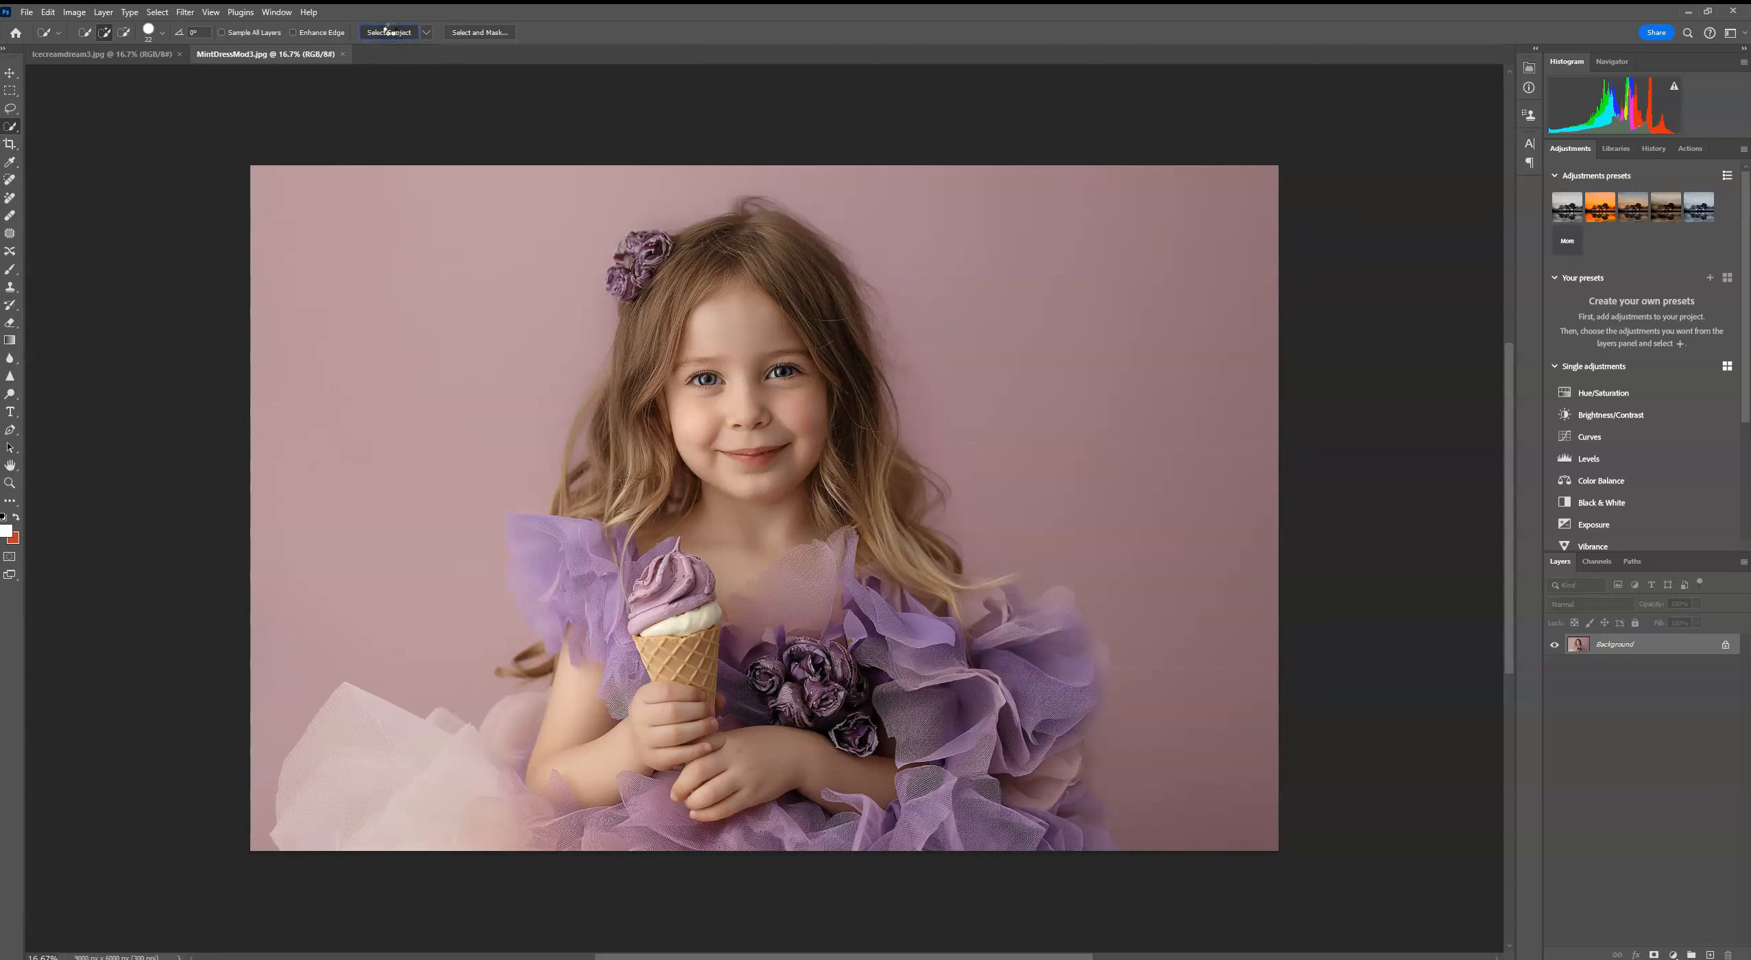
Step: Select the girl with Select Subject, duplicate the Background layer, and mask the copy to the selection
{"action": "left_click", "coordinate": [388, 32]}
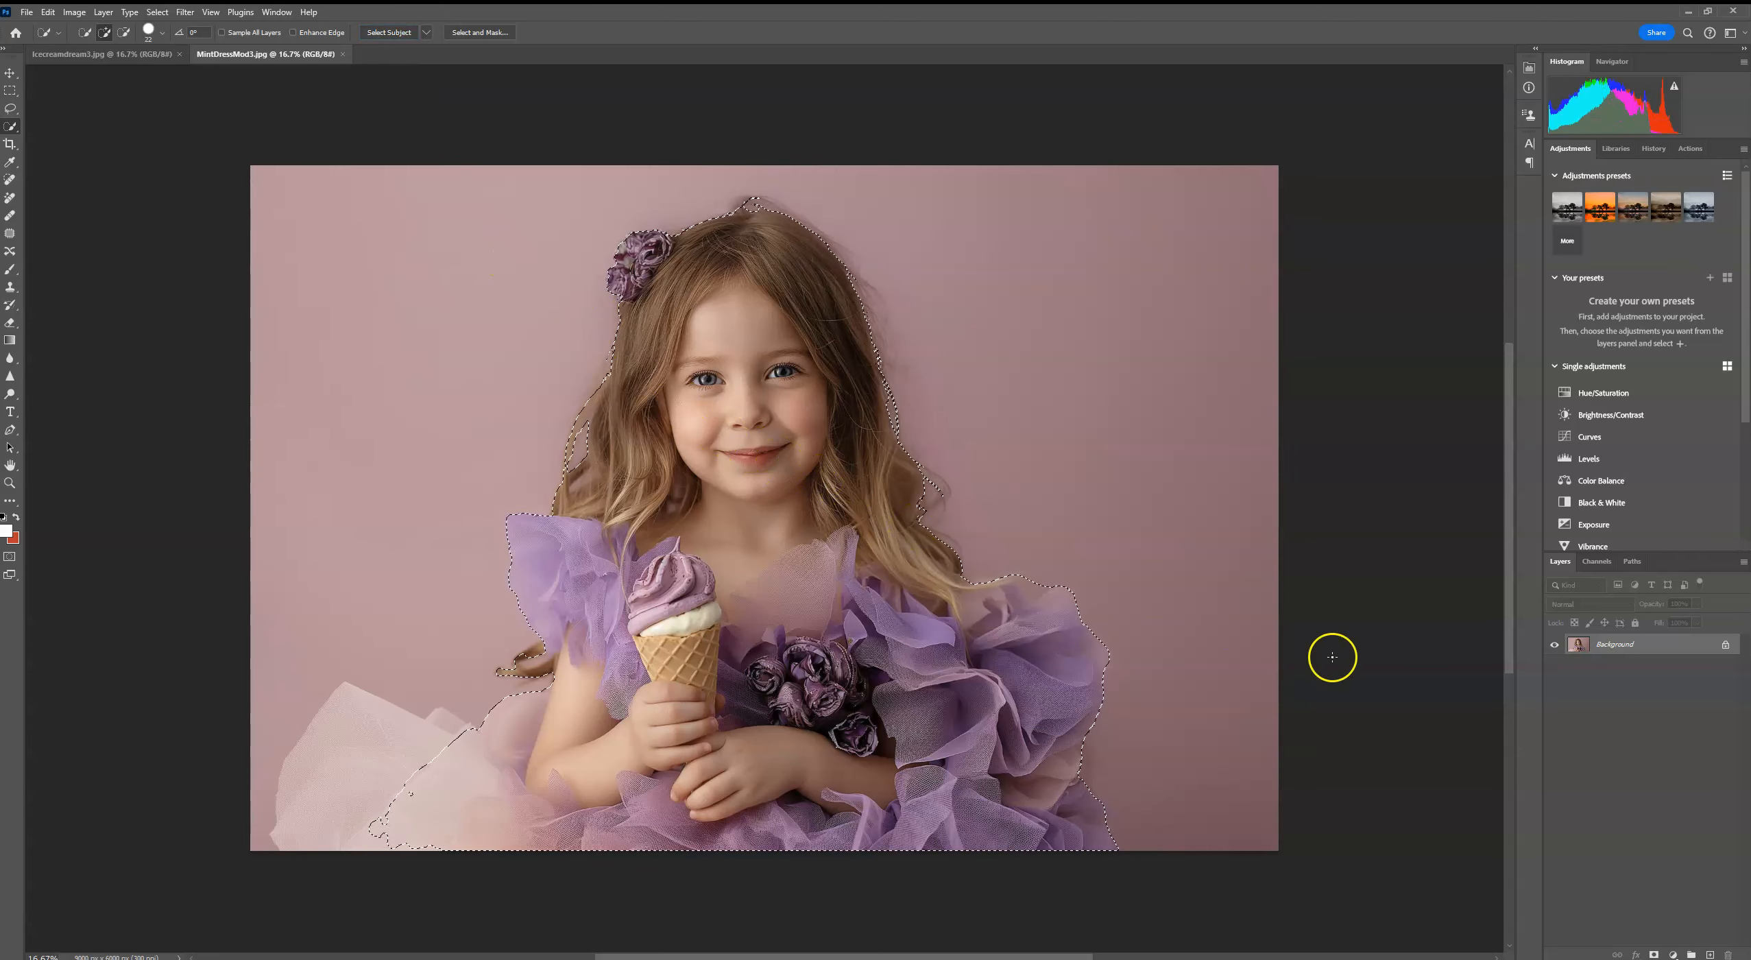
{"action": "left_click_drag", "start_coordinate": [1701, 648], "coordinate": [1711, 953]}
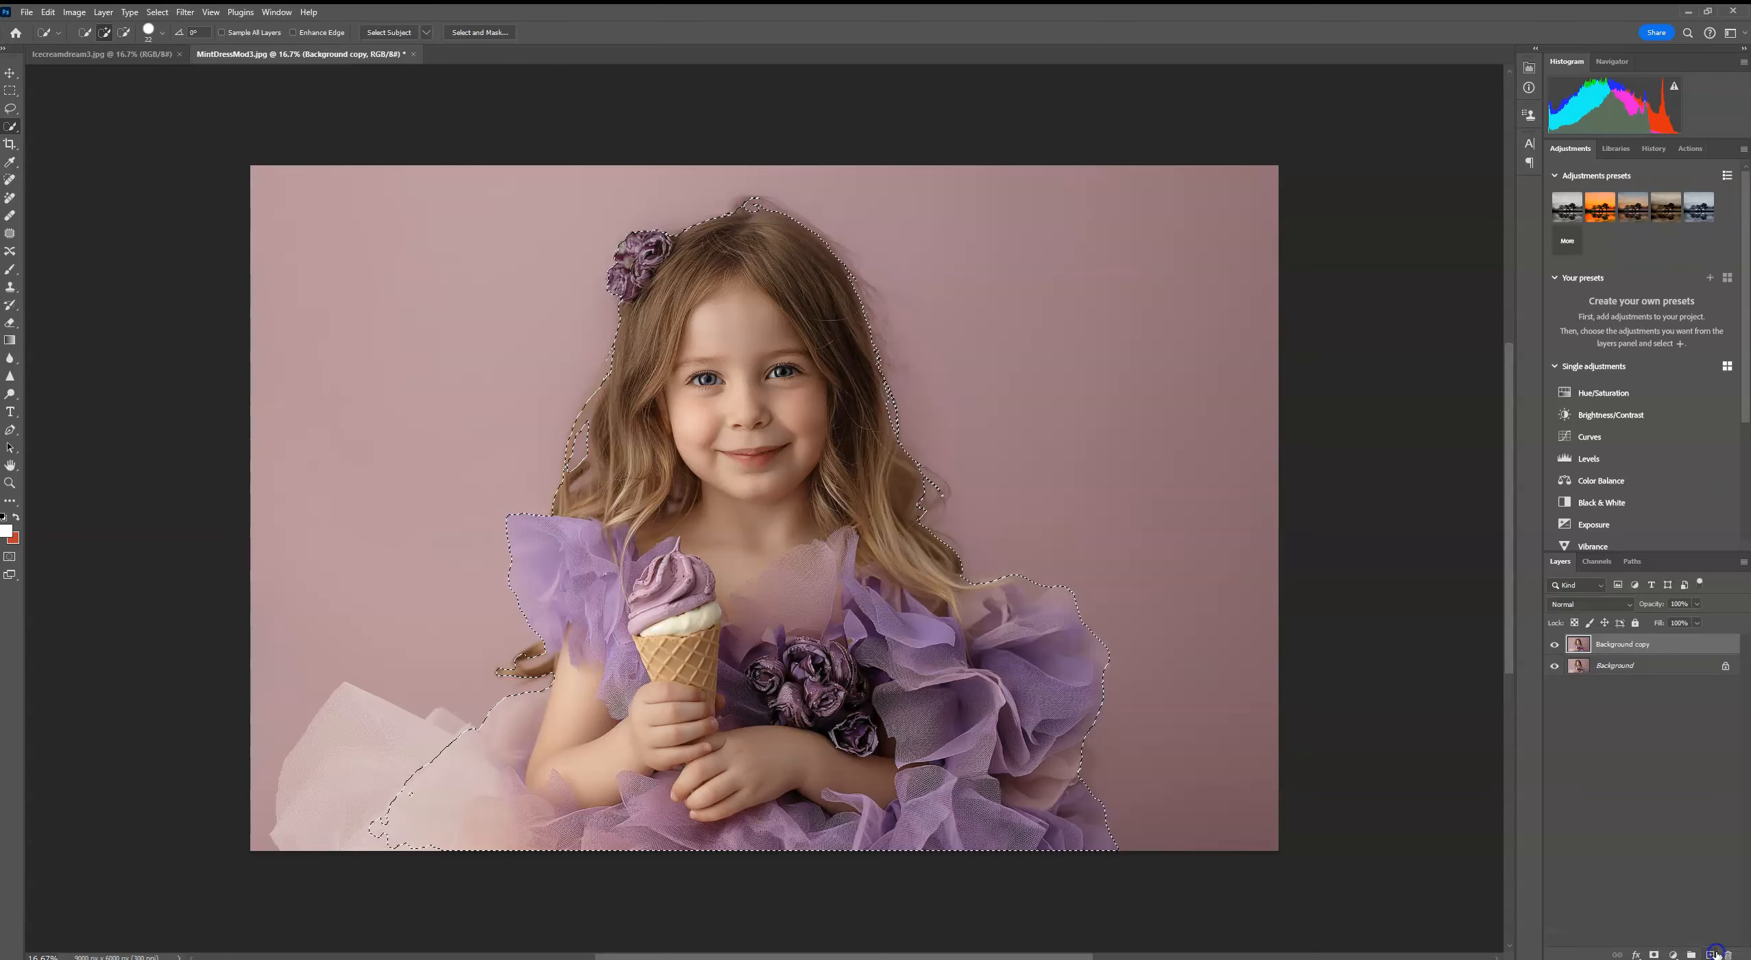
{"action": "left_click", "coordinate": [1654, 954]}
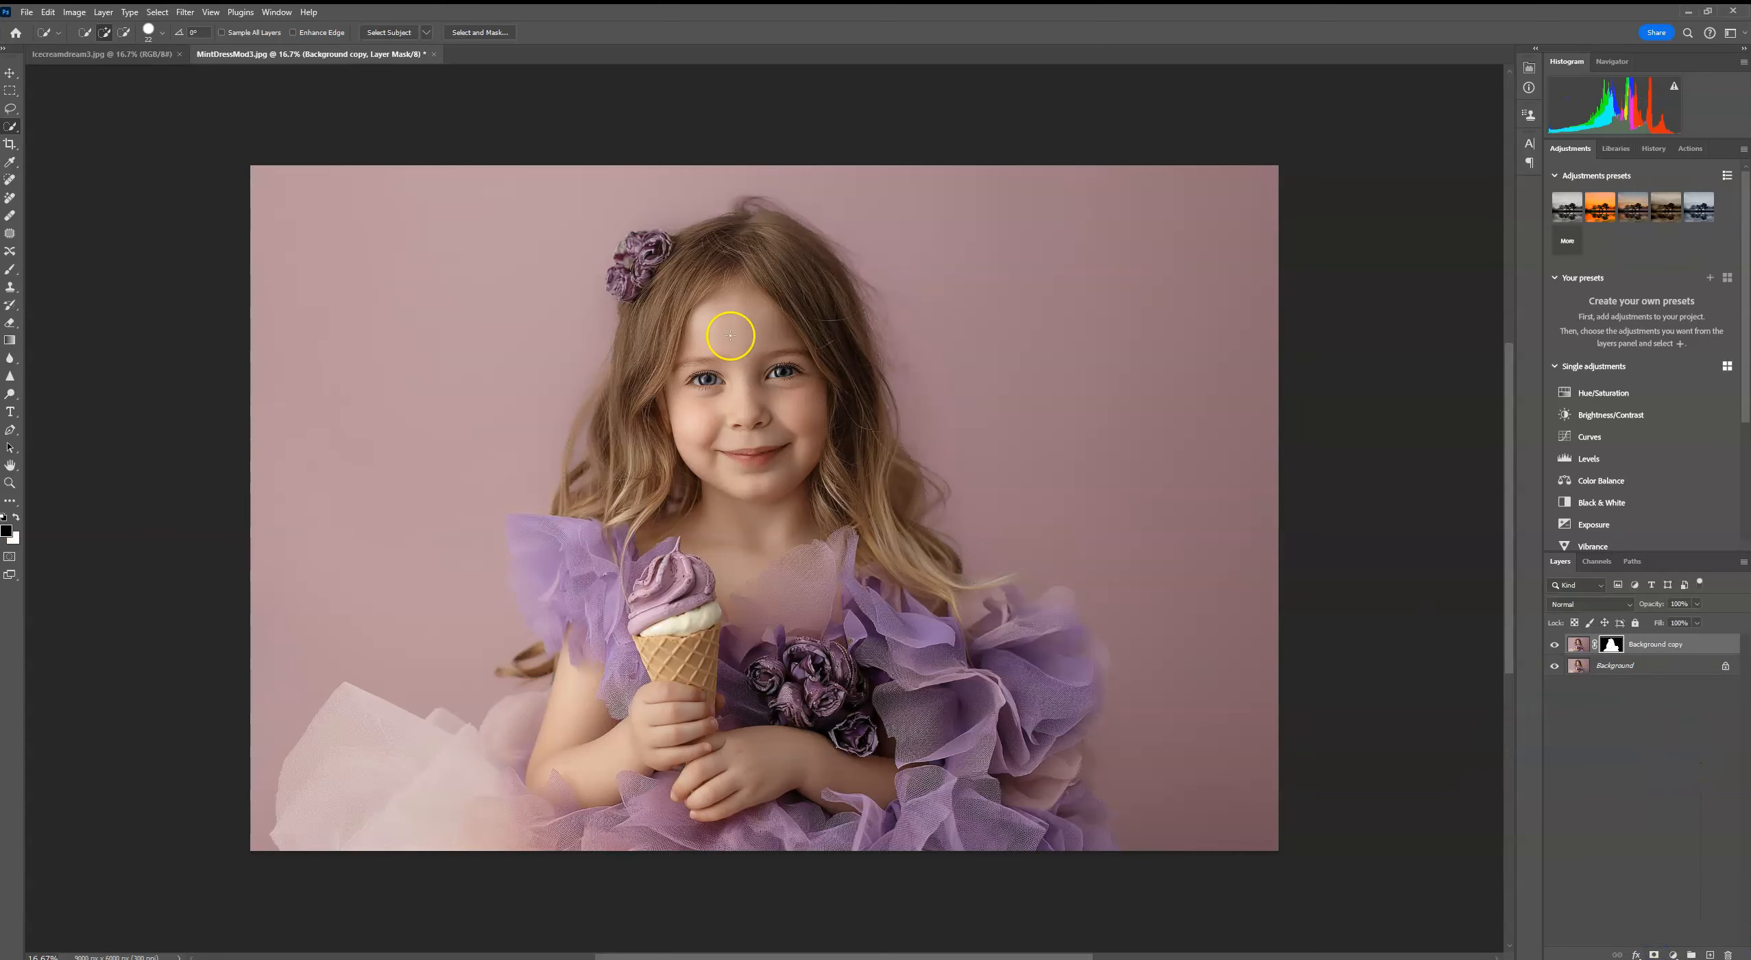
Step: Copy the entire ice cream backdrop image from Icecreamdream3.jpg
{"action": "left_click", "coordinate": [92, 54]}
{"action": "left_click", "coordinate": [155, 13]}
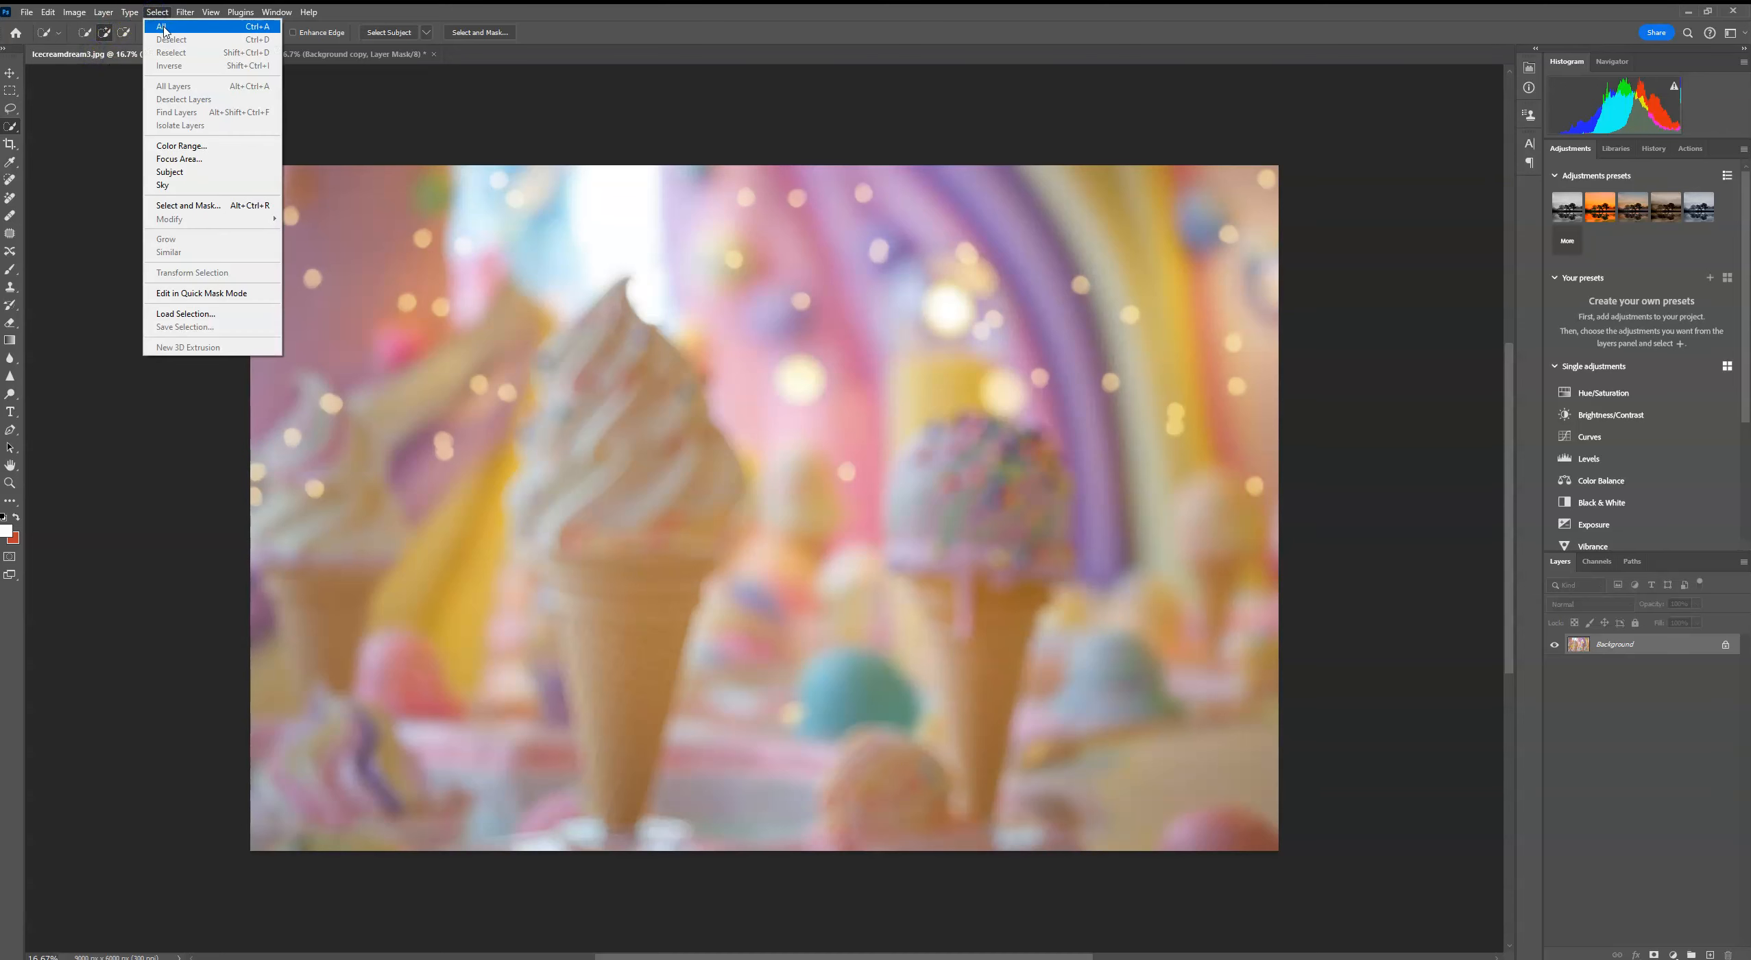
{"action": "left_click", "coordinate": [168, 26]}
{"action": "left_click", "coordinate": [48, 12]}
{"action": "left_click", "coordinate": [61, 106]}
Step: Paste the copied ice cream backdrop into MintDressMod3.jpg as a new layer
{"action": "left_click", "coordinate": [308, 54]}
{"action": "left_click", "coordinate": [48, 12]}
{"action": "left_click", "coordinate": [72, 131]}
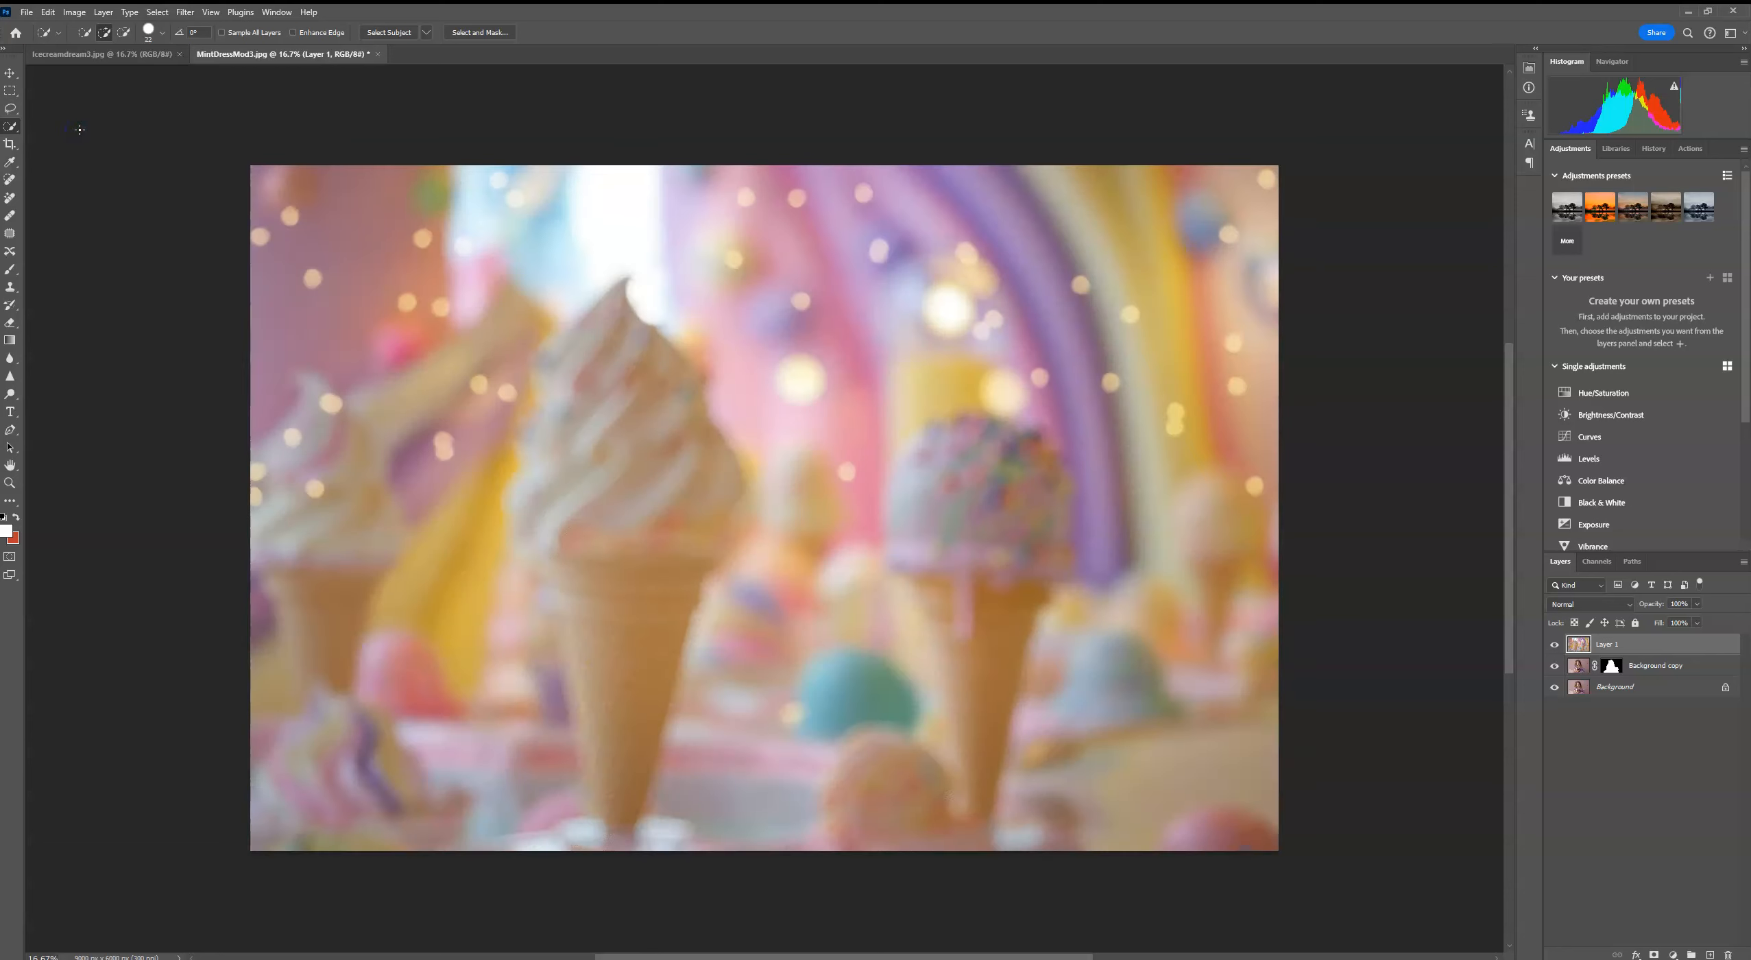
Step: Enlarge the backdrop on Layer 1 very slightly, to about 100.14%, so it fills the canvas
{"action": "left_click", "coordinate": [11, 72]}
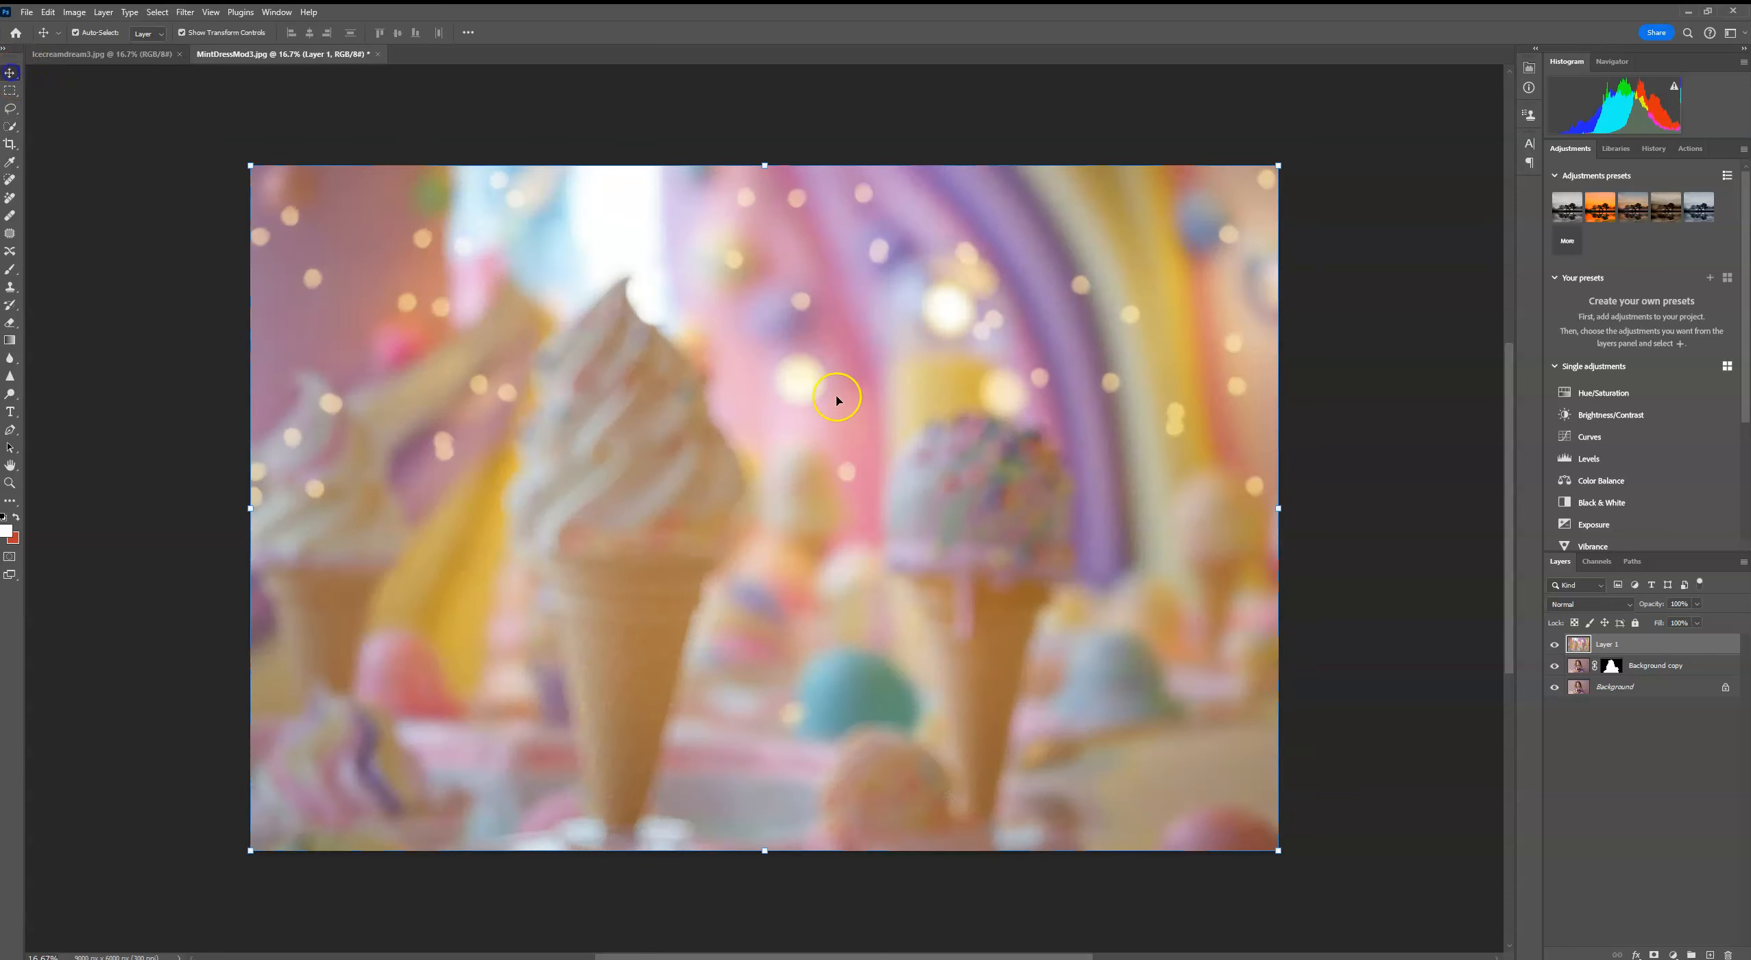
{"action": "left_click", "coordinate": [1662, 672]}
{"action": "left_click", "coordinate": [1666, 651]}
{"action": "mouse_move", "coordinate": [1271, 165]}
{"action": "left_mouse_down"}
{"action": "mouse_move", "coordinate": [1184, 227]}
{"action": "mouse_move", "coordinate": [1276, 163]}
{"action": "left_mouse_up"}
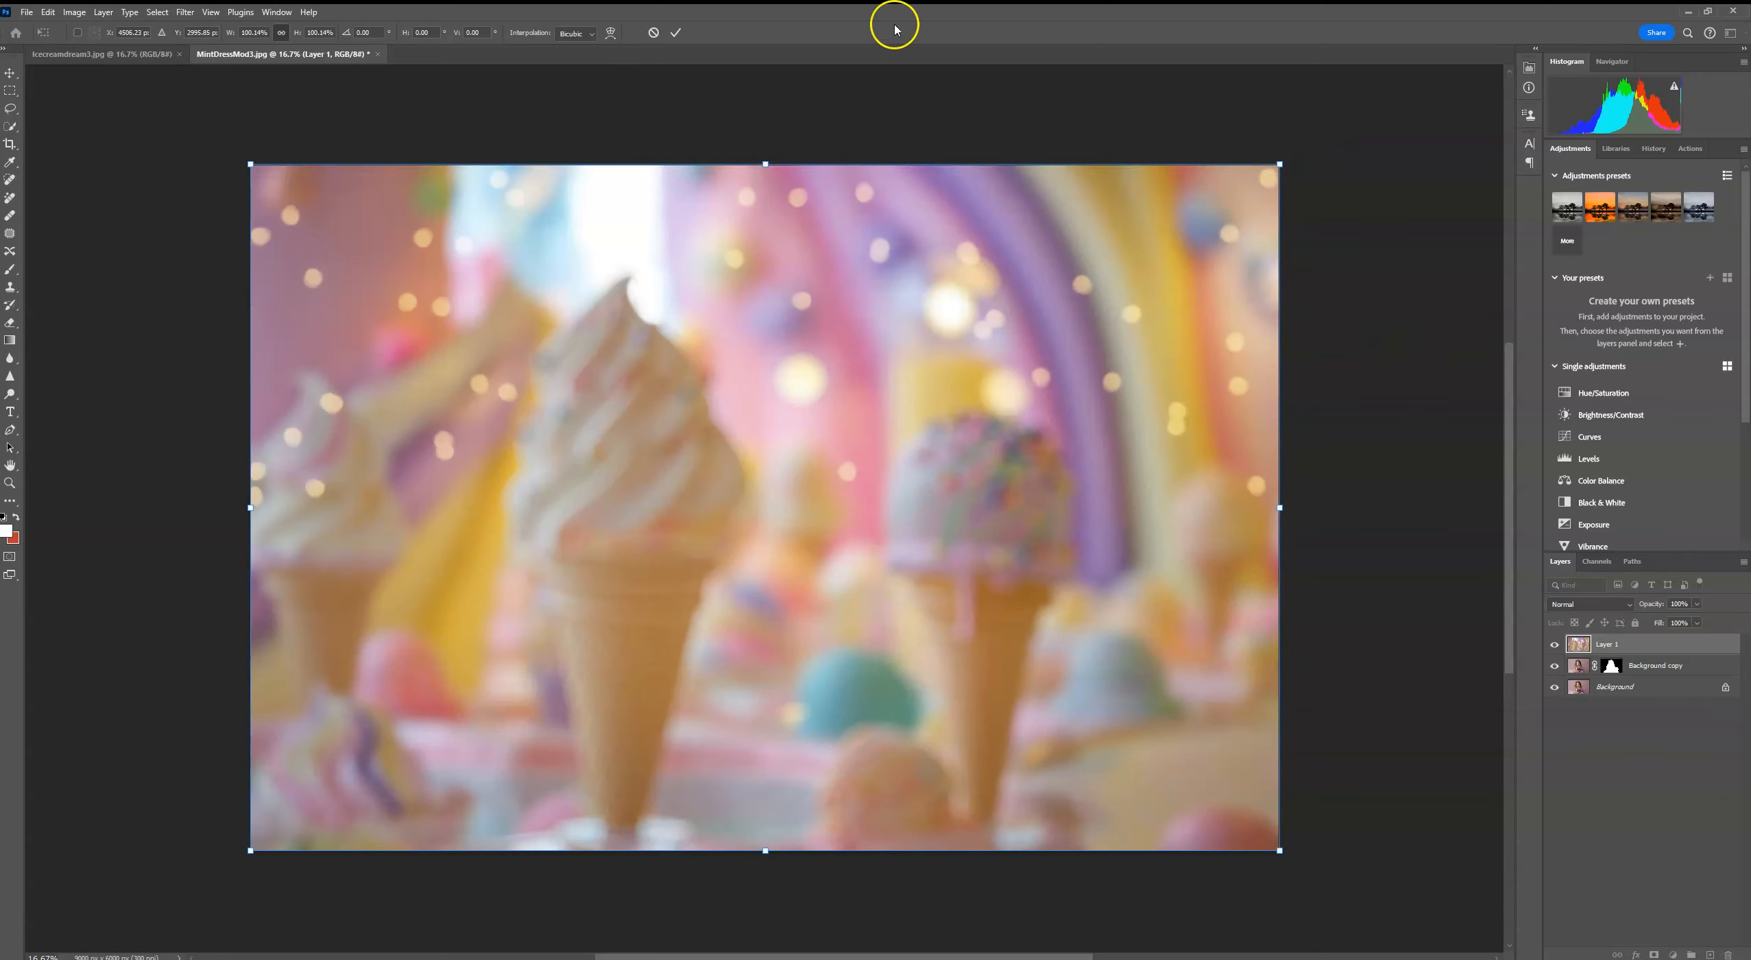
{"action": "left_click", "coordinate": [676, 32]}
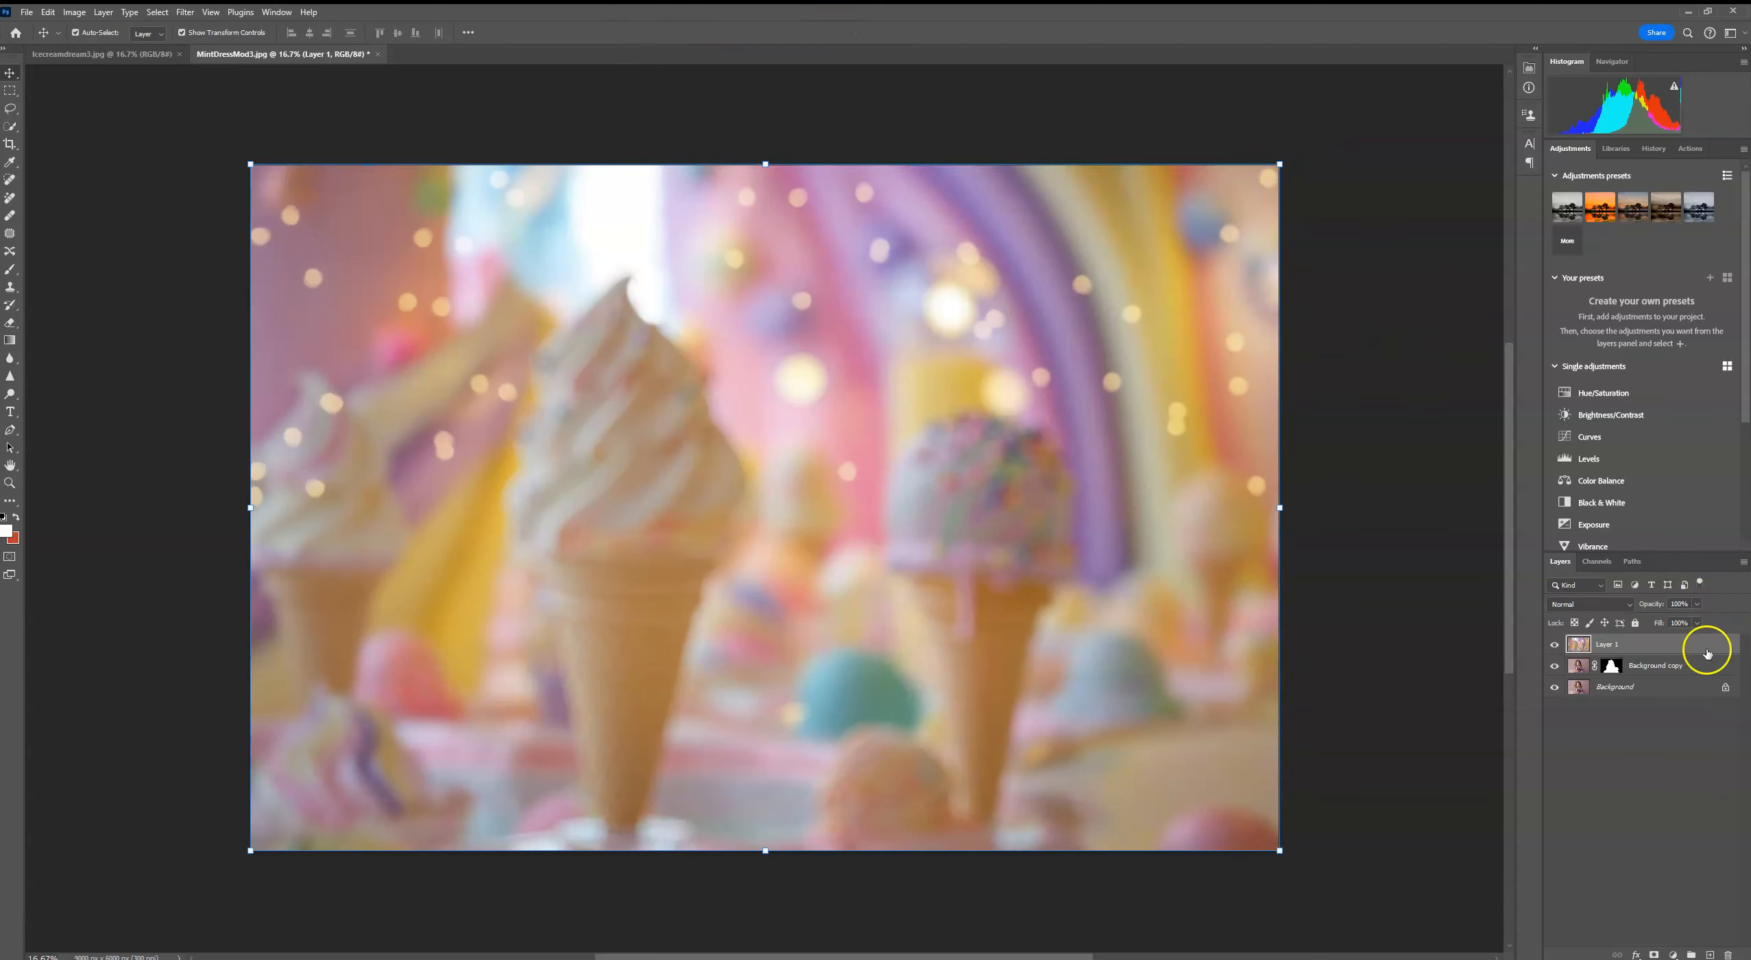
Step: Reorder the layers so the ice cream backdrop sits directly below the masked girl on Background copy
{"action": "left_click_drag", "start_coordinate": [1671, 650], "coordinate": [1673, 675]}
{"action": "left_click", "coordinate": [1675, 647]}
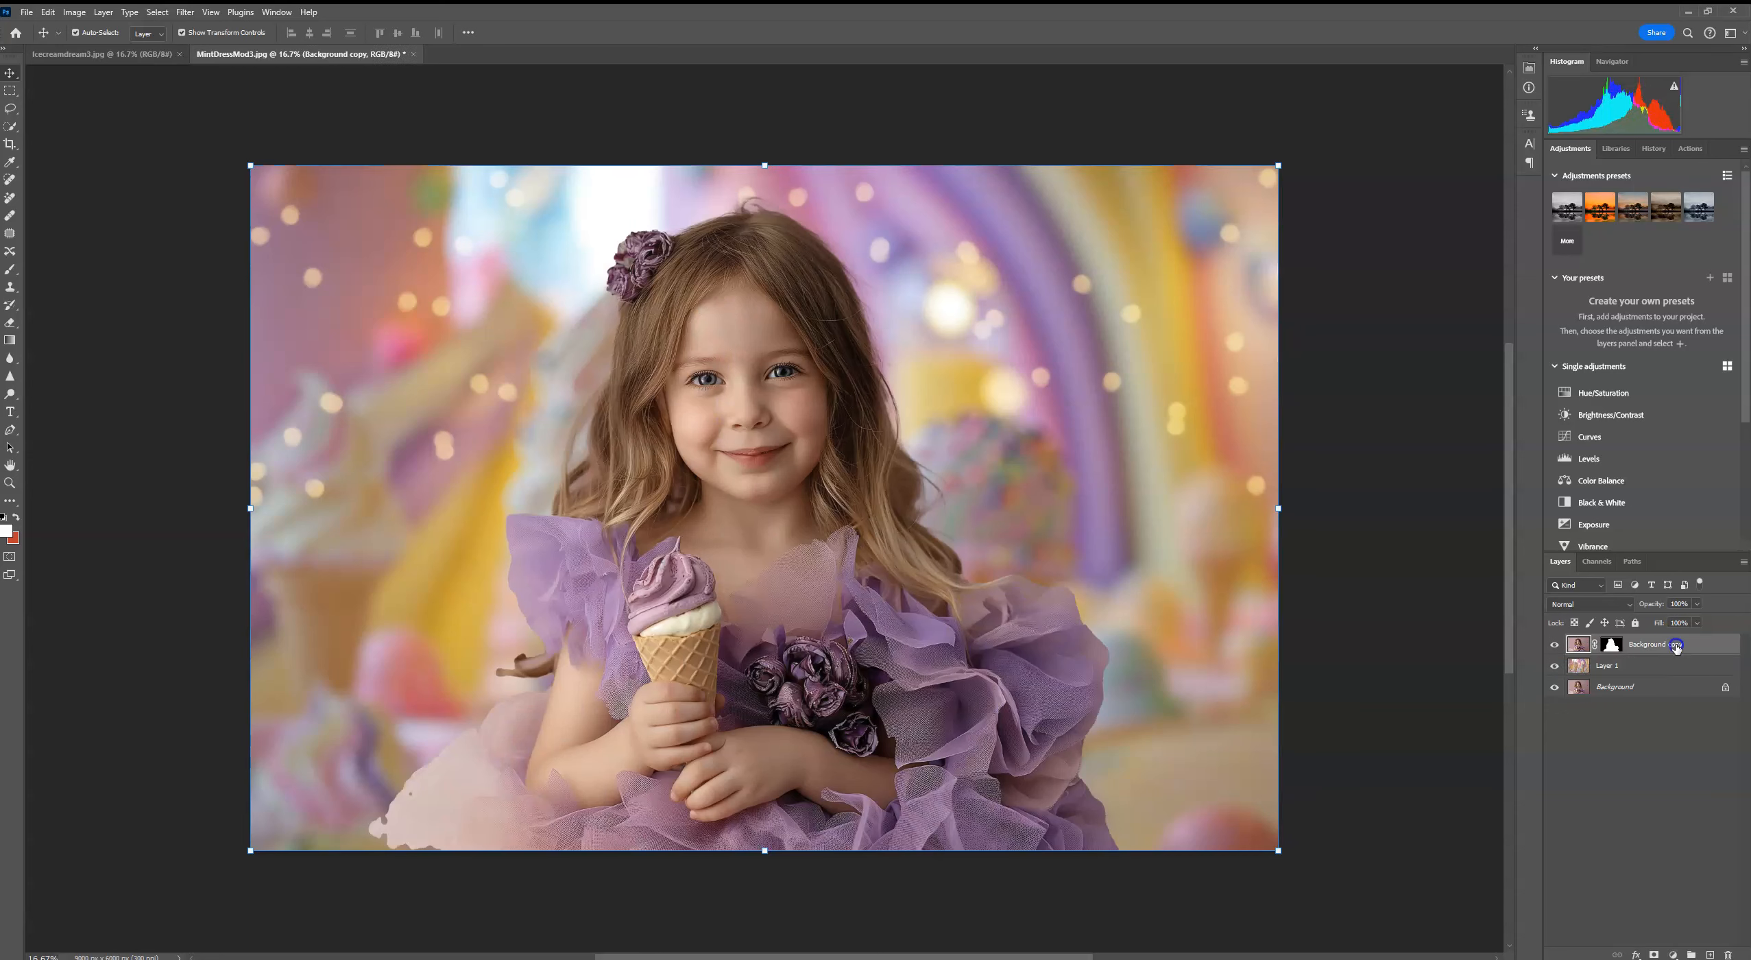
{"action": "left_click", "coordinate": [1612, 648]}
Step: Scale the masked girl down to about 86.7% and centre her horizontally along the canvas's bottom edge
{"action": "left_click", "coordinate": [1278, 165]}
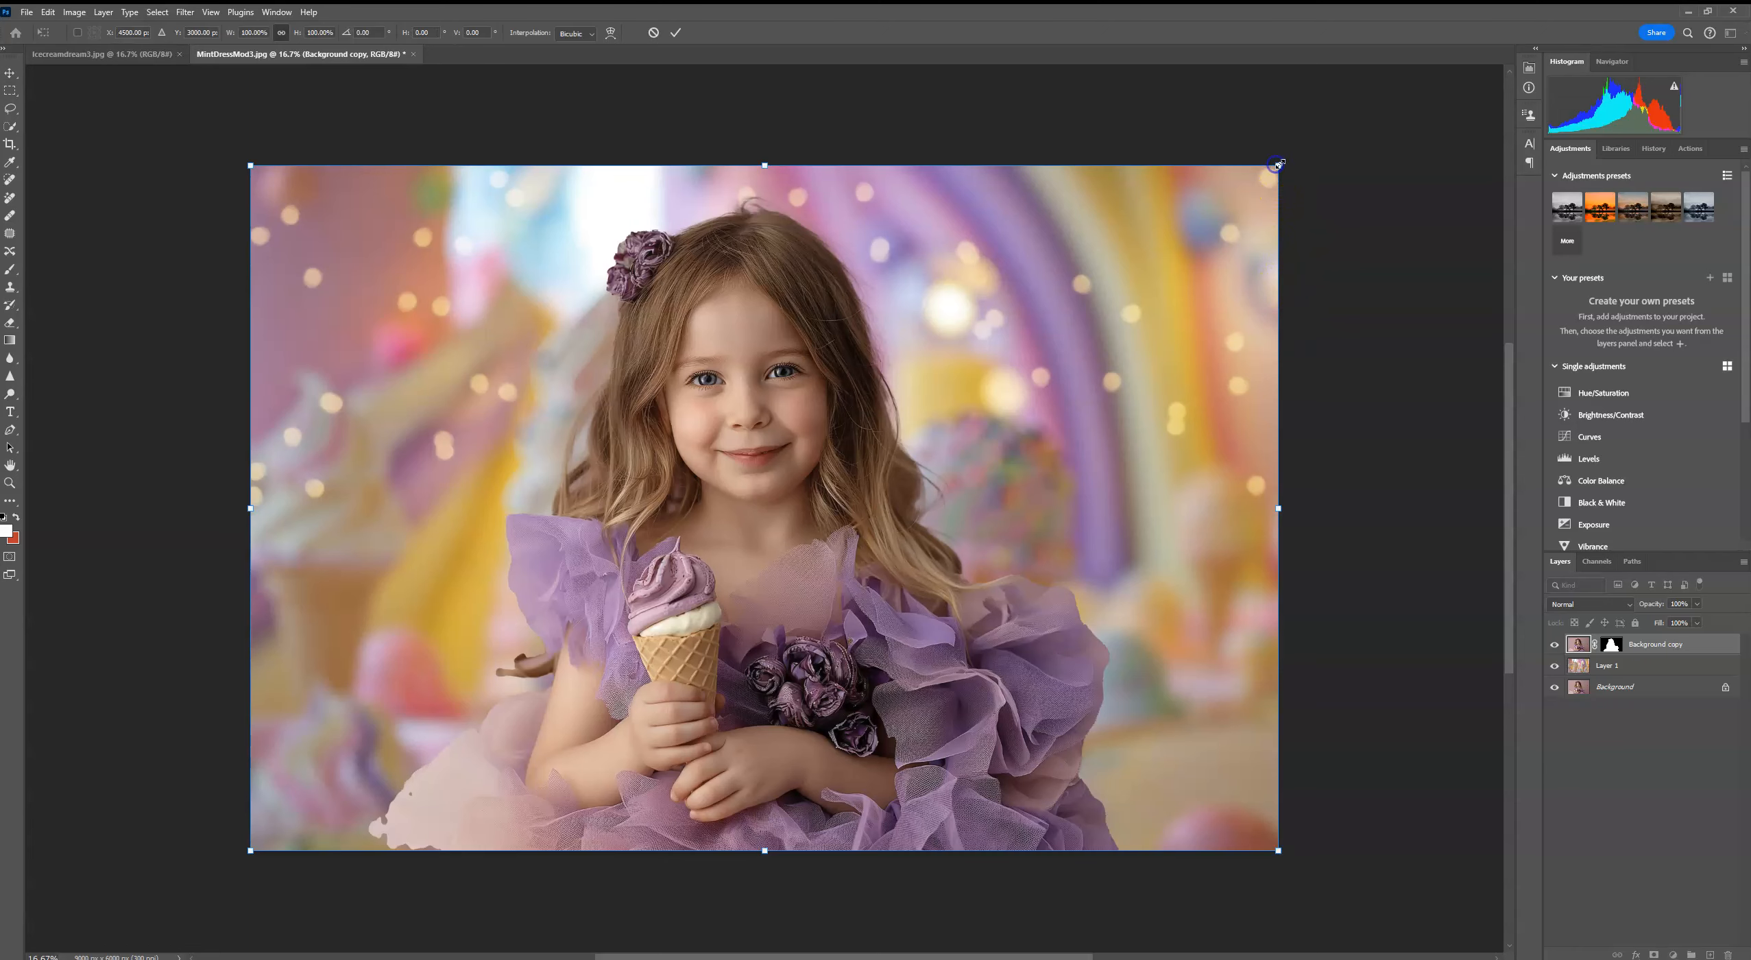
{"action": "left_click_drag", "start_coordinate": [1278, 165], "coordinate": [1163, 244]}
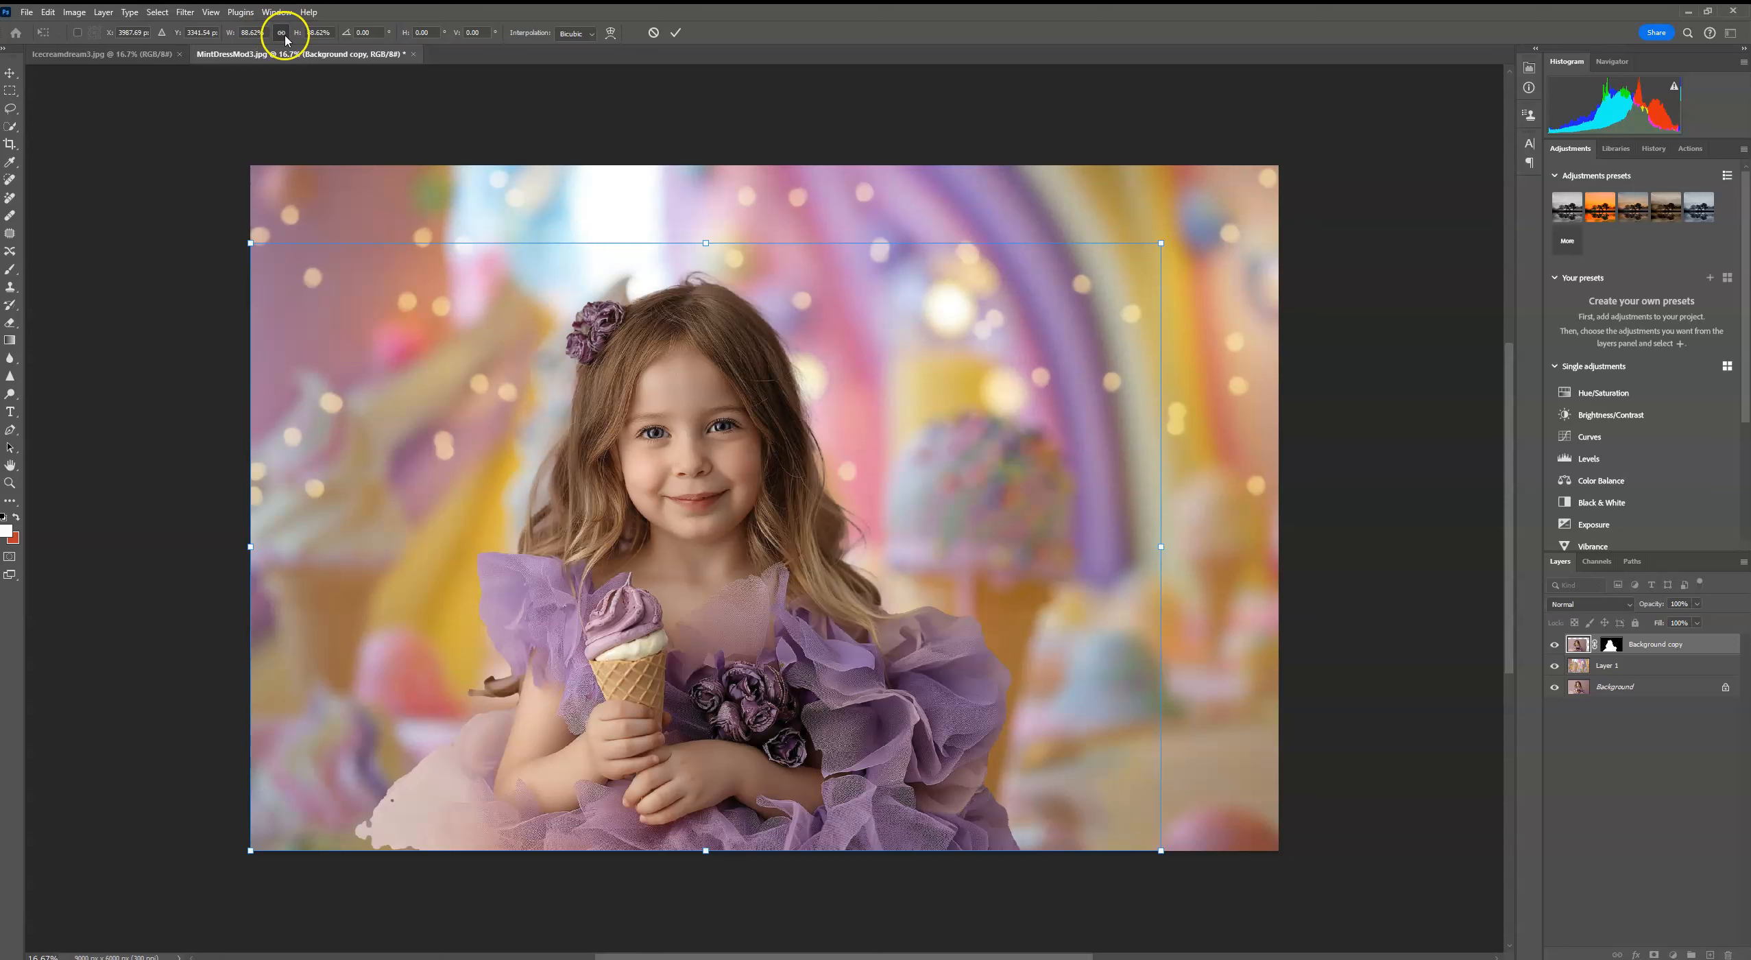
{"action": "left_click_drag", "start_coordinate": [1158, 241], "coordinate": [1139, 254]}
{"action": "left_click_drag", "start_coordinate": [1020, 313], "coordinate": [1086, 311]}
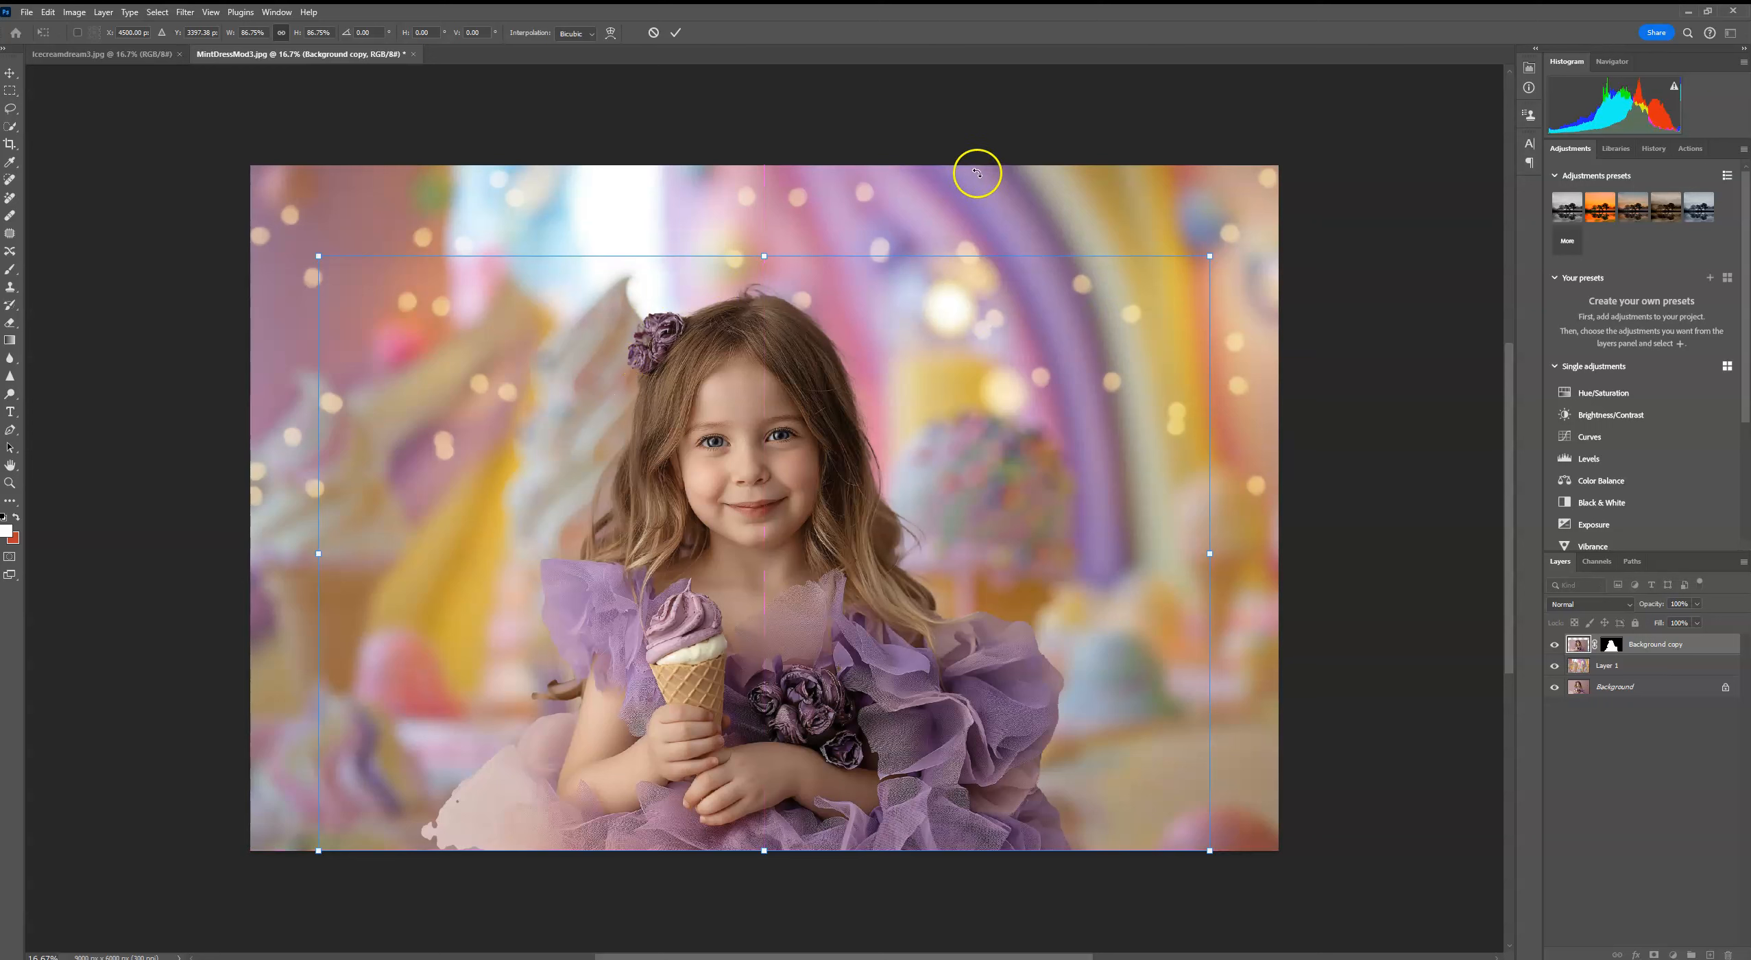
{"action": "left_click", "coordinate": [675, 33]}
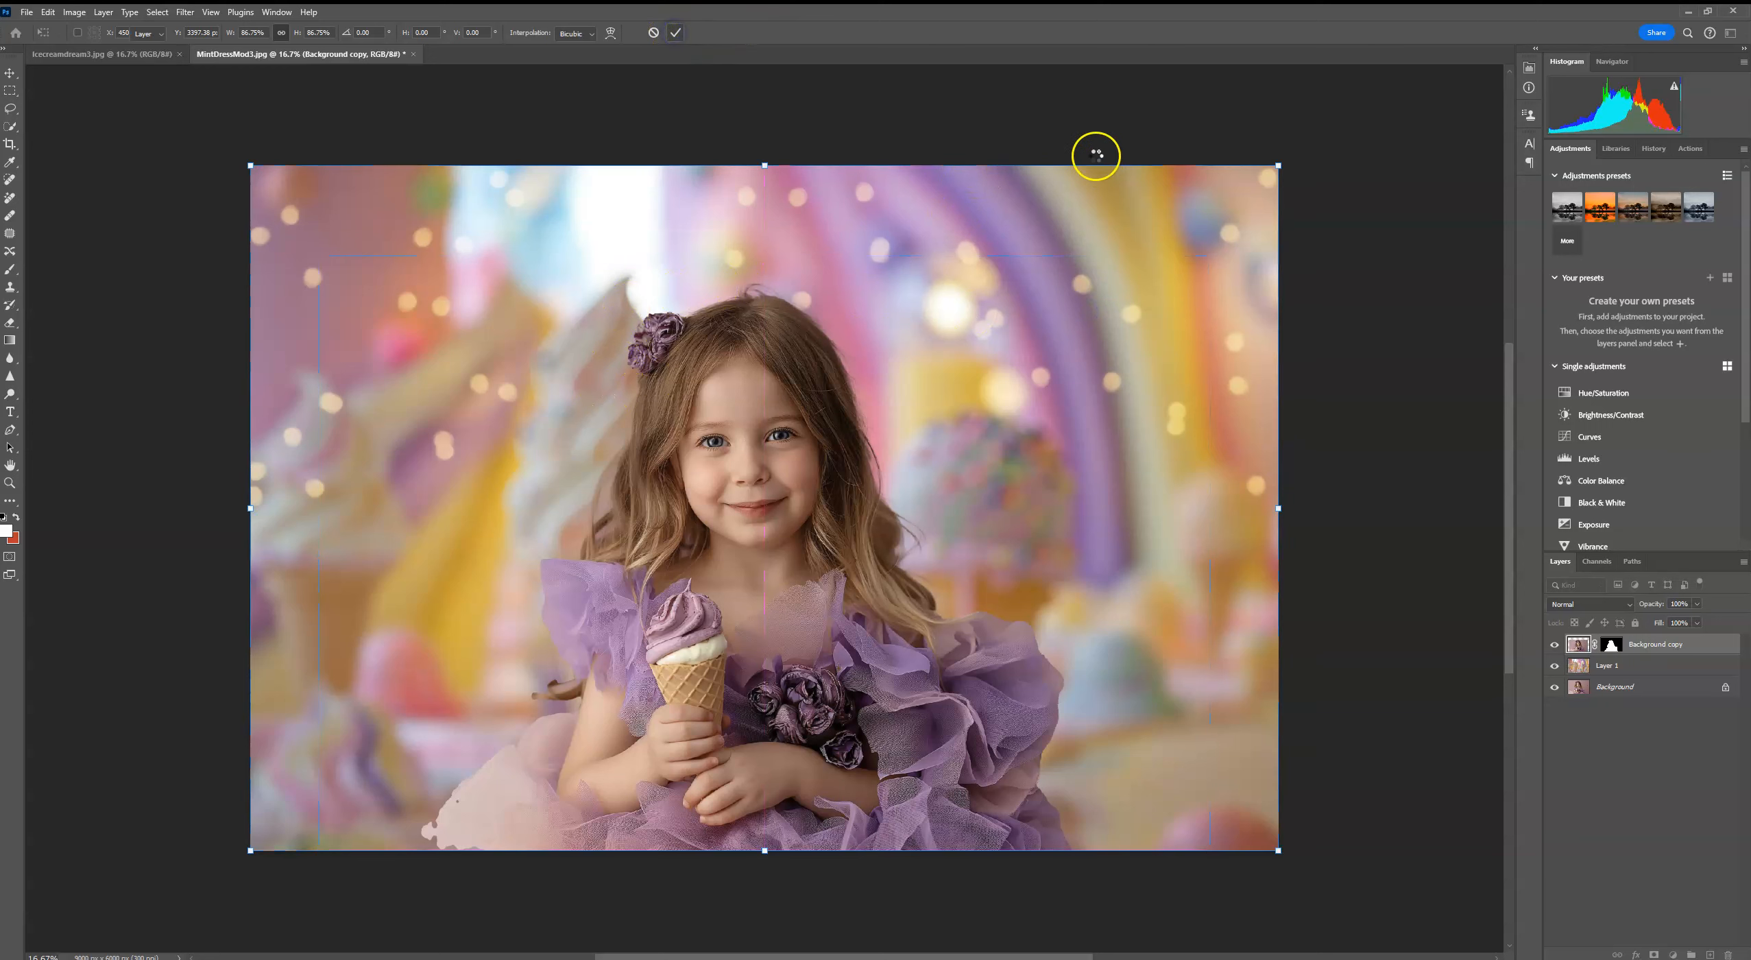
{"action": "left_click", "coordinate": [1430, 439]}
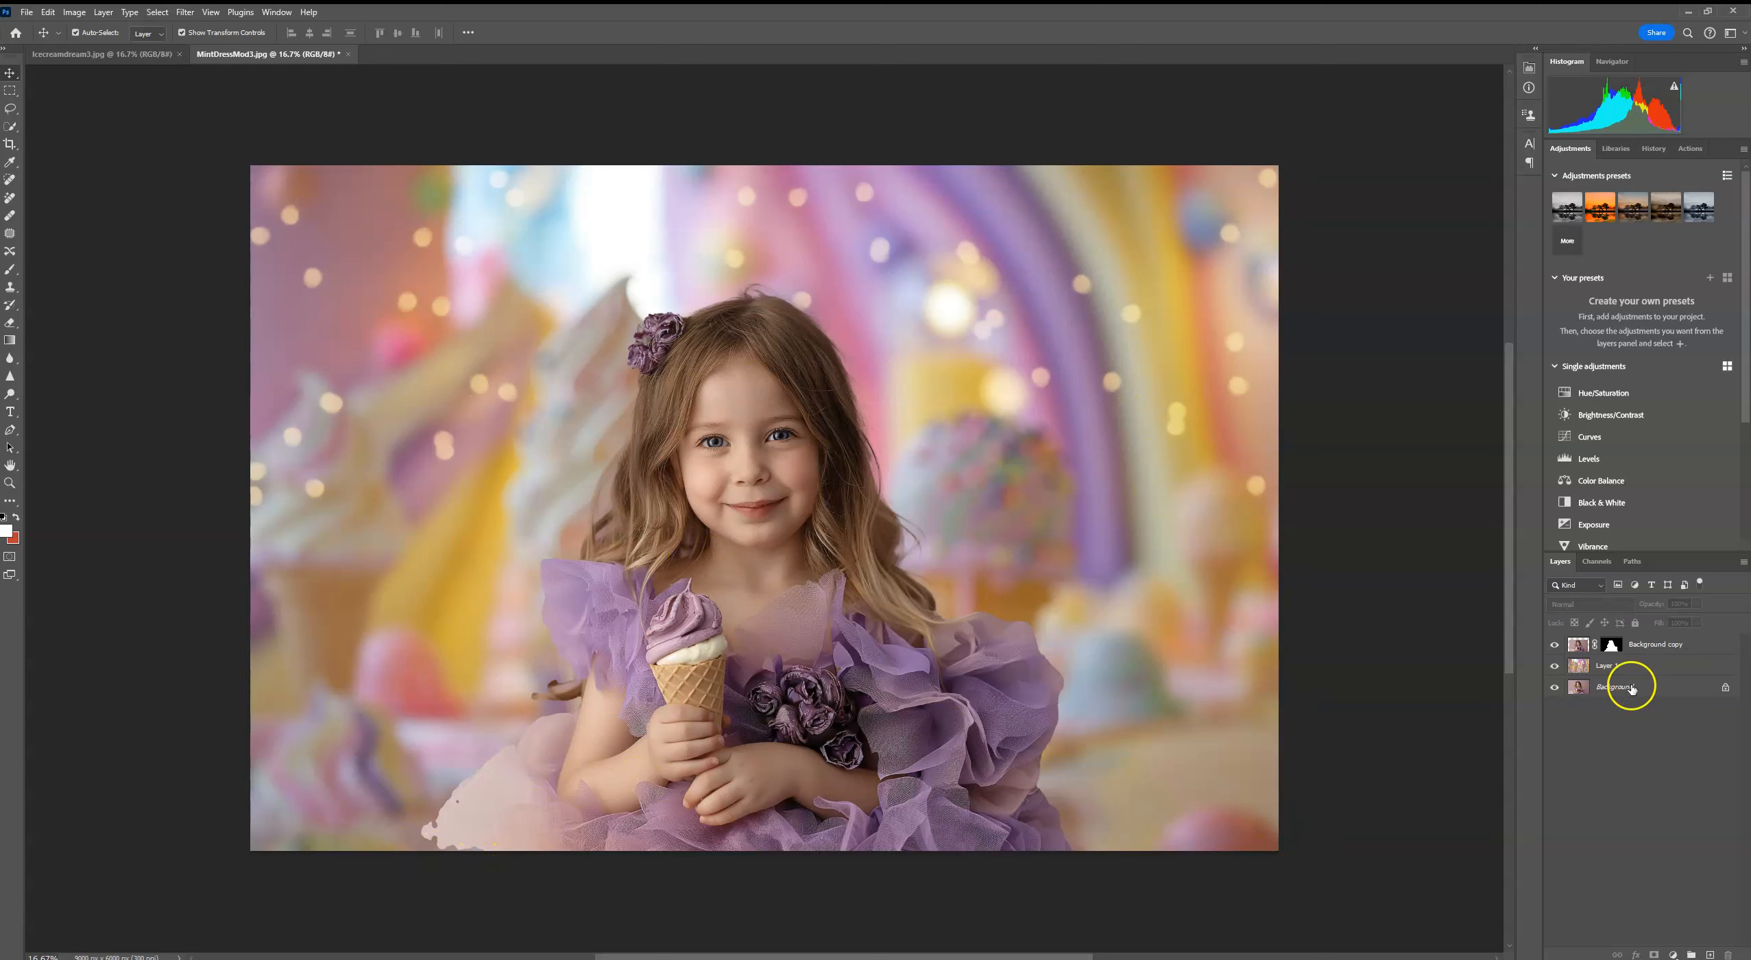
Step: Revert the portrait document to its Select Subject history state
{"action": "left_click", "coordinate": [1654, 149]}
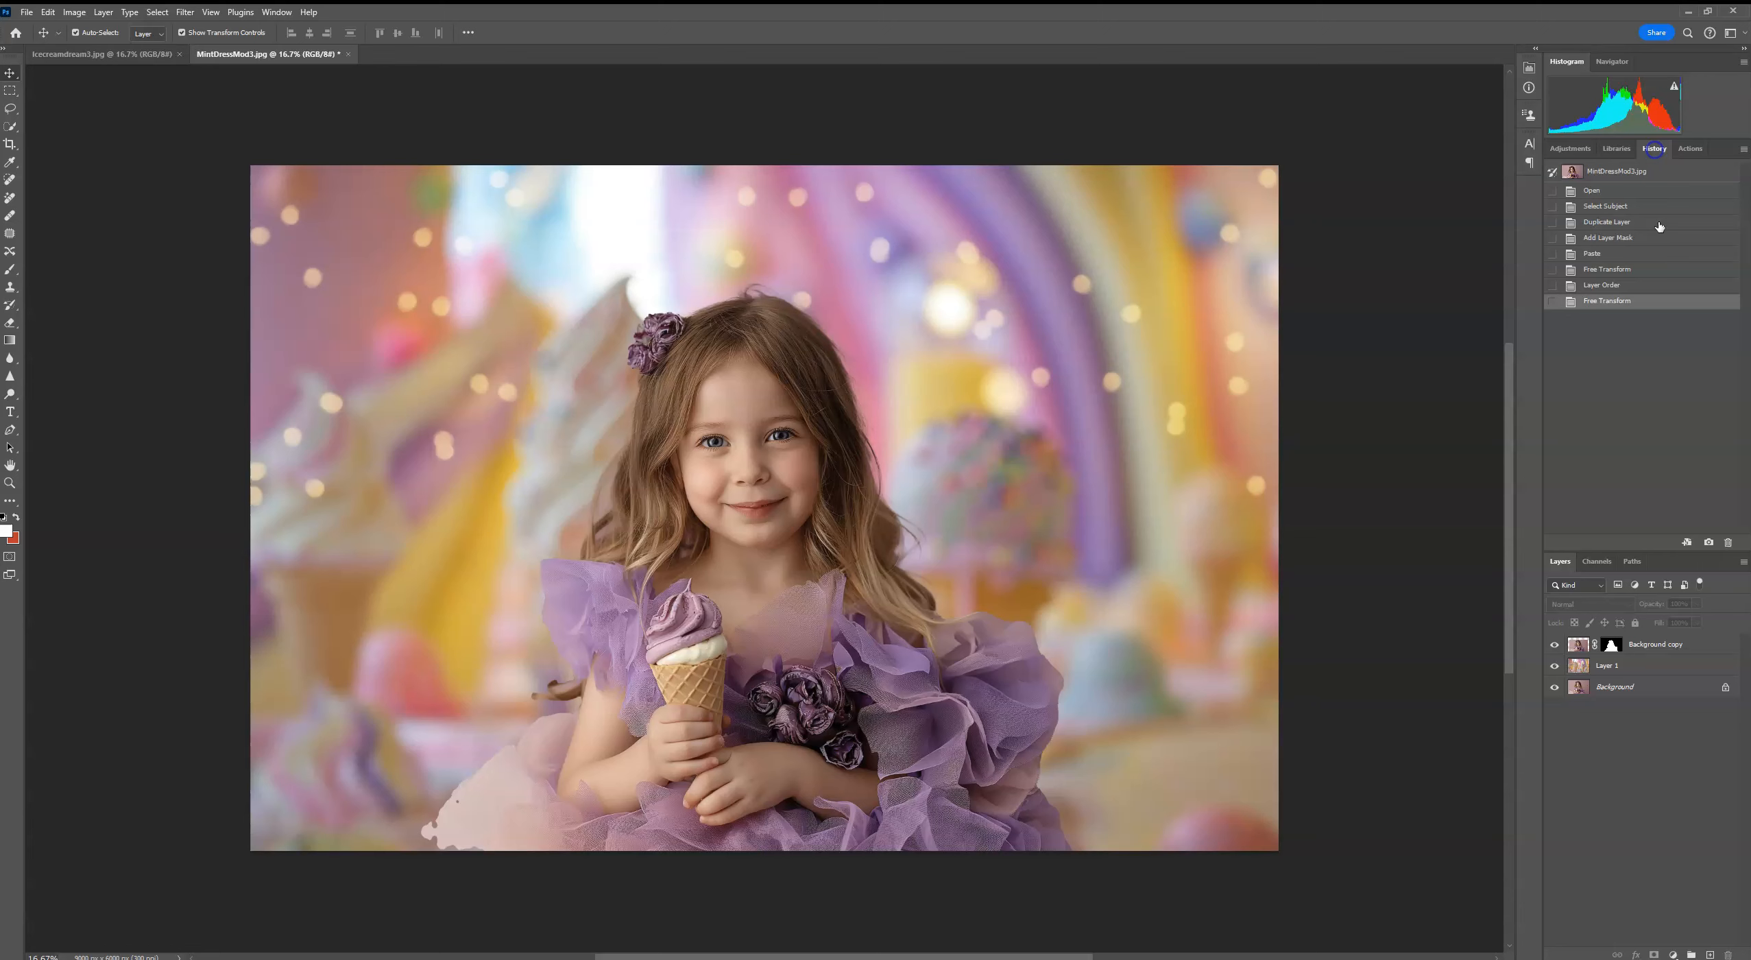
{"action": "left_click", "coordinate": [1629, 254]}
{"action": "left_click", "coordinate": [1636, 237]}
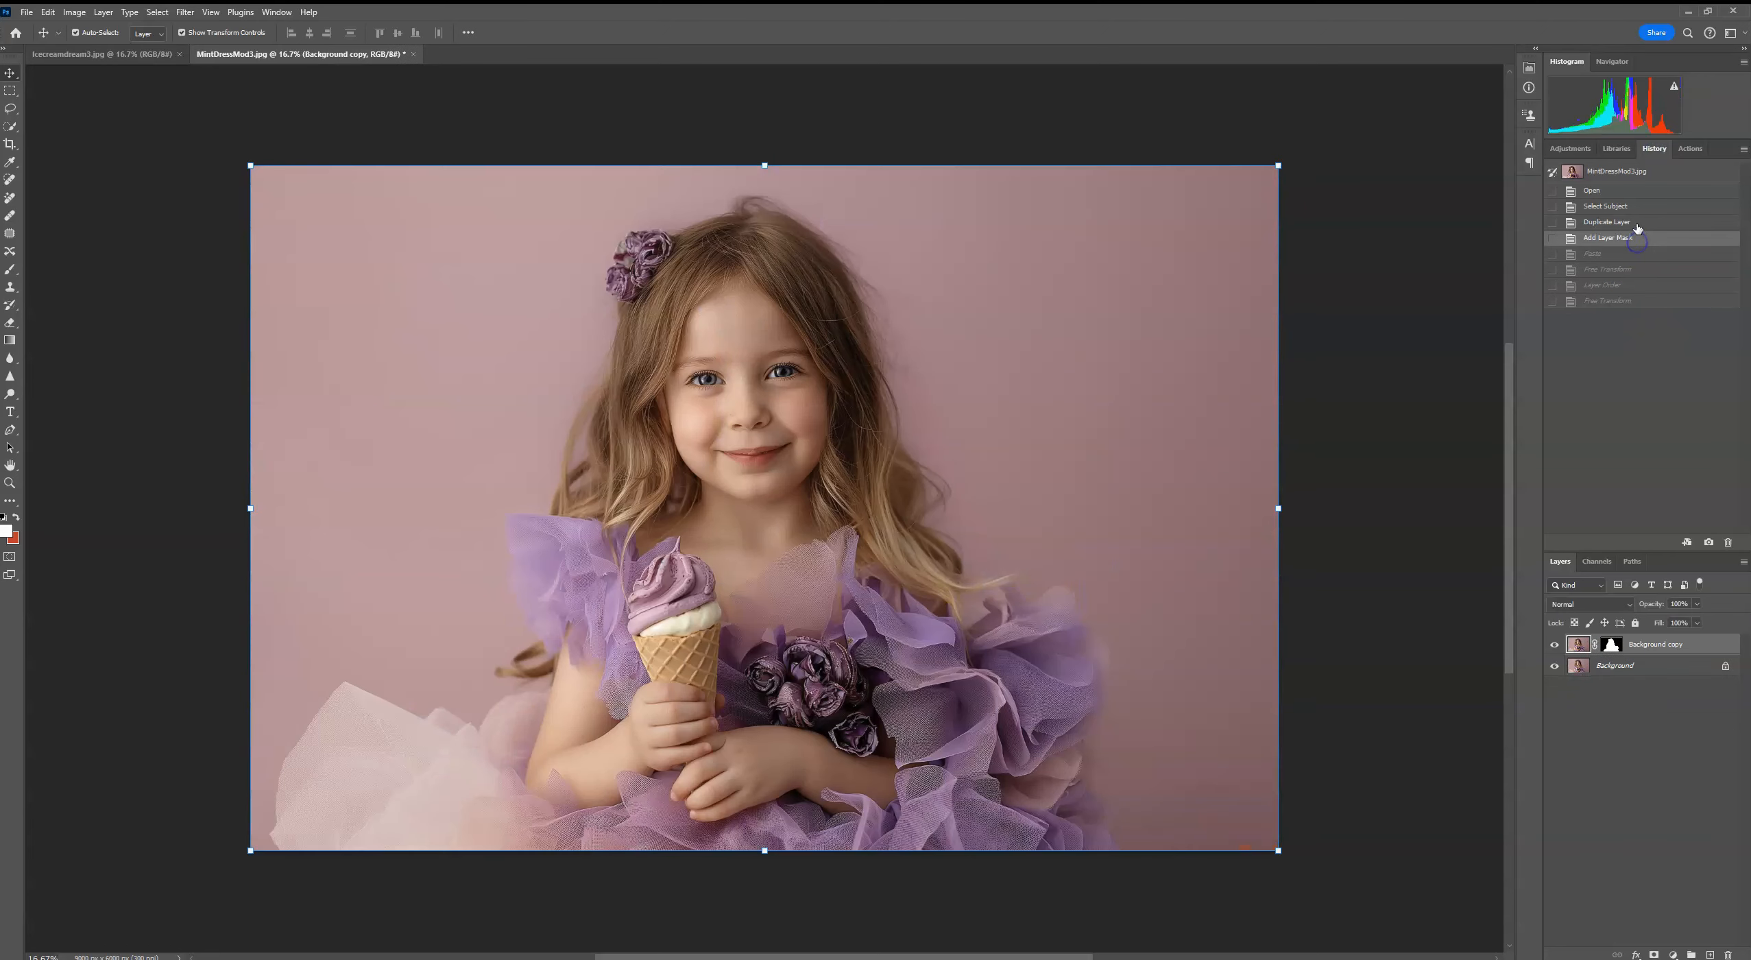
{"action": "left_click", "coordinate": [1636, 225]}
{"action": "left_click", "coordinate": [1634, 207]}
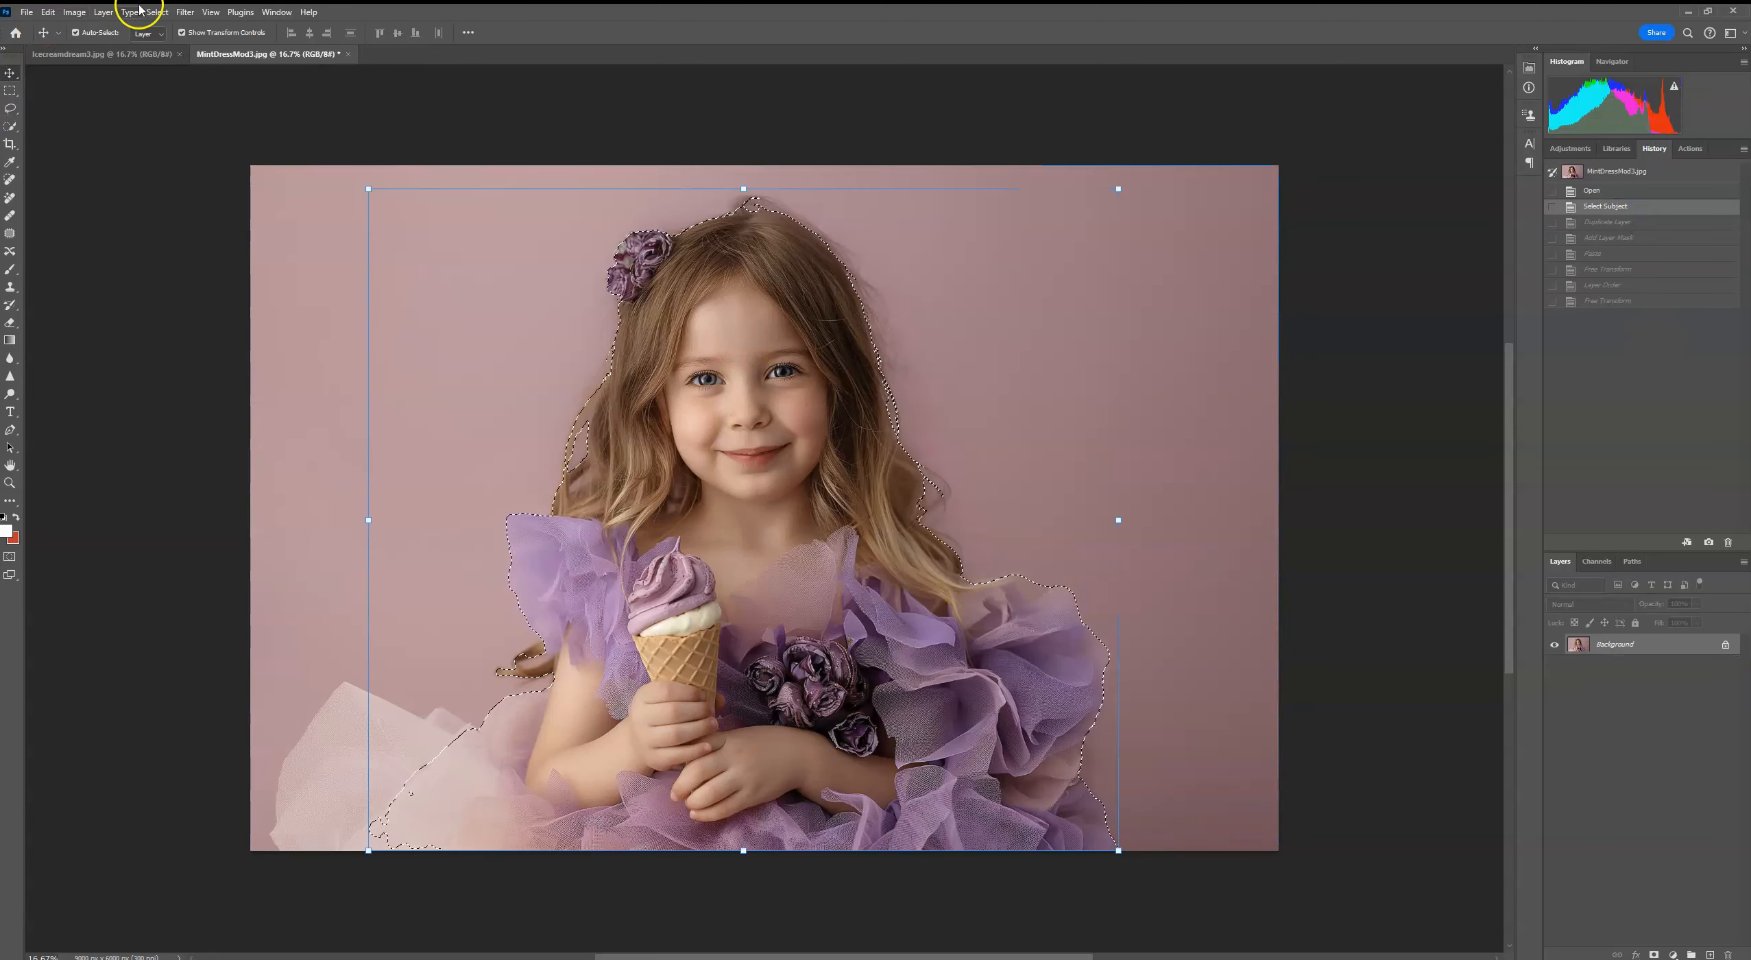
Step: Extend the subject selection with the Quick Selection tool to include the pale pink tulle at the dress's outer left
{"action": "left_click", "coordinate": [11, 128]}
{"action": "left_click", "coordinate": [96, 28]}
{"action": "mouse_move", "coordinate": [363, 744]}
{"action": "left_mouse_down"}
{"action": "mouse_move", "coordinate": [323, 839]}
{"action": "mouse_move", "coordinate": [339, 736]}
{"action": "left_mouse_up"}
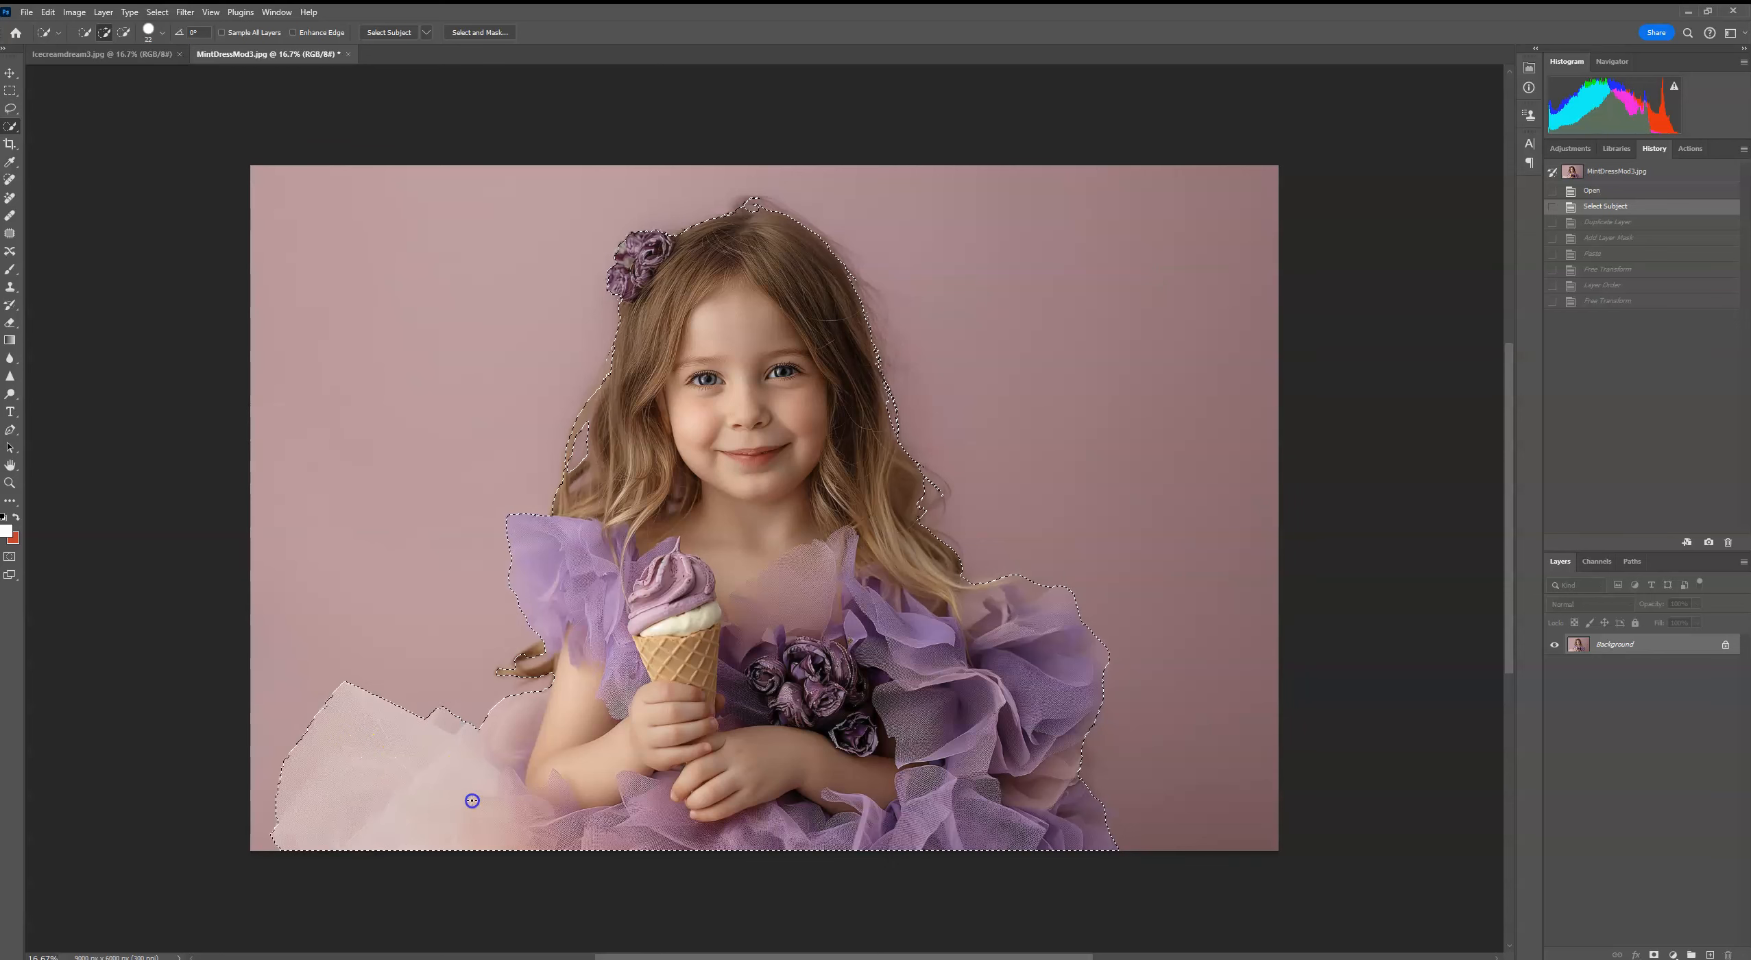
{"action": "left_click_drag", "start_coordinate": [472, 800], "coordinate": [473, 802]}
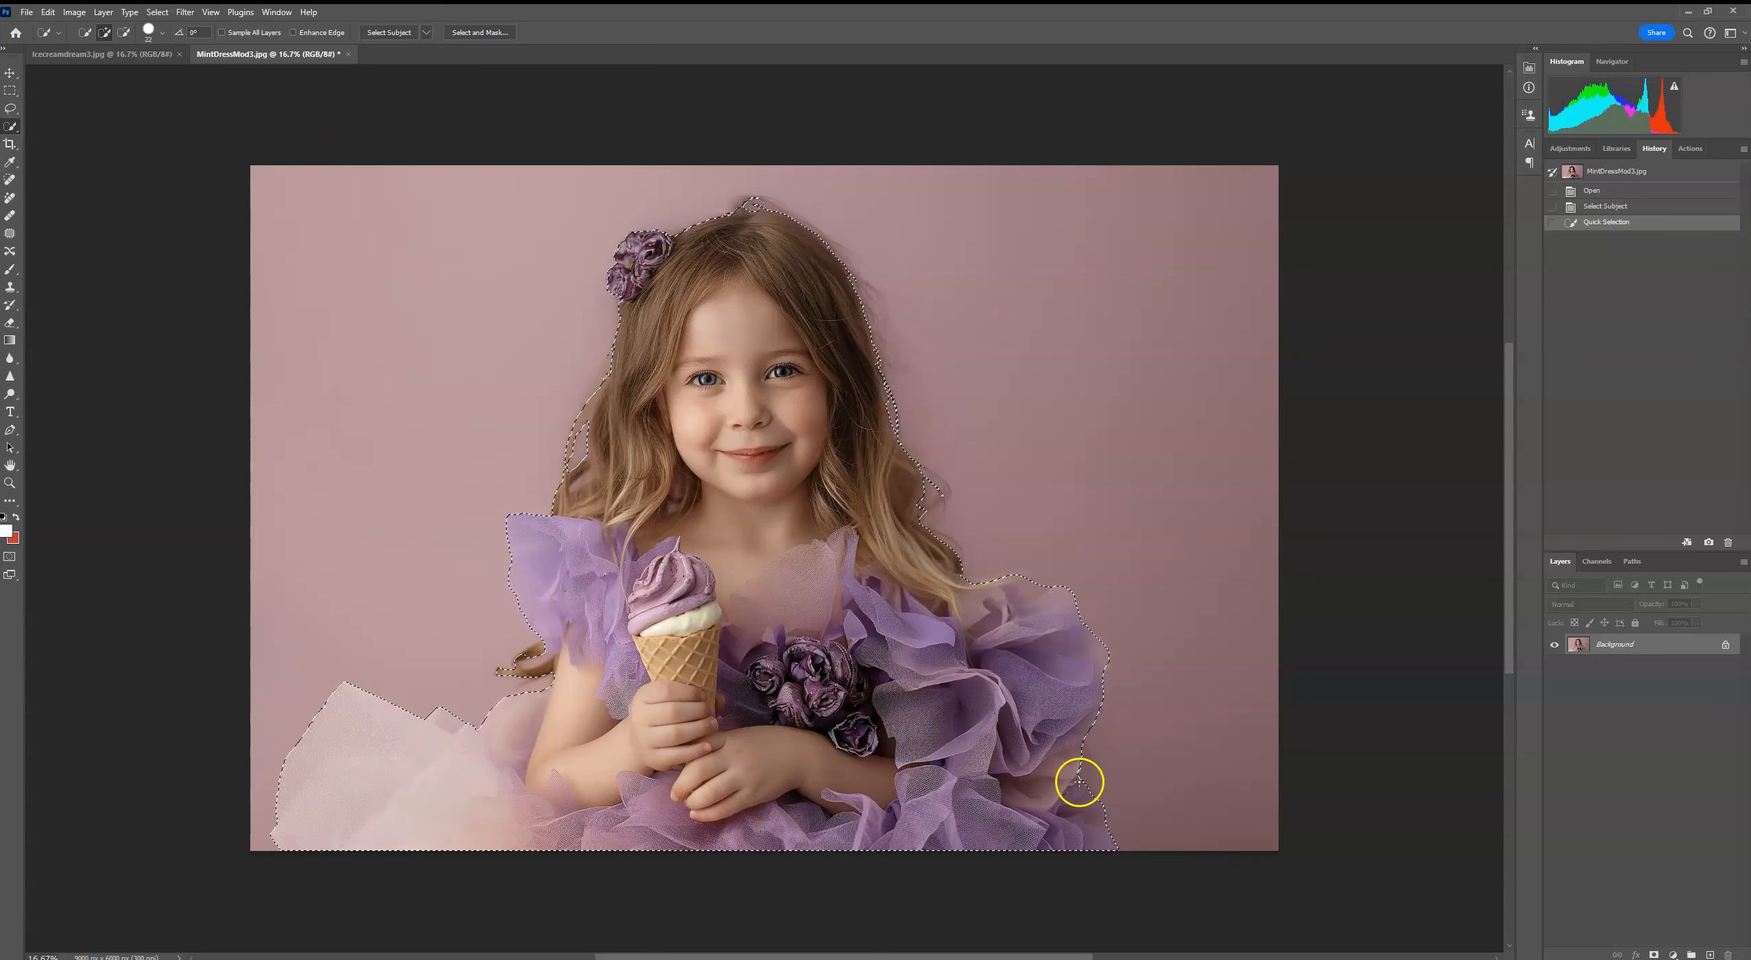
Step: Duplicate the Background layer with a mask from the selection, and paste the ice cream backdrop between the two layers
{"action": "left_click_drag", "start_coordinate": [1682, 660], "coordinate": [1710, 954]}
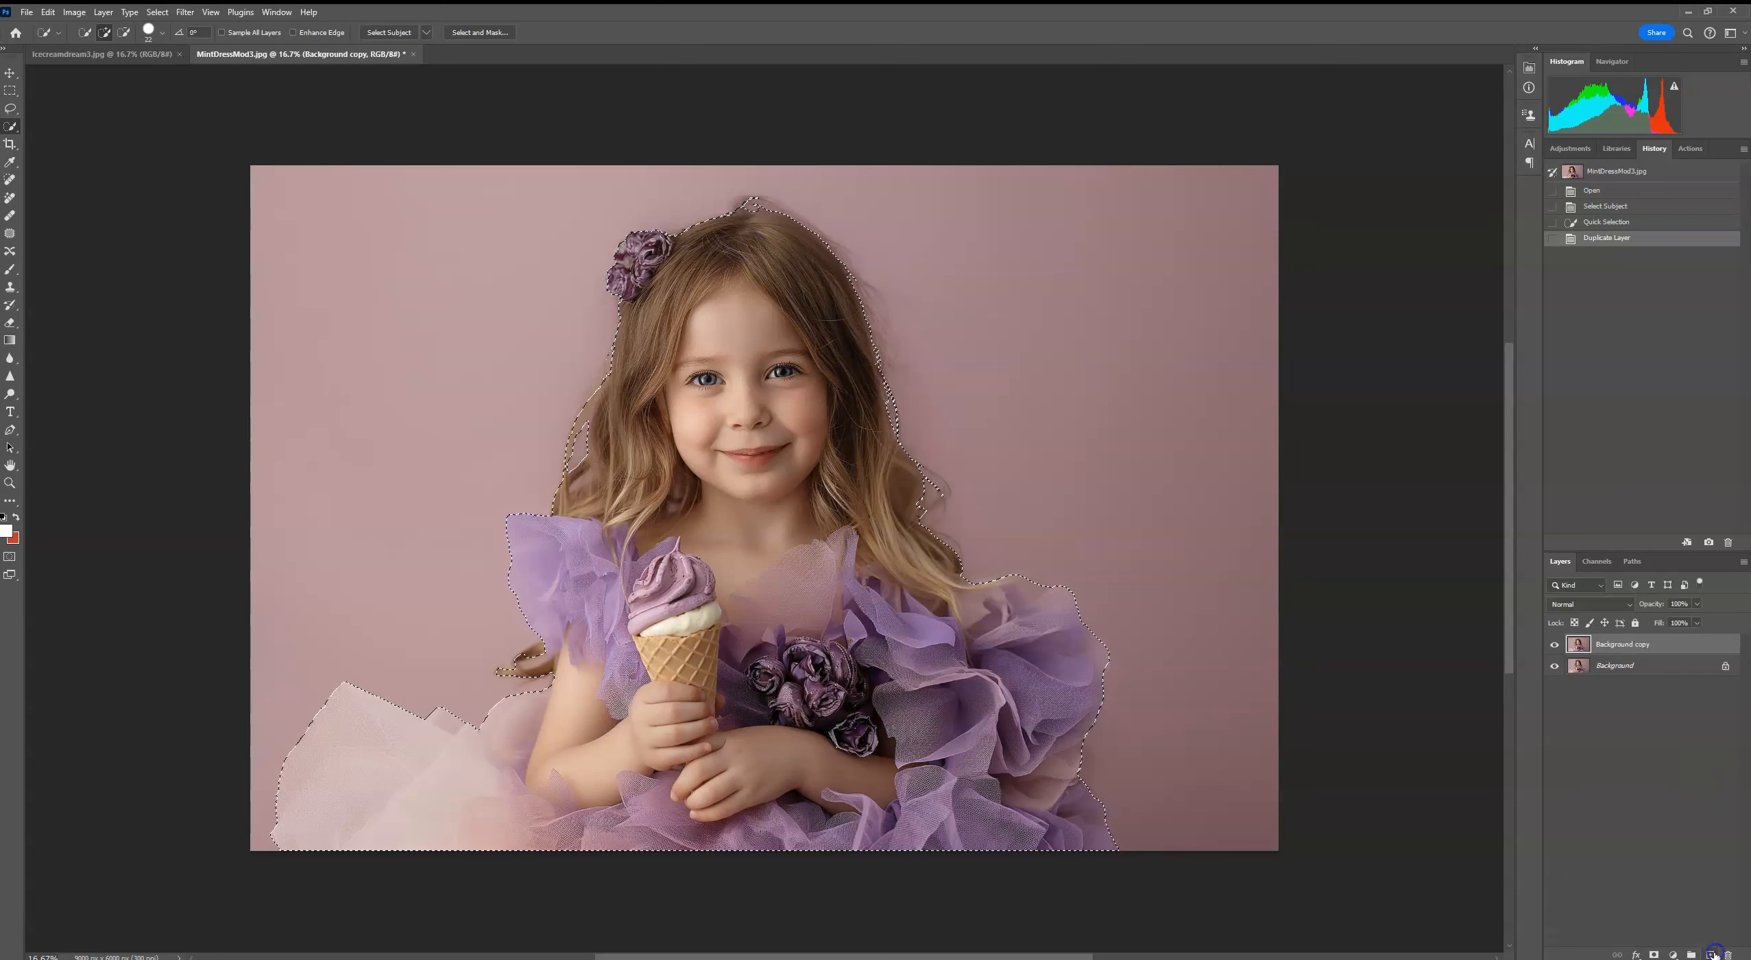
{"action": "left_click", "coordinate": [1653, 953]}
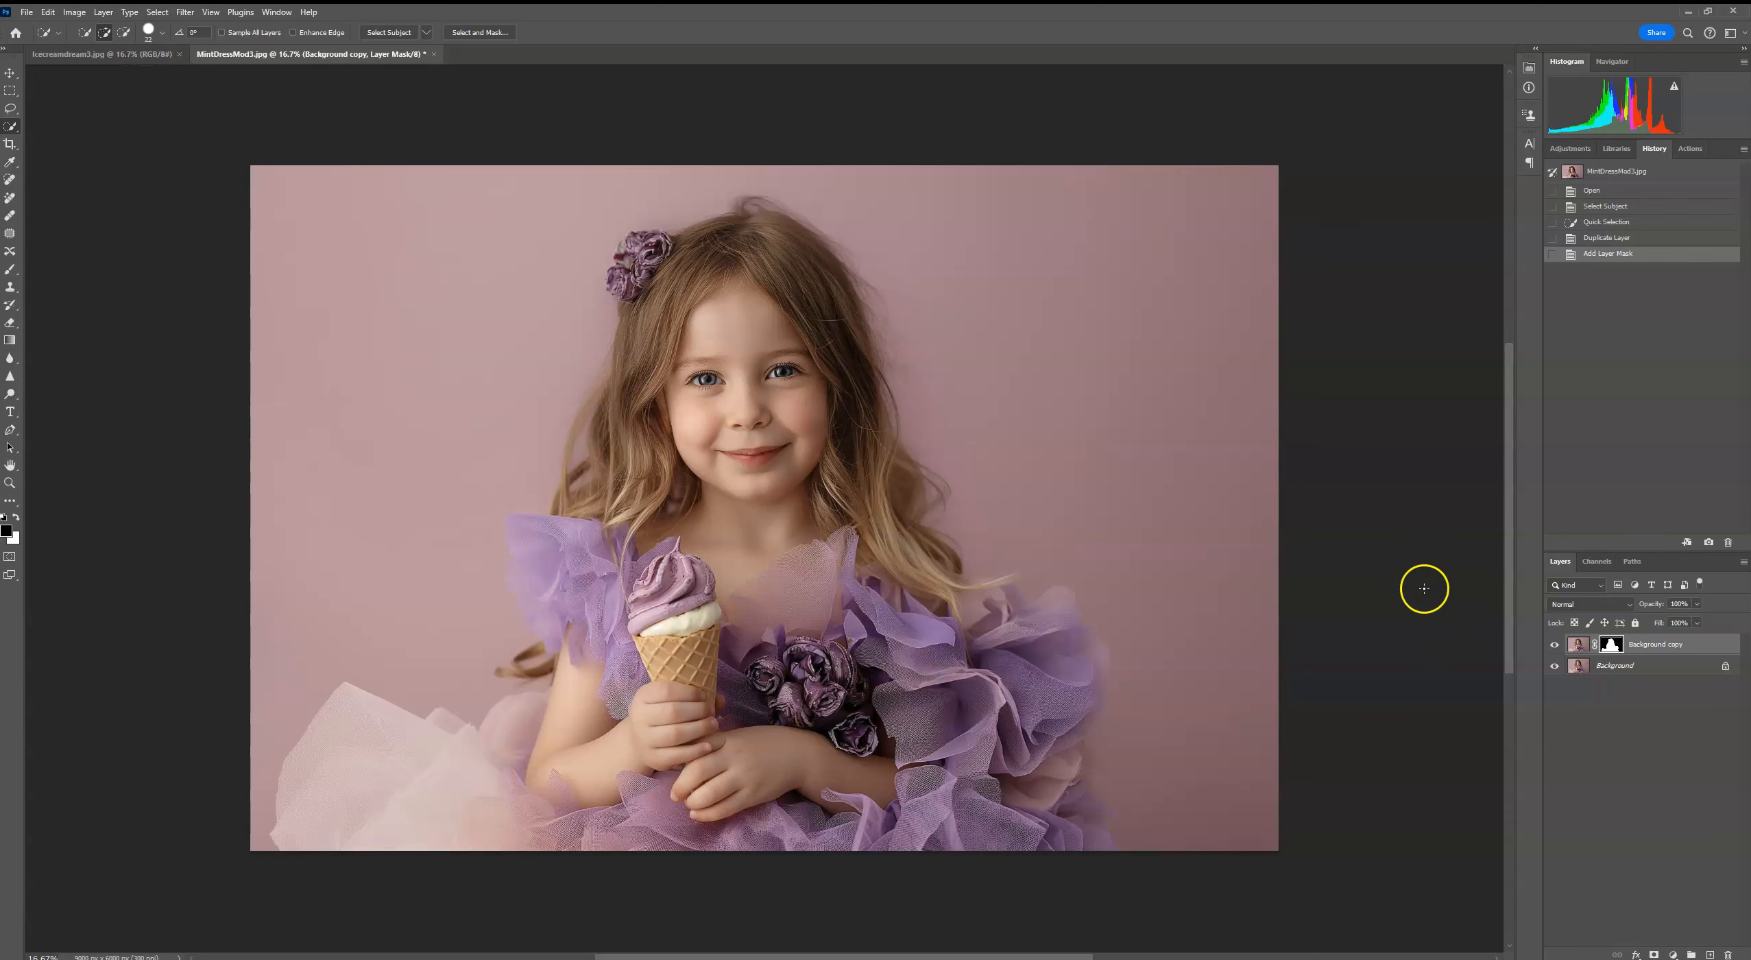
{"action": "left_click", "coordinate": [1629, 667]}
{"action": "left_click", "coordinate": [49, 14]}
{"action": "left_click", "coordinate": [75, 130]}
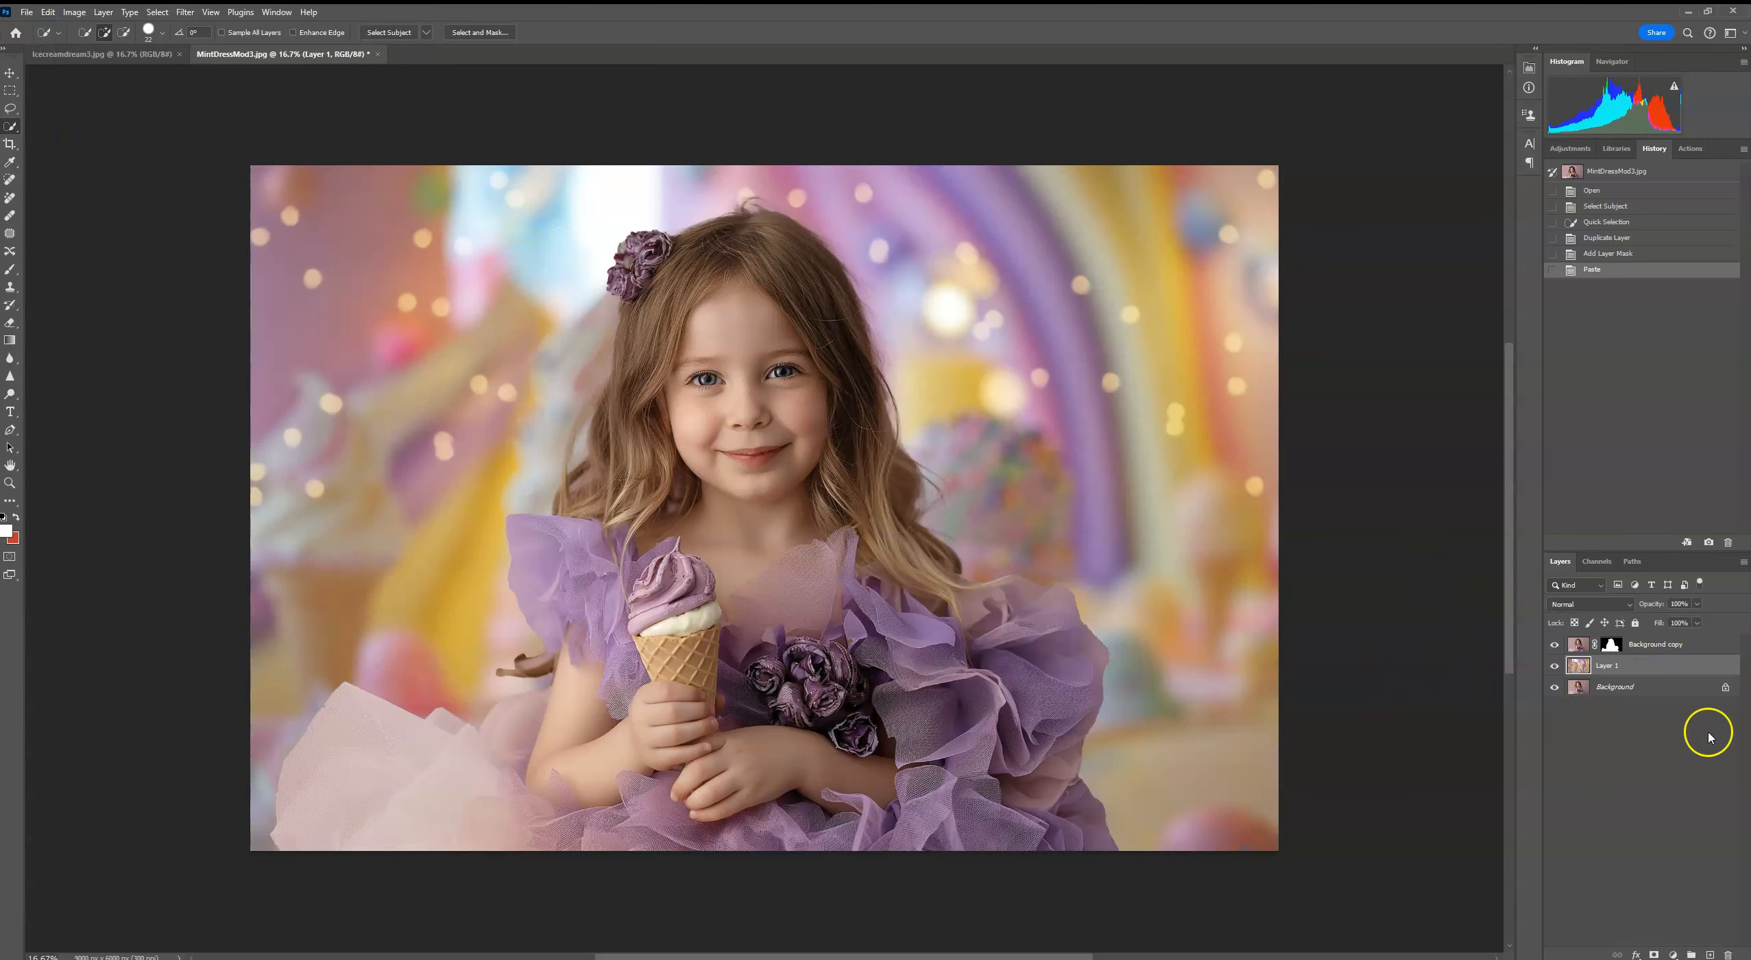
Step: Scale the masked girl on Background copy to about 83.2% and centre her horizontally along the canvas's bottom edge
{"action": "left_click", "coordinate": [1673, 645]}
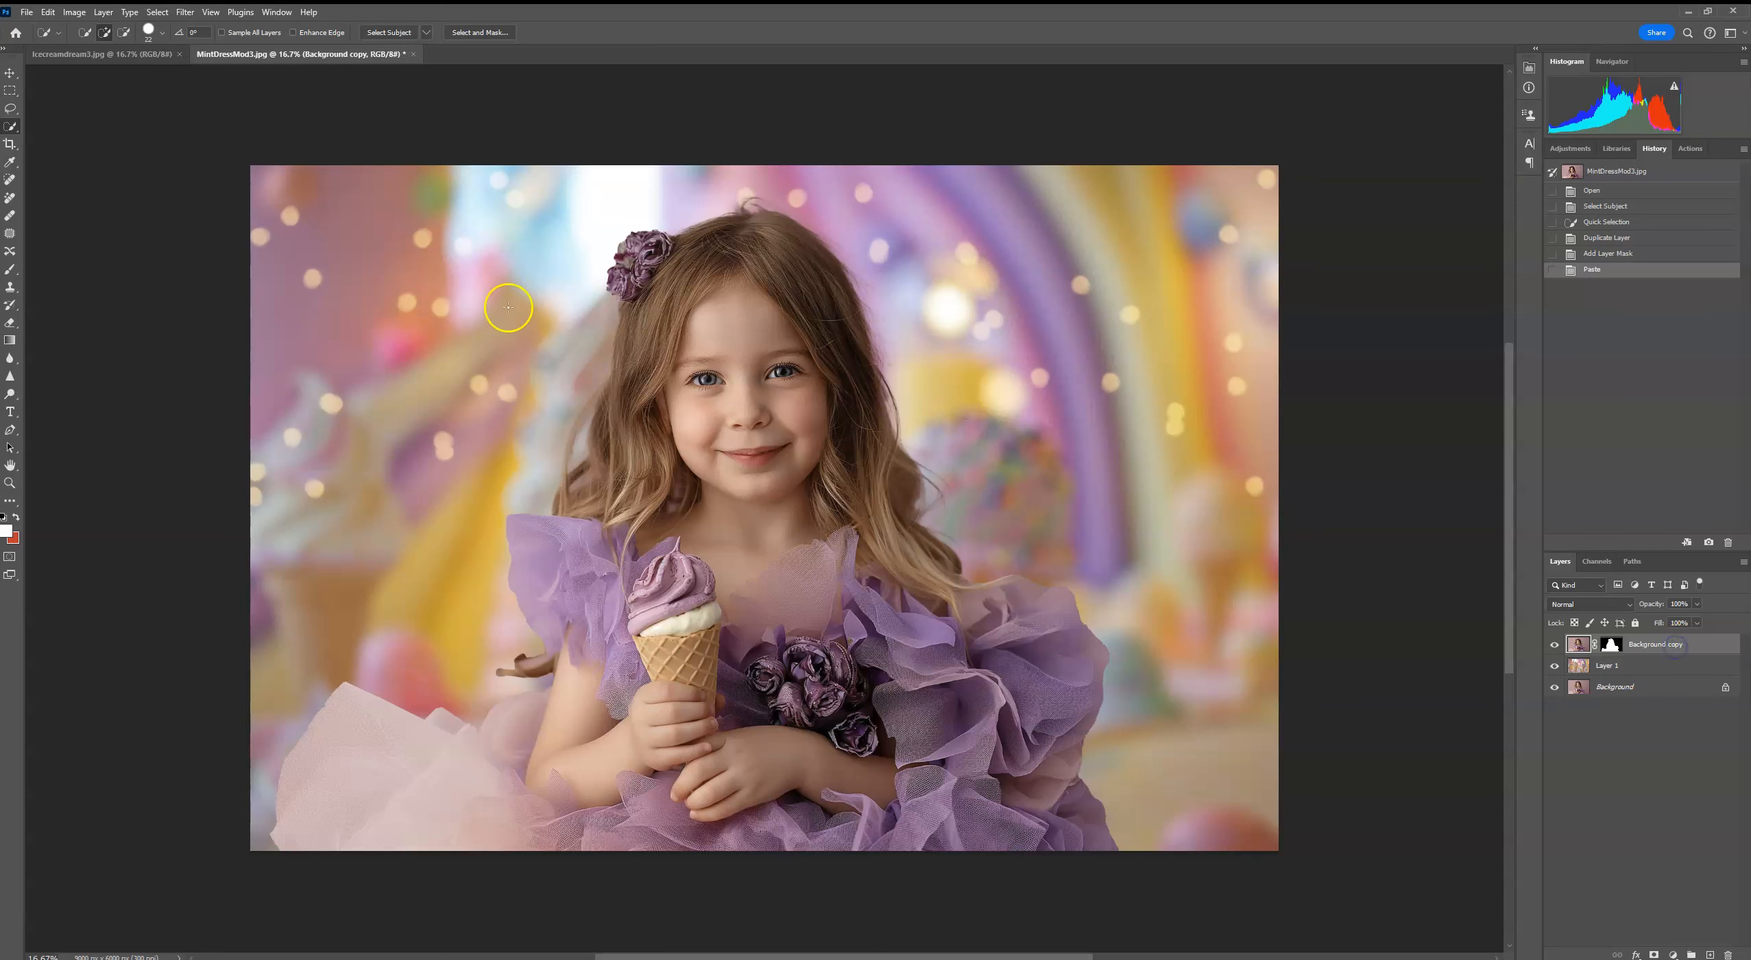
{"action": "key", "text": "ctrl+t"}
{"action": "left_click_drag", "start_coordinate": [1278, 165], "coordinate": [1103, 272]}
{"action": "left_click_drag", "start_coordinate": [868, 405], "coordinate": [950, 402]}
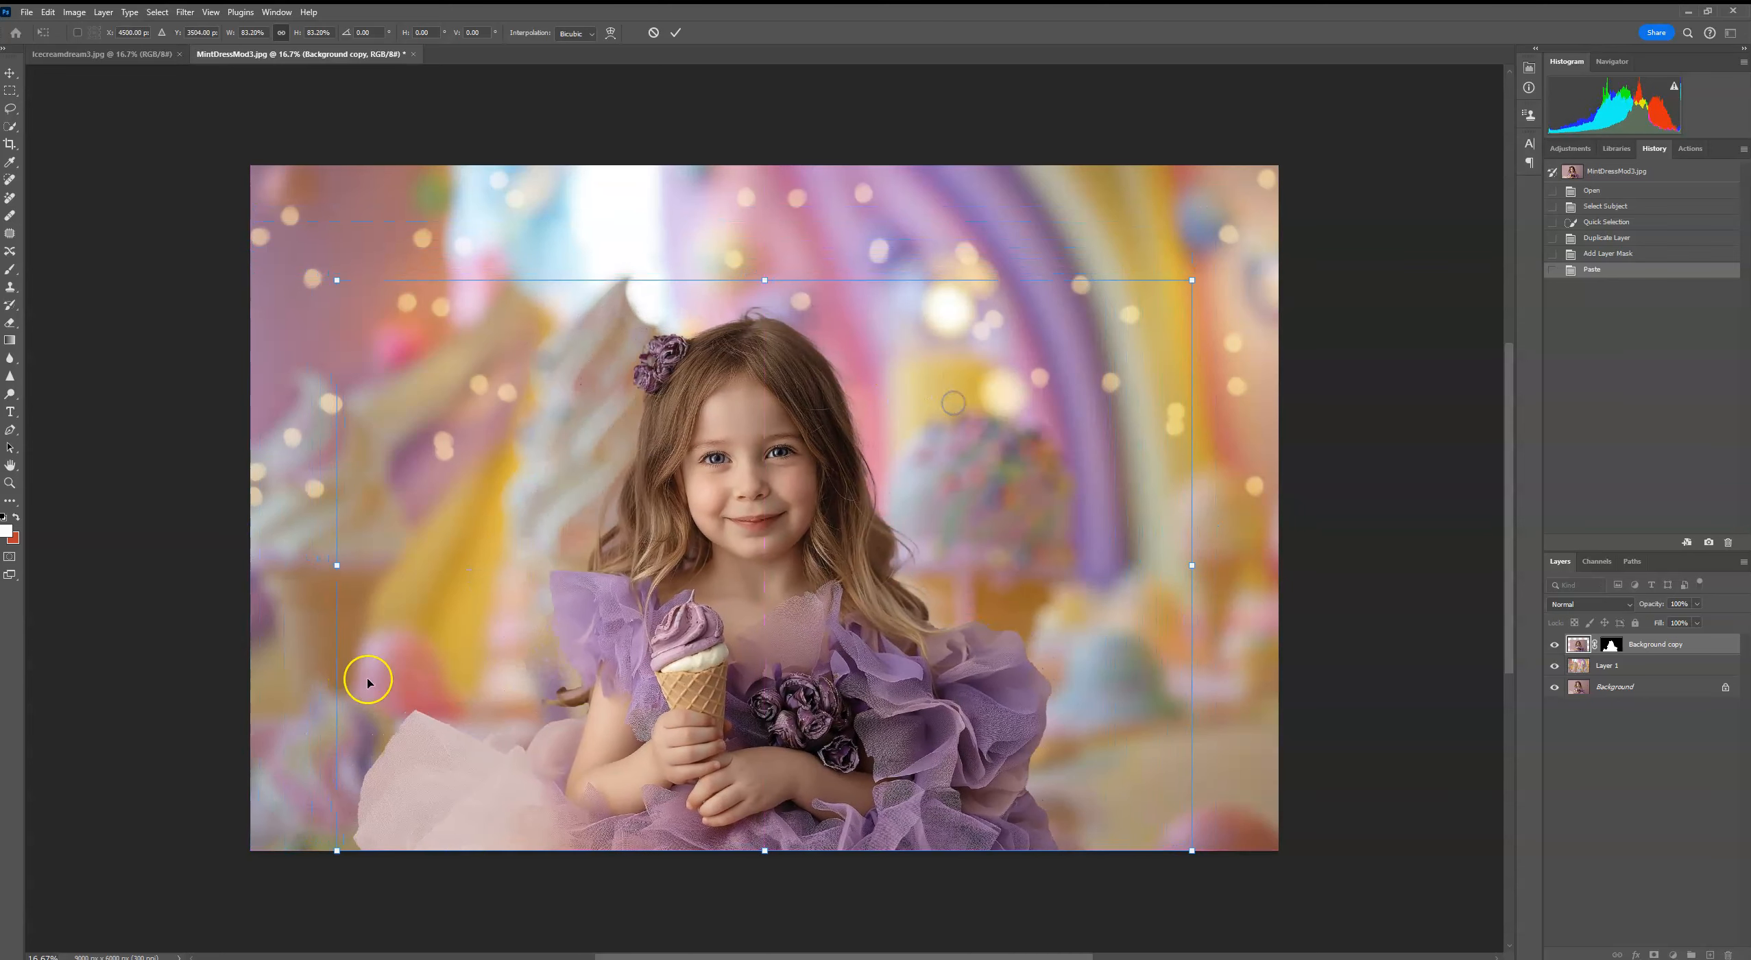
{"action": "left_click", "coordinate": [675, 32]}
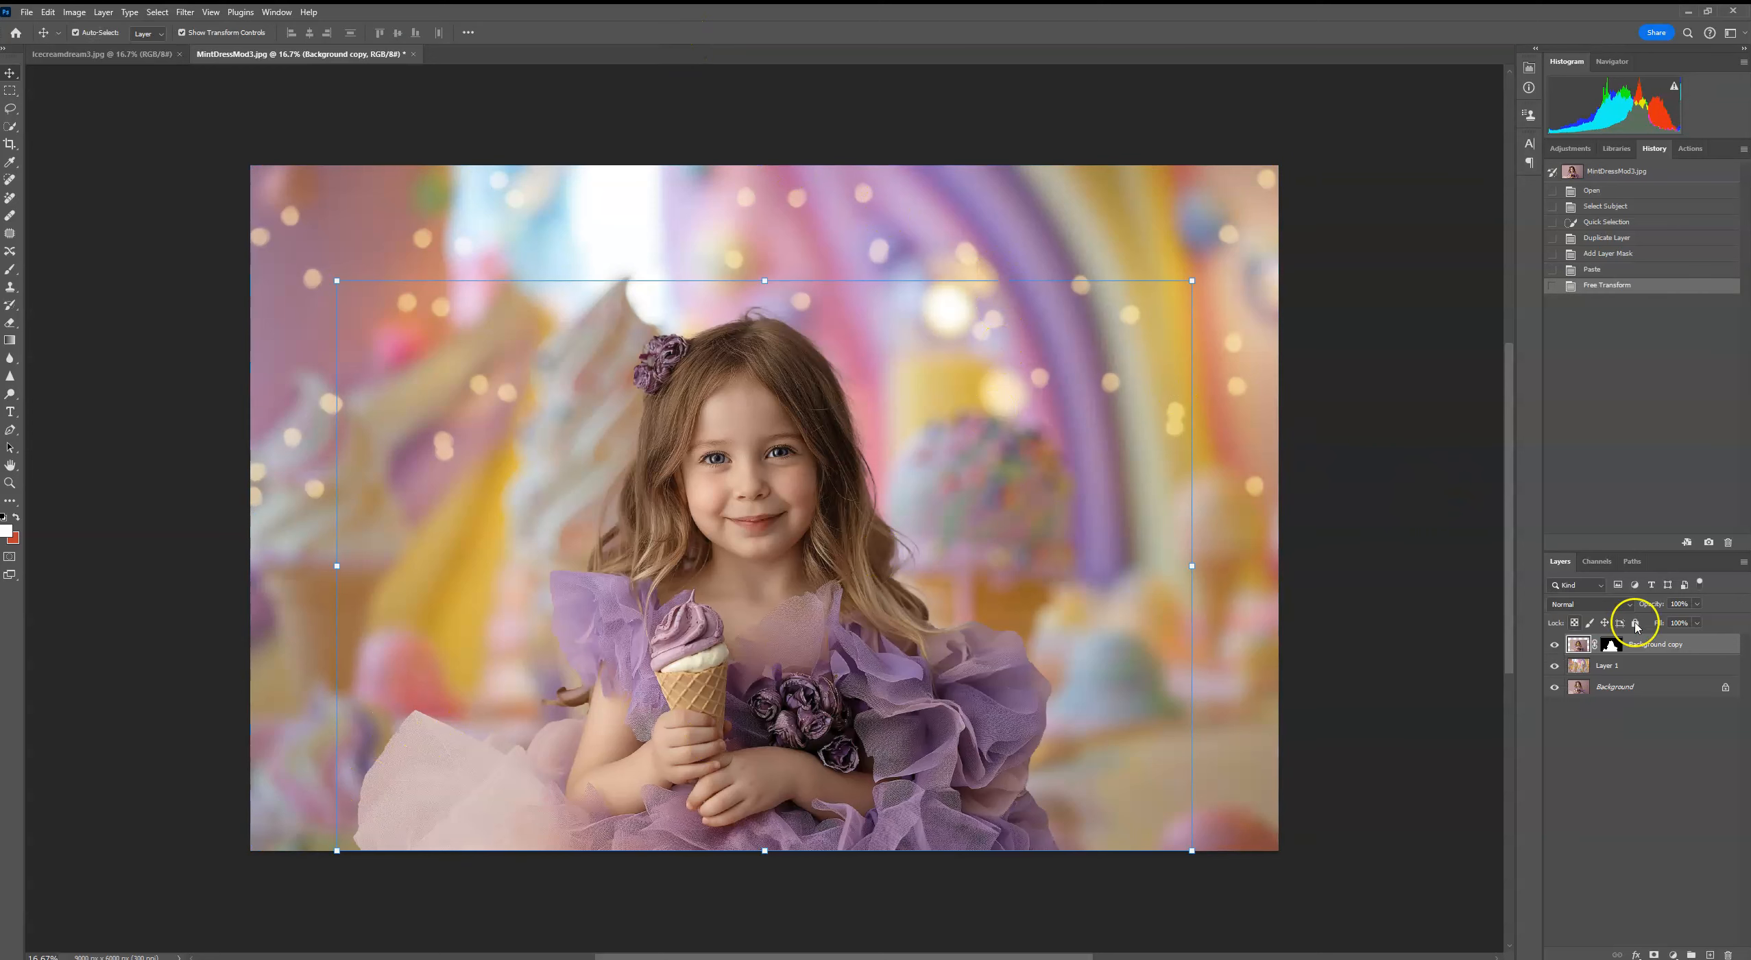
Step: Paint black on the Background copy mask with a soft brush at 15% opacity to make the pale left tulle semi-transparent
{"action": "left_click", "coordinate": [1611, 647]}
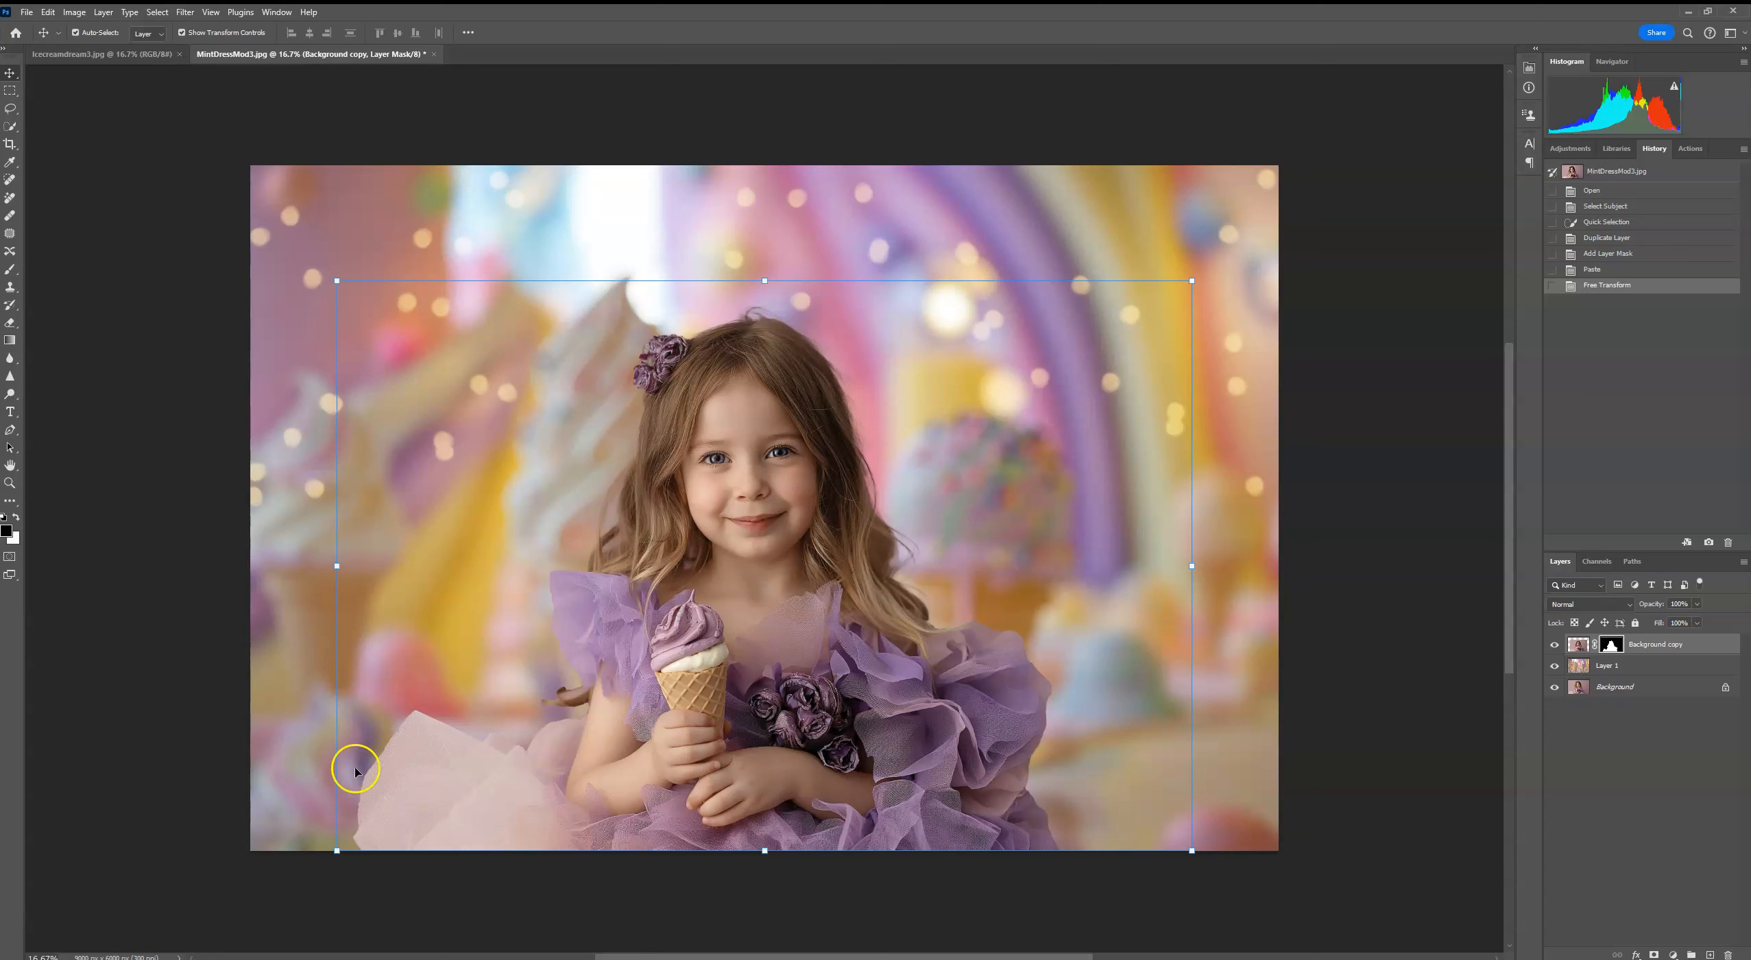
{"action": "left_click", "coordinate": [11, 270]}
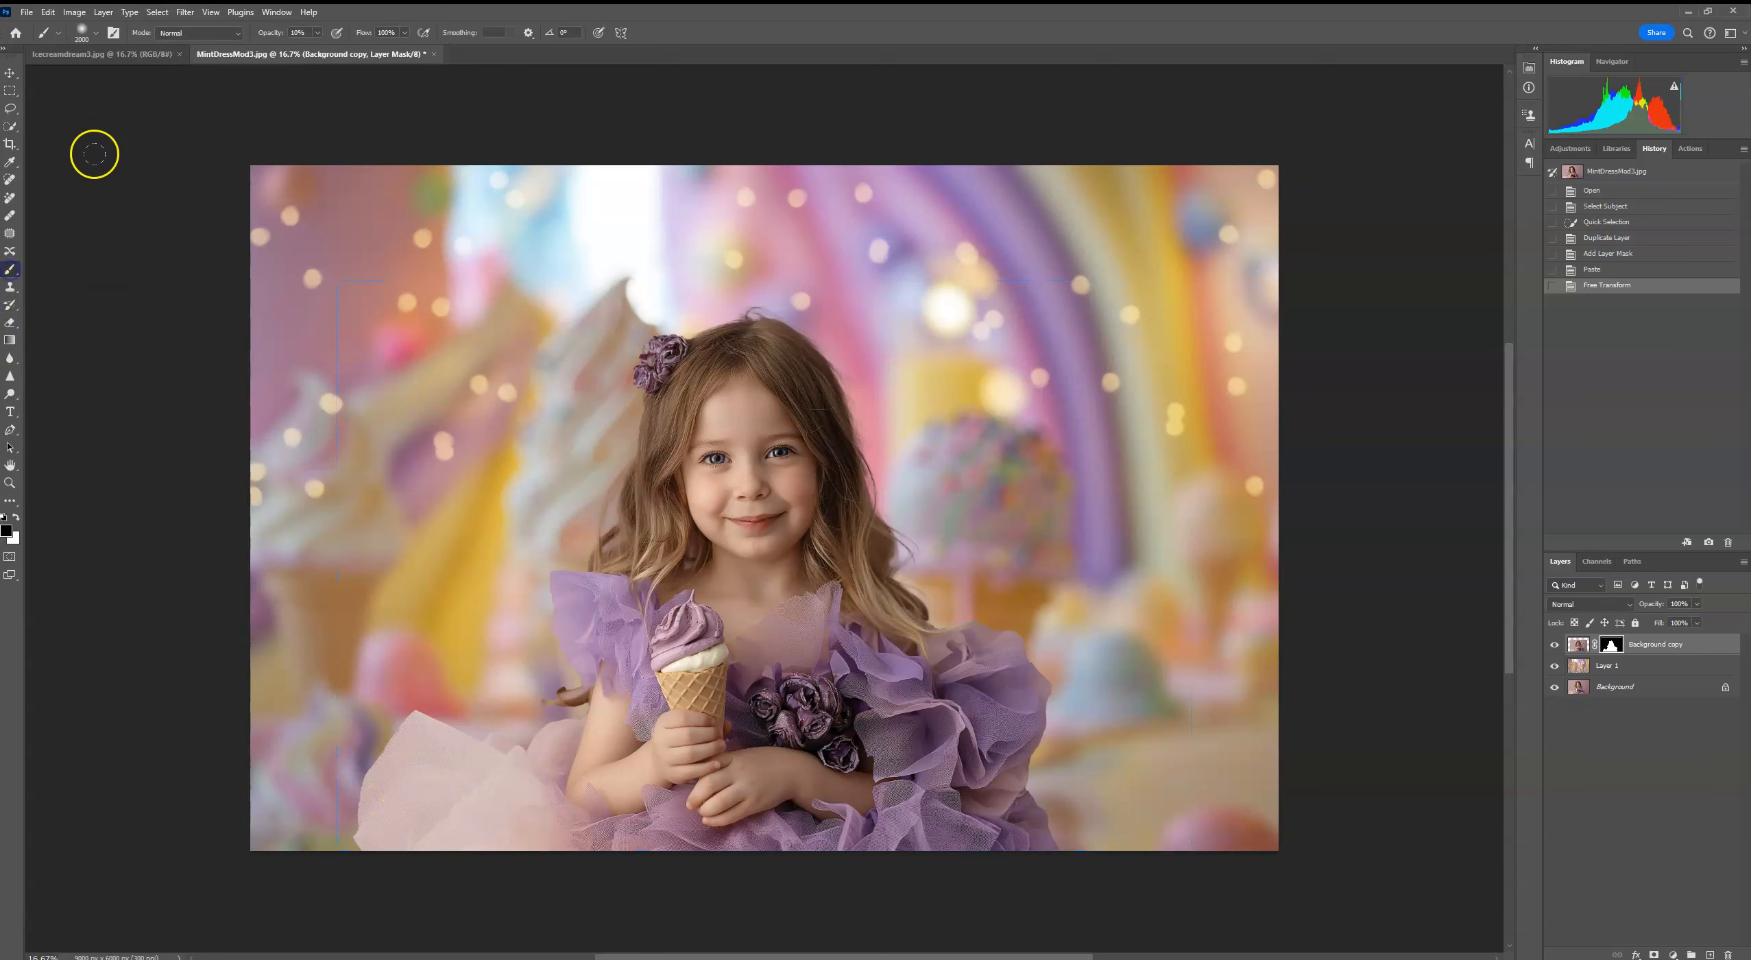
{"action": "left_click", "coordinate": [317, 34]}
{"action": "mouse_move", "coordinate": [300, 717]}
{"action": "left_mouse_down"}
{"action": "mouse_move", "coordinate": [371, 737]}
{"action": "mouse_move", "coordinate": [389, 791]}
{"action": "mouse_move", "coordinate": [366, 825]}
{"action": "left_mouse_up"}
{"action": "left_click_drag", "start_coordinate": [411, 675], "coordinate": [437, 707]}
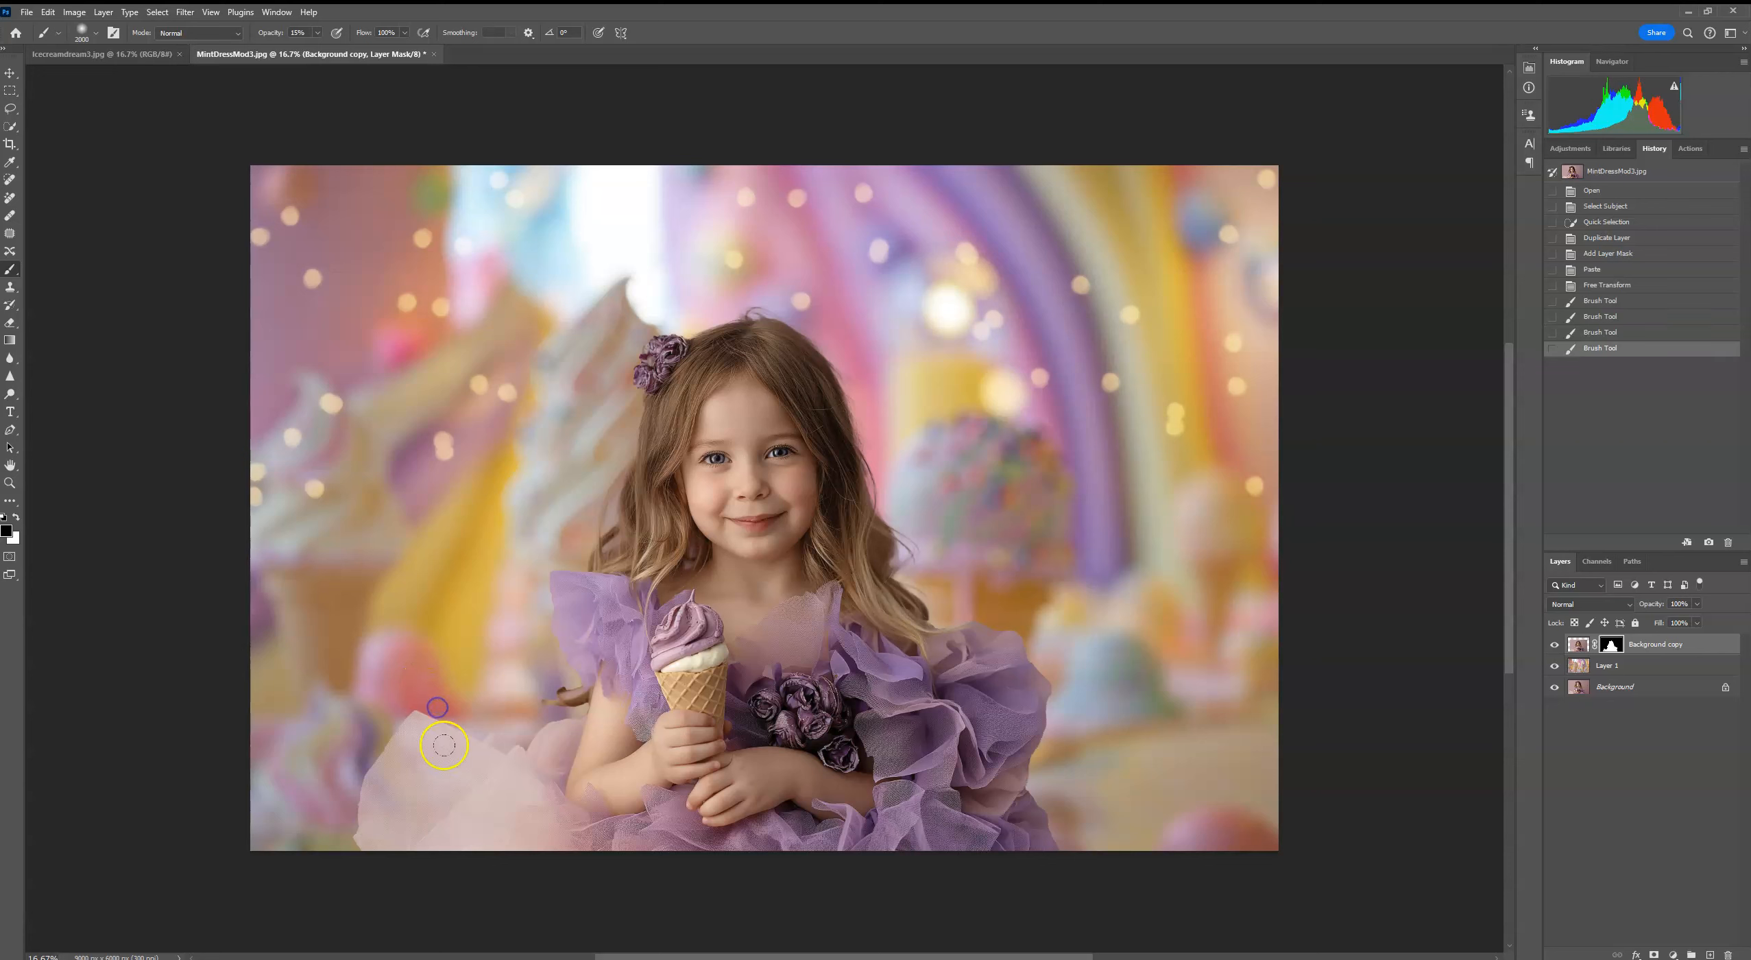
{"action": "left_click", "coordinate": [444, 744]}
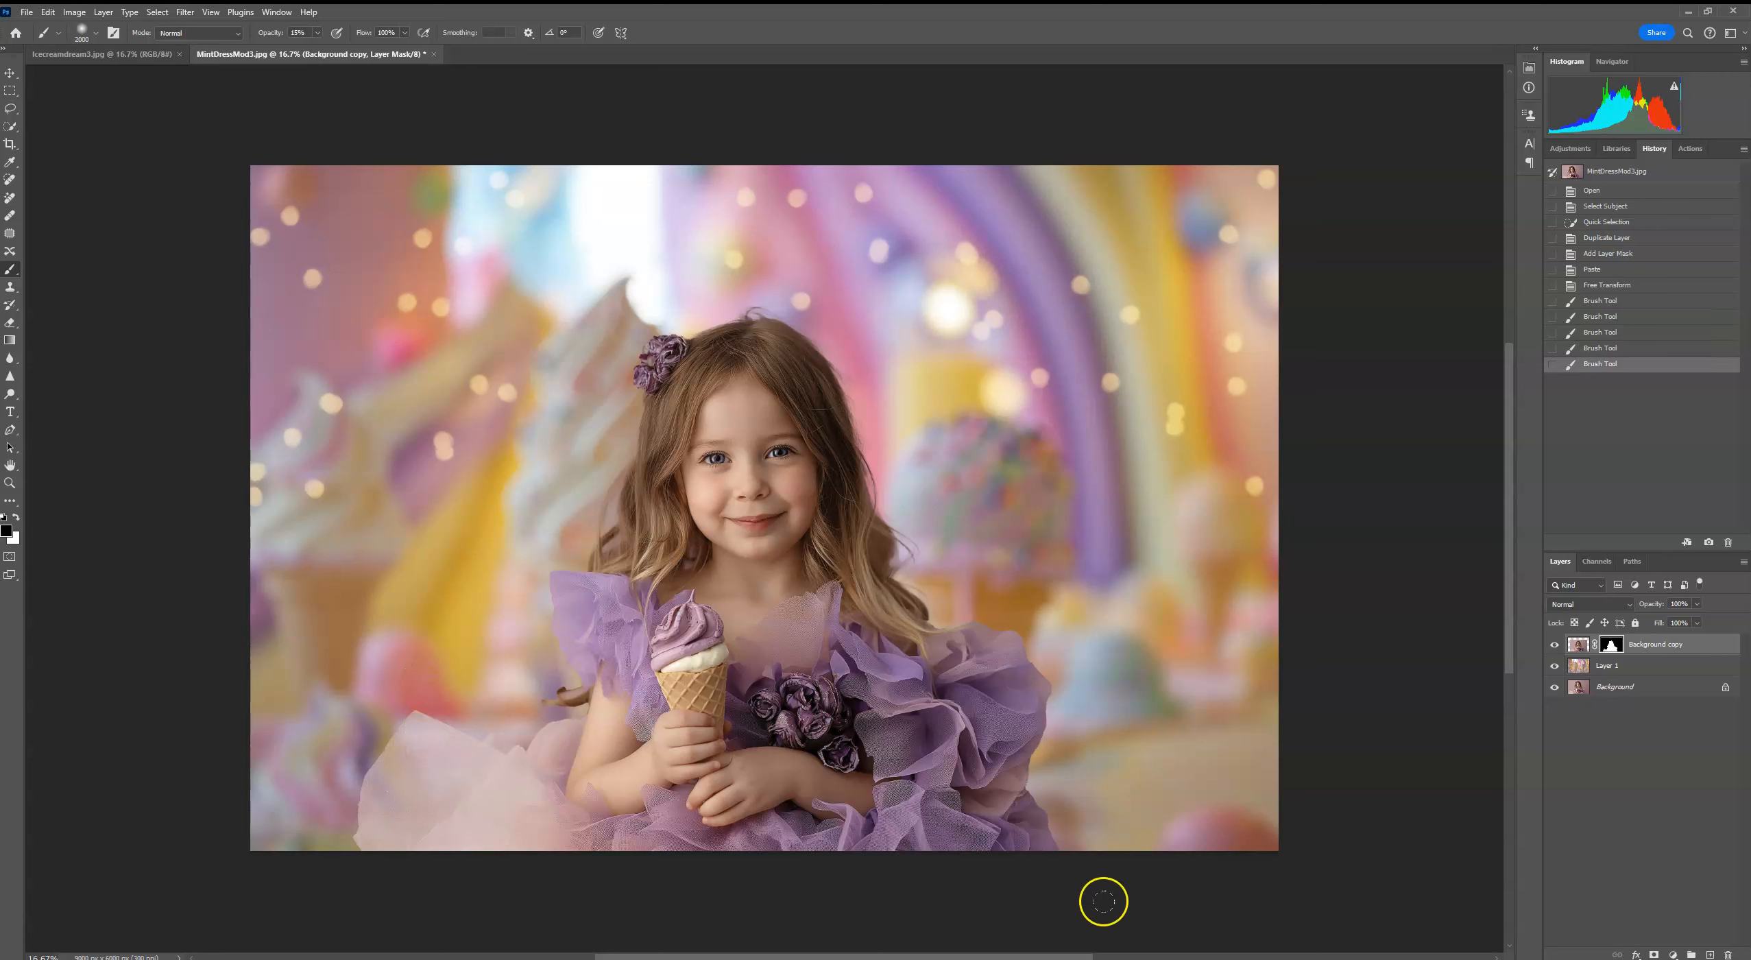
Step: Brush lightly on the mask along the purple ruffles' outer right edge and beside the girl's left-hand sleeve to soften them
{"action": "left_click_drag", "start_coordinate": [1103, 901], "coordinate": [1104, 874]}
{"action": "left_click_drag", "start_coordinate": [1128, 697], "coordinate": [1112, 647]}
{"action": "left_click", "coordinate": [1026, 578]}
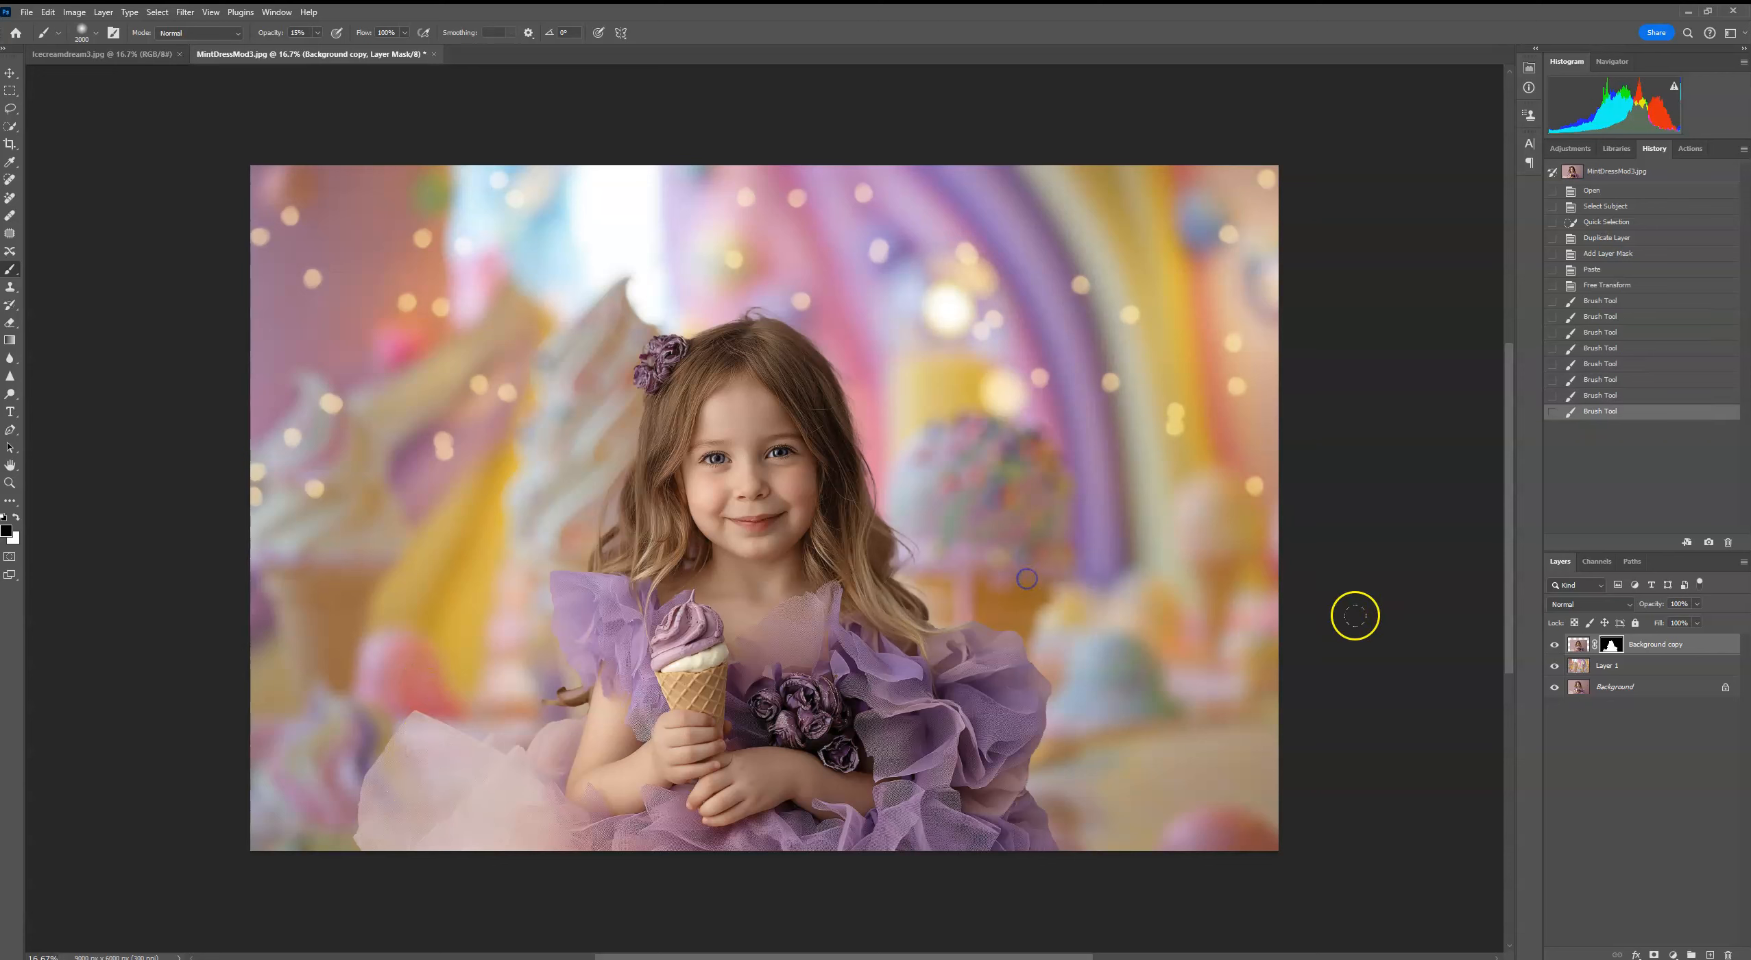
{"action": "left_click", "coordinate": [519, 605]}
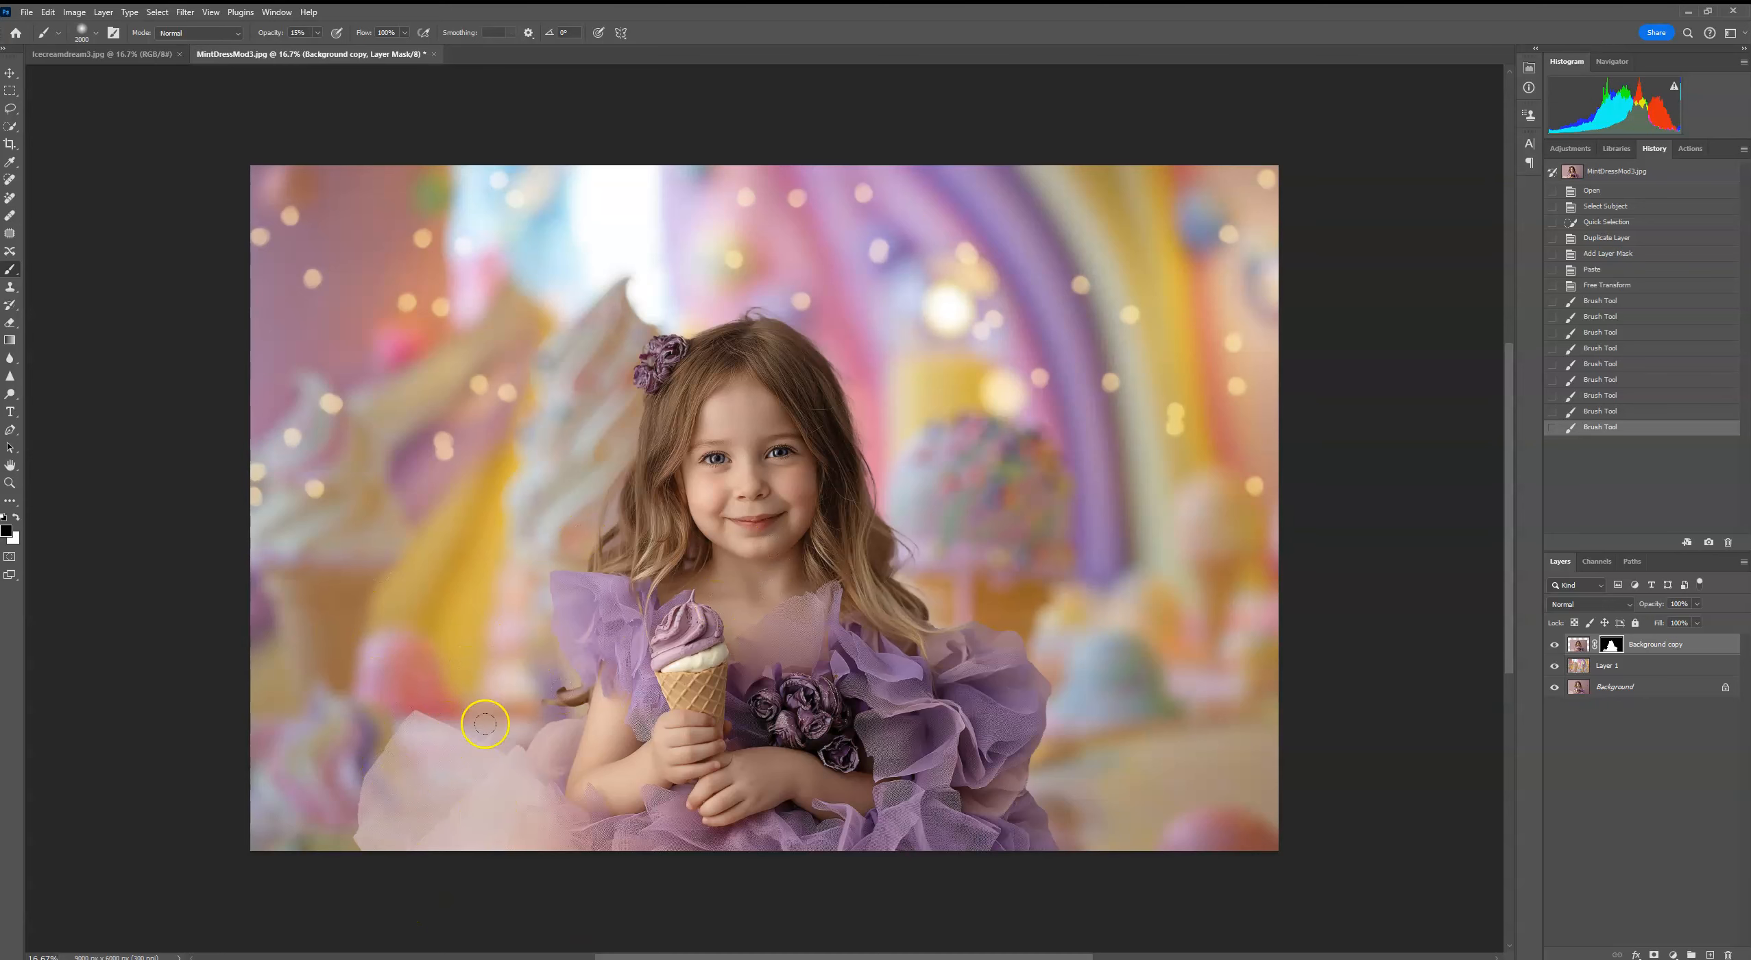
Step: Mask out the fringe along the pale left tulle's outer edge with a 20 px soft black brush at 100% opacity
{"action": "key", "text": "ctrl+plus"}
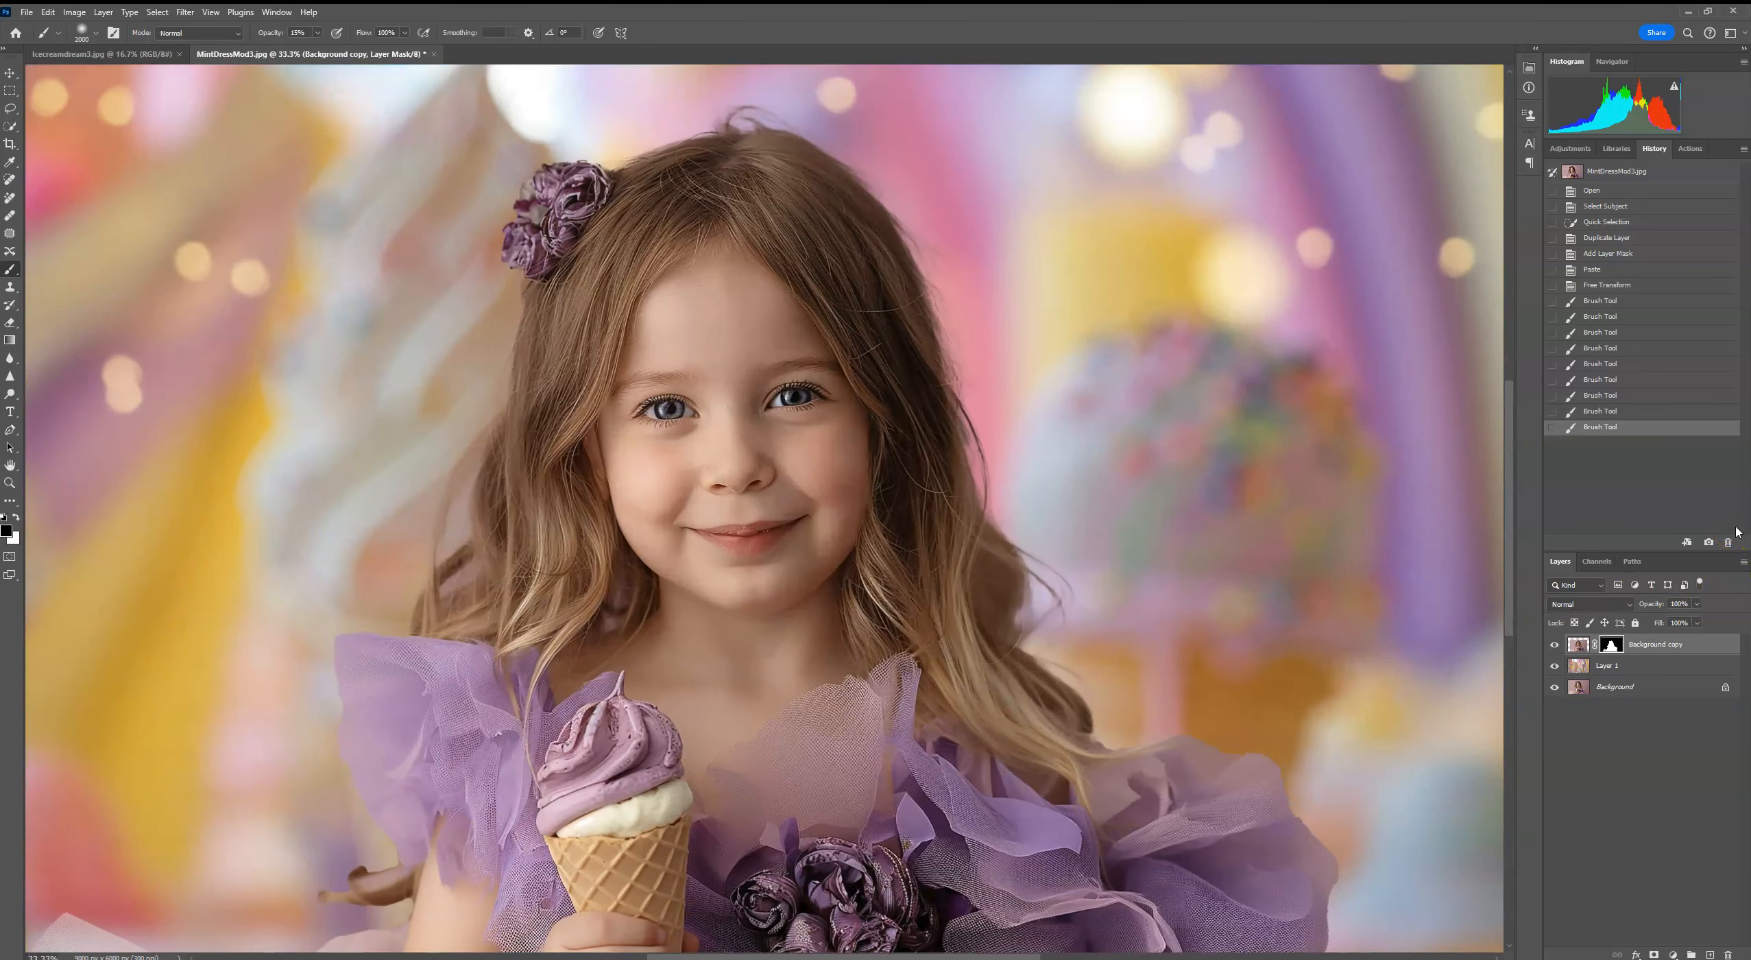
{"action": "left_click_drag", "start_coordinate": [1016, 661], "coordinate": [1371, 384]}
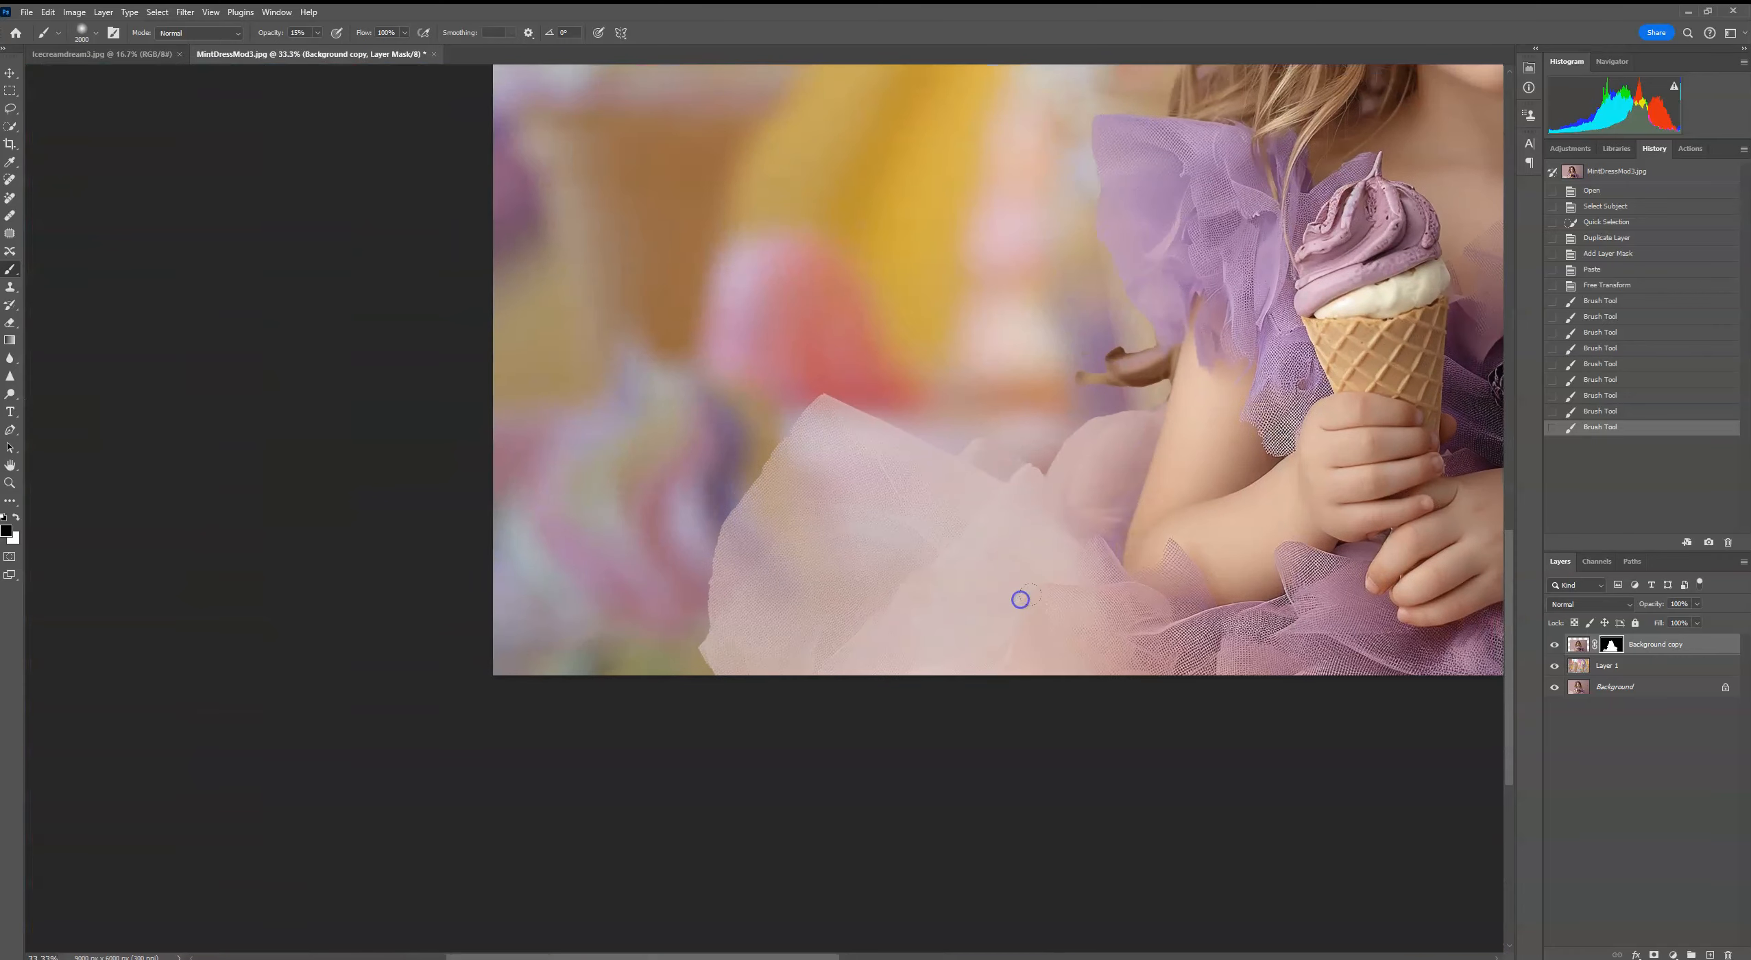
{"action": "key", "text": "ctrl+plus"}
{"action": "key", "text": "ctrl+plus"}
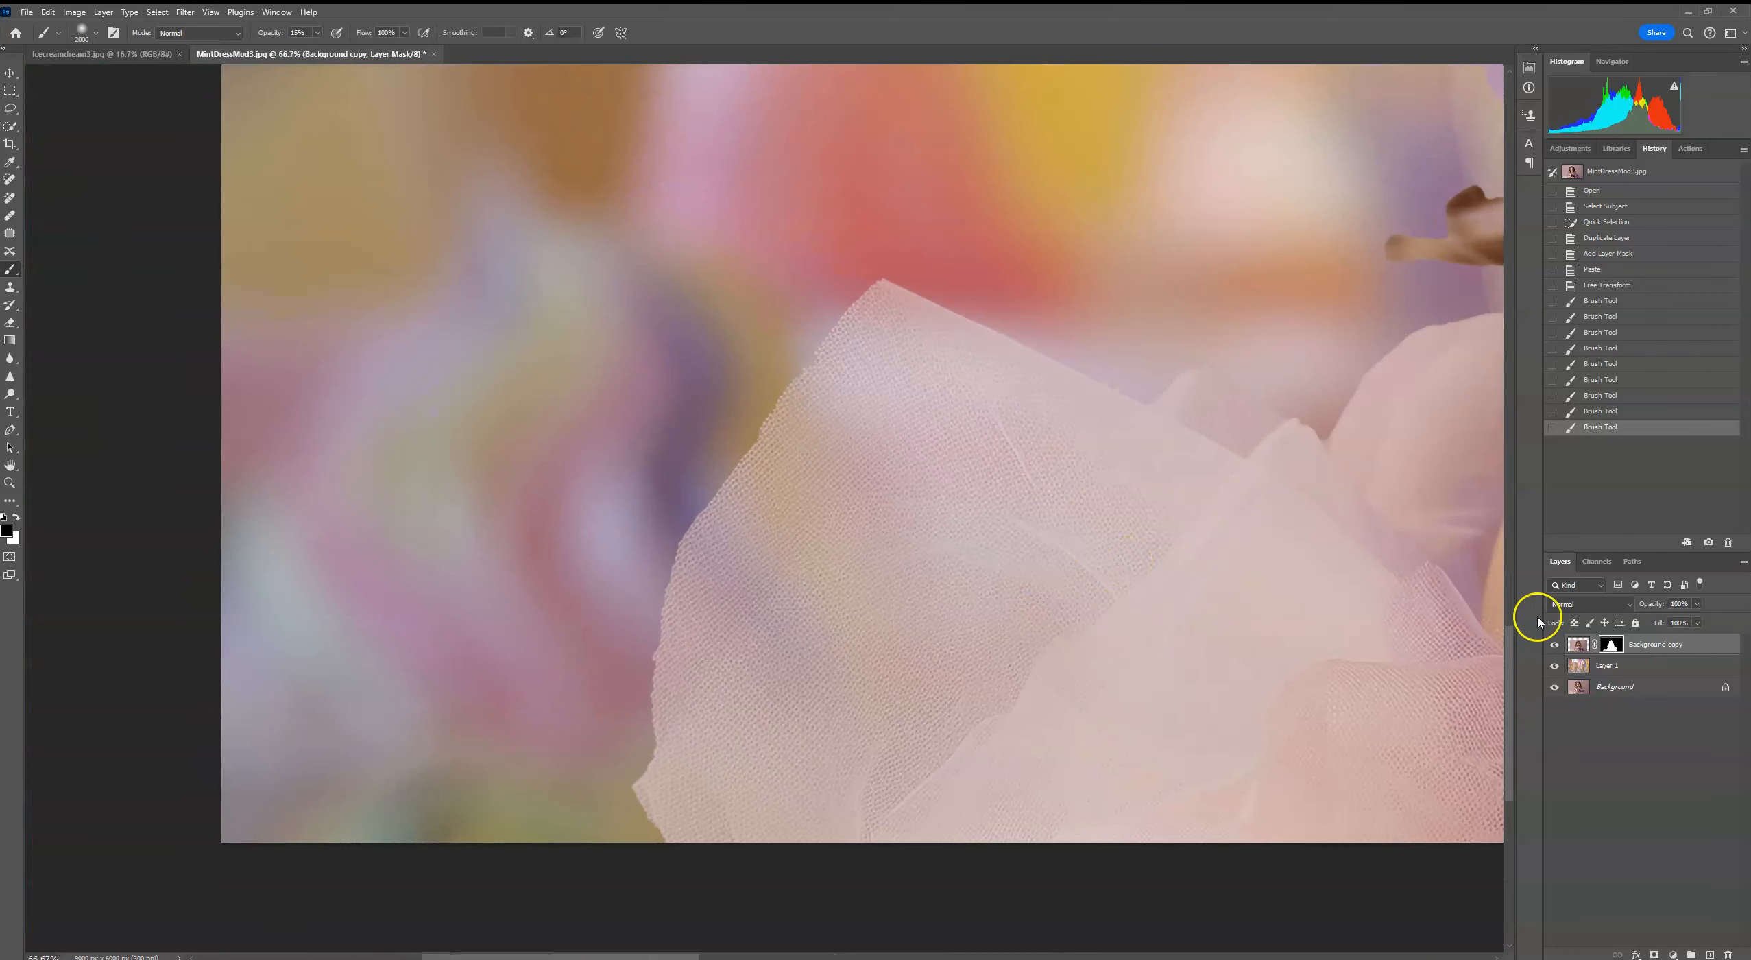
{"action": "left_click", "coordinate": [96, 32]}
{"action": "left_click_drag", "start_coordinate": [103, 72], "coordinate": [84, 74]}
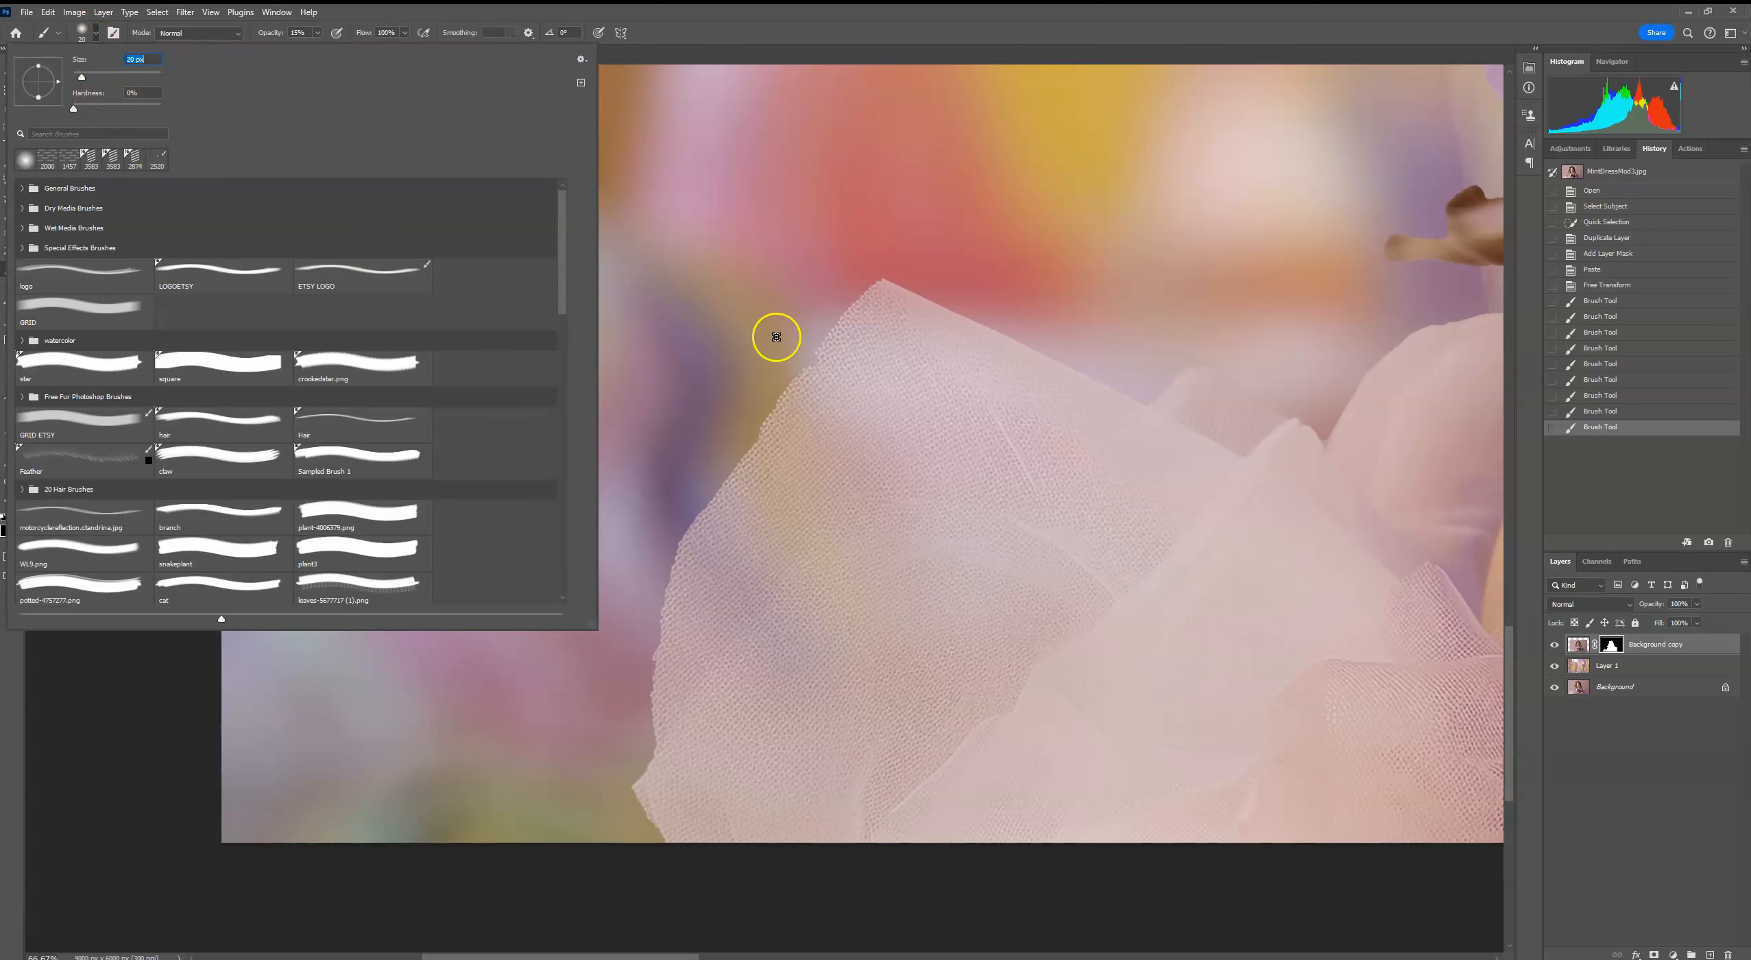
{"action": "left_click", "coordinate": [816, 351]}
{"action": "left_click_drag", "start_coordinate": [877, 277], "coordinate": [879, 279]}
{"action": "left_click", "coordinate": [318, 32]}
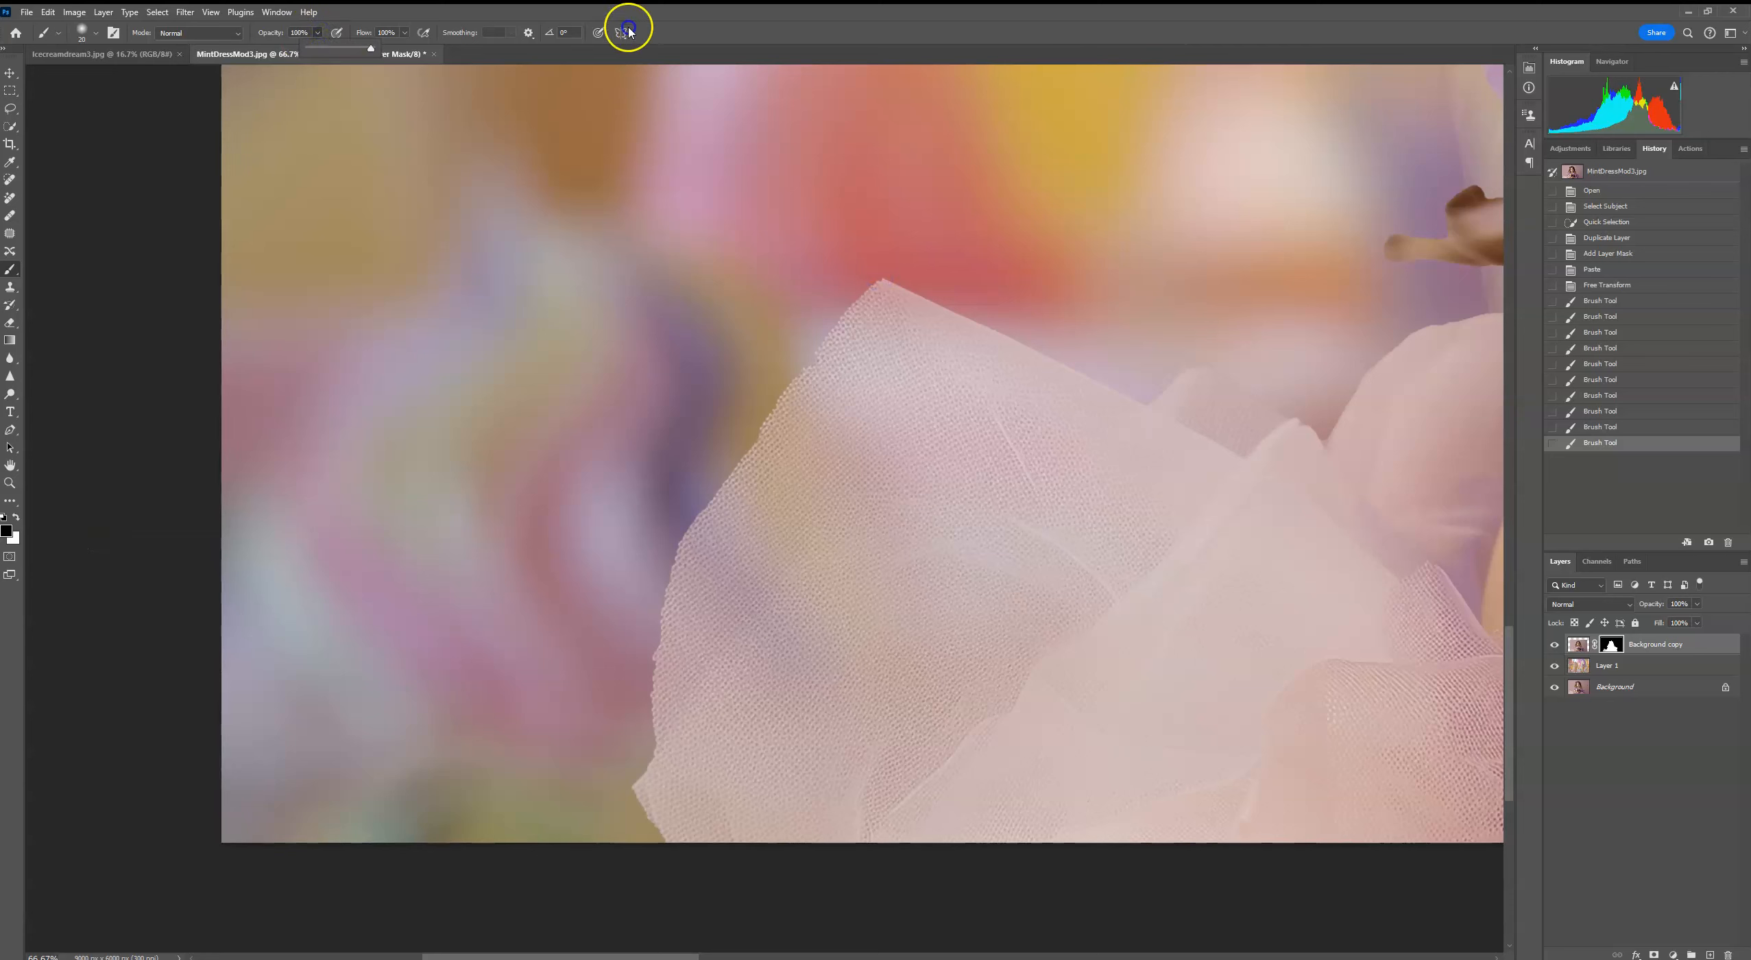
{"action": "left_click", "coordinate": [821, 344]}
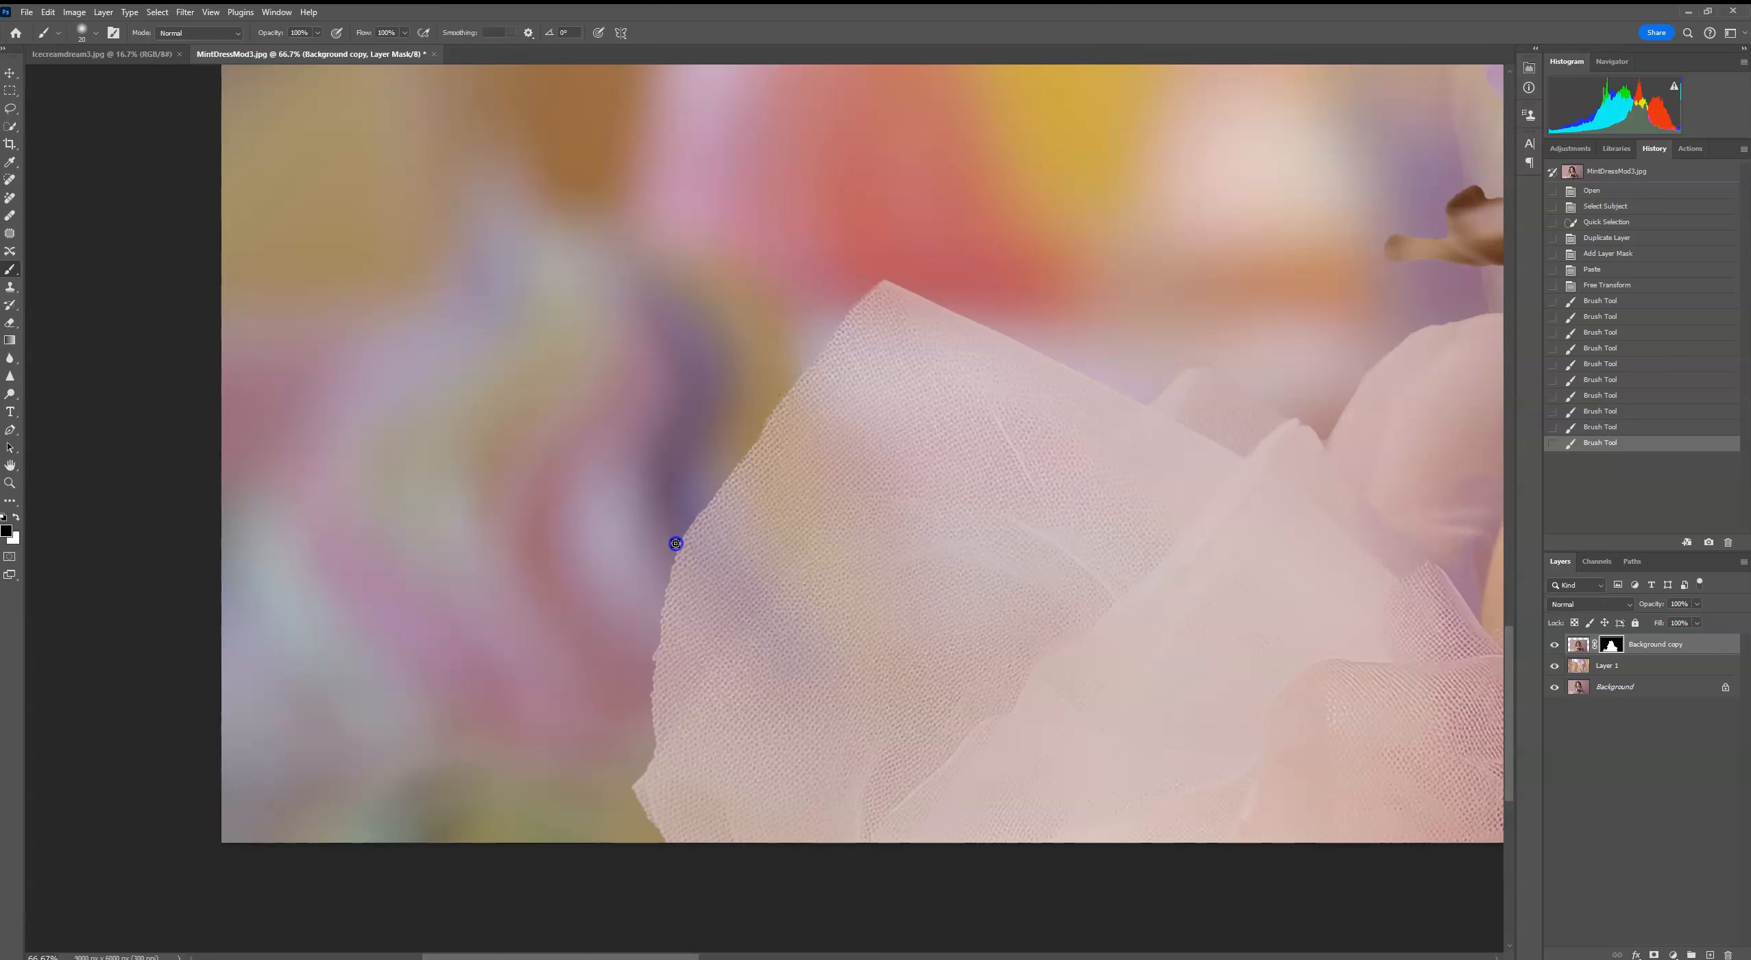
{"action": "left_click_drag", "start_coordinate": [687, 521], "coordinate": [682, 530]}
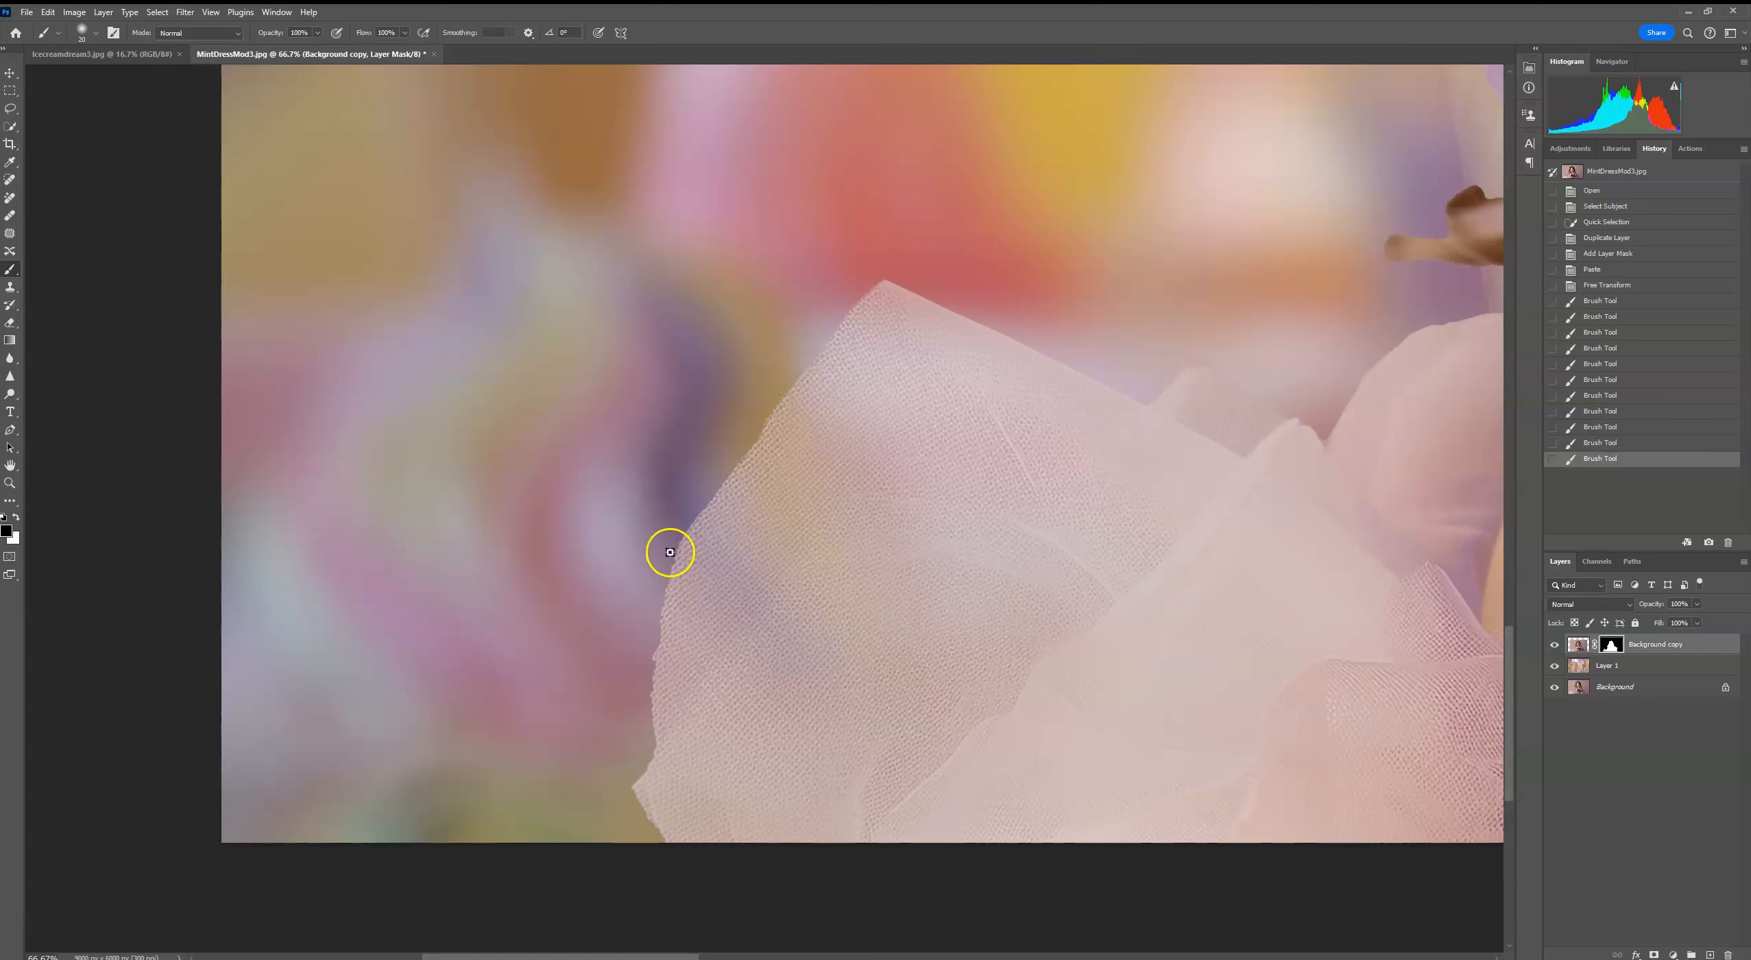
{"action": "left_click_drag", "start_coordinate": [651, 662], "coordinate": [649, 714]}
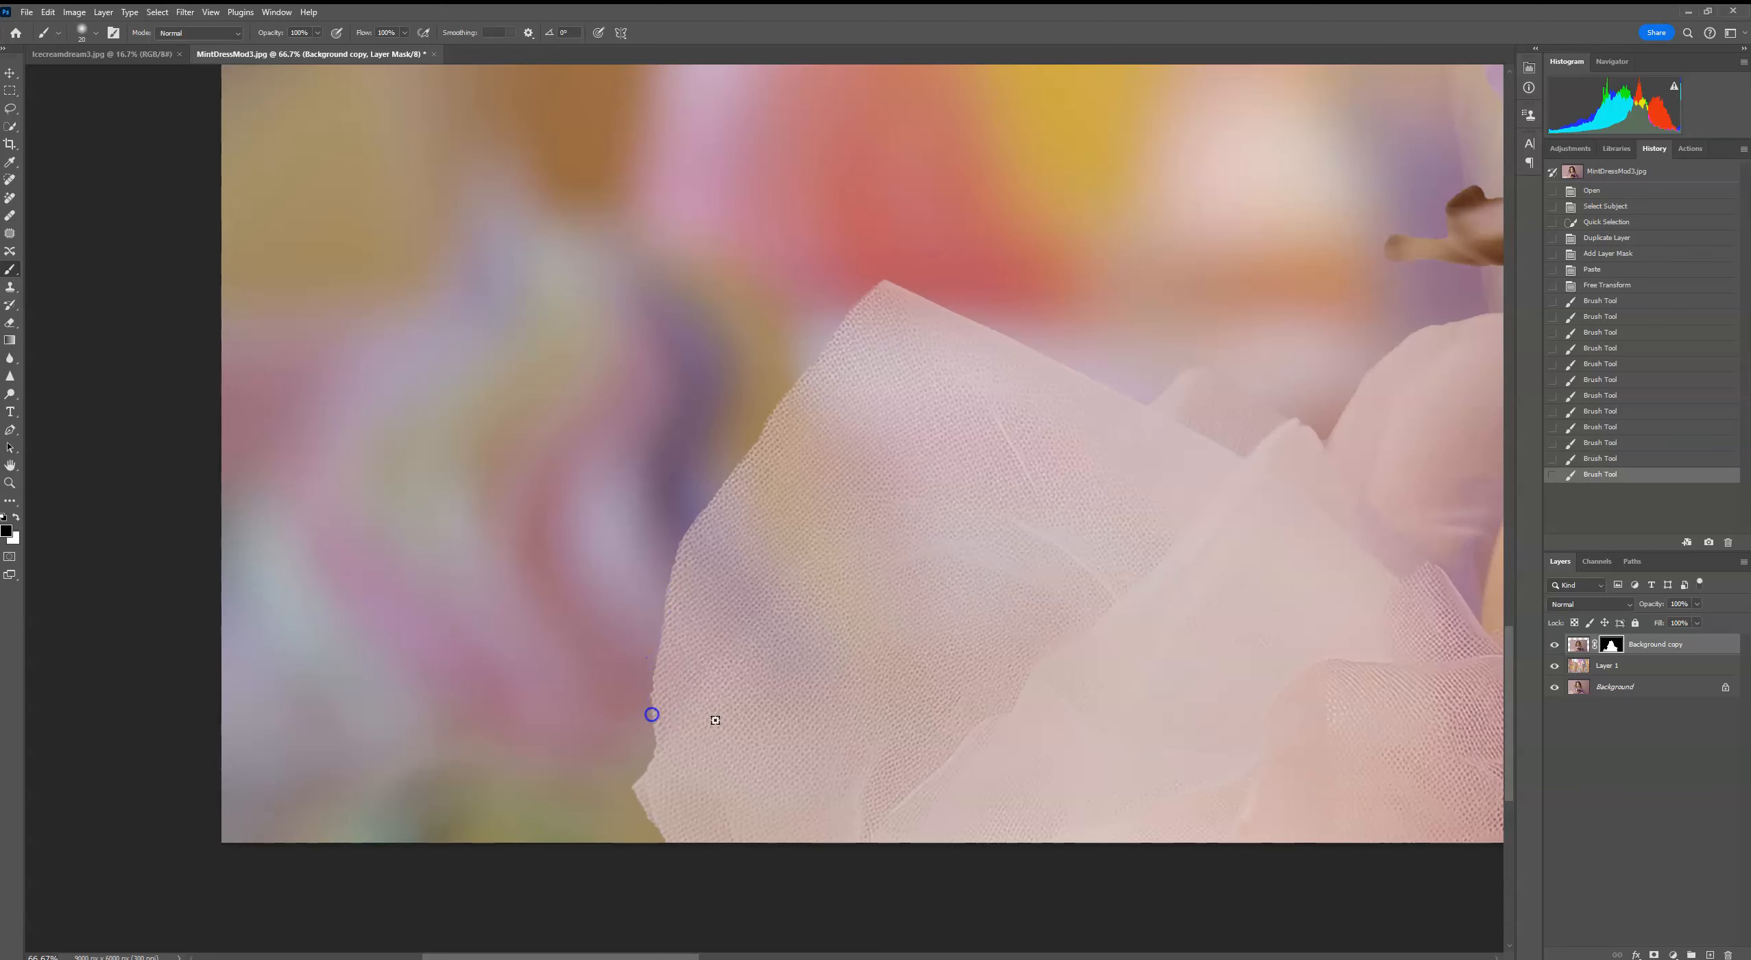
Step: Enlarge the soft black brush and mask out the tip of the brown hair lock beside the girl's left-hand sleeve
{"action": "left_click_drag", "start_coordinate": [1246, 512], "coordinate": [704, 727]}
{"action": "left_click_drag", "start_coordinate": [1002, 556], "coordinate": [770, 652]}
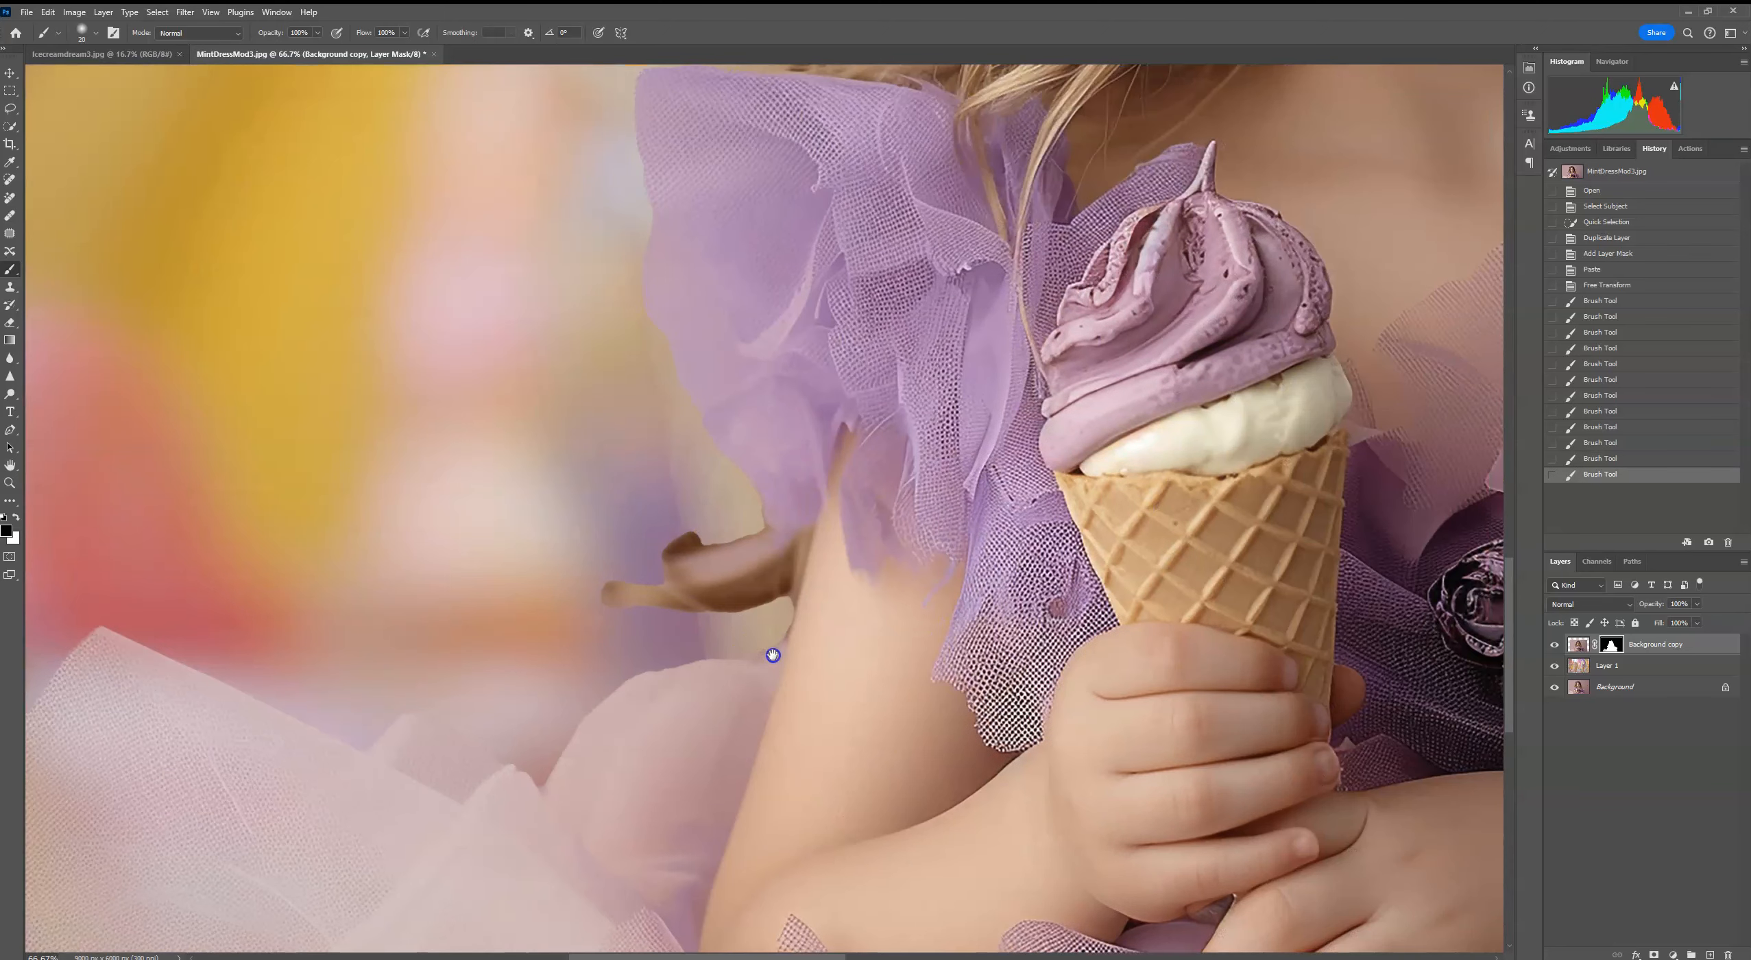
{"action": "left_click", "coordinate": [83, 31]}
{"action": "left_click_drag", "start_coordinate": [105, 71], "coordinate": [118, 72]}
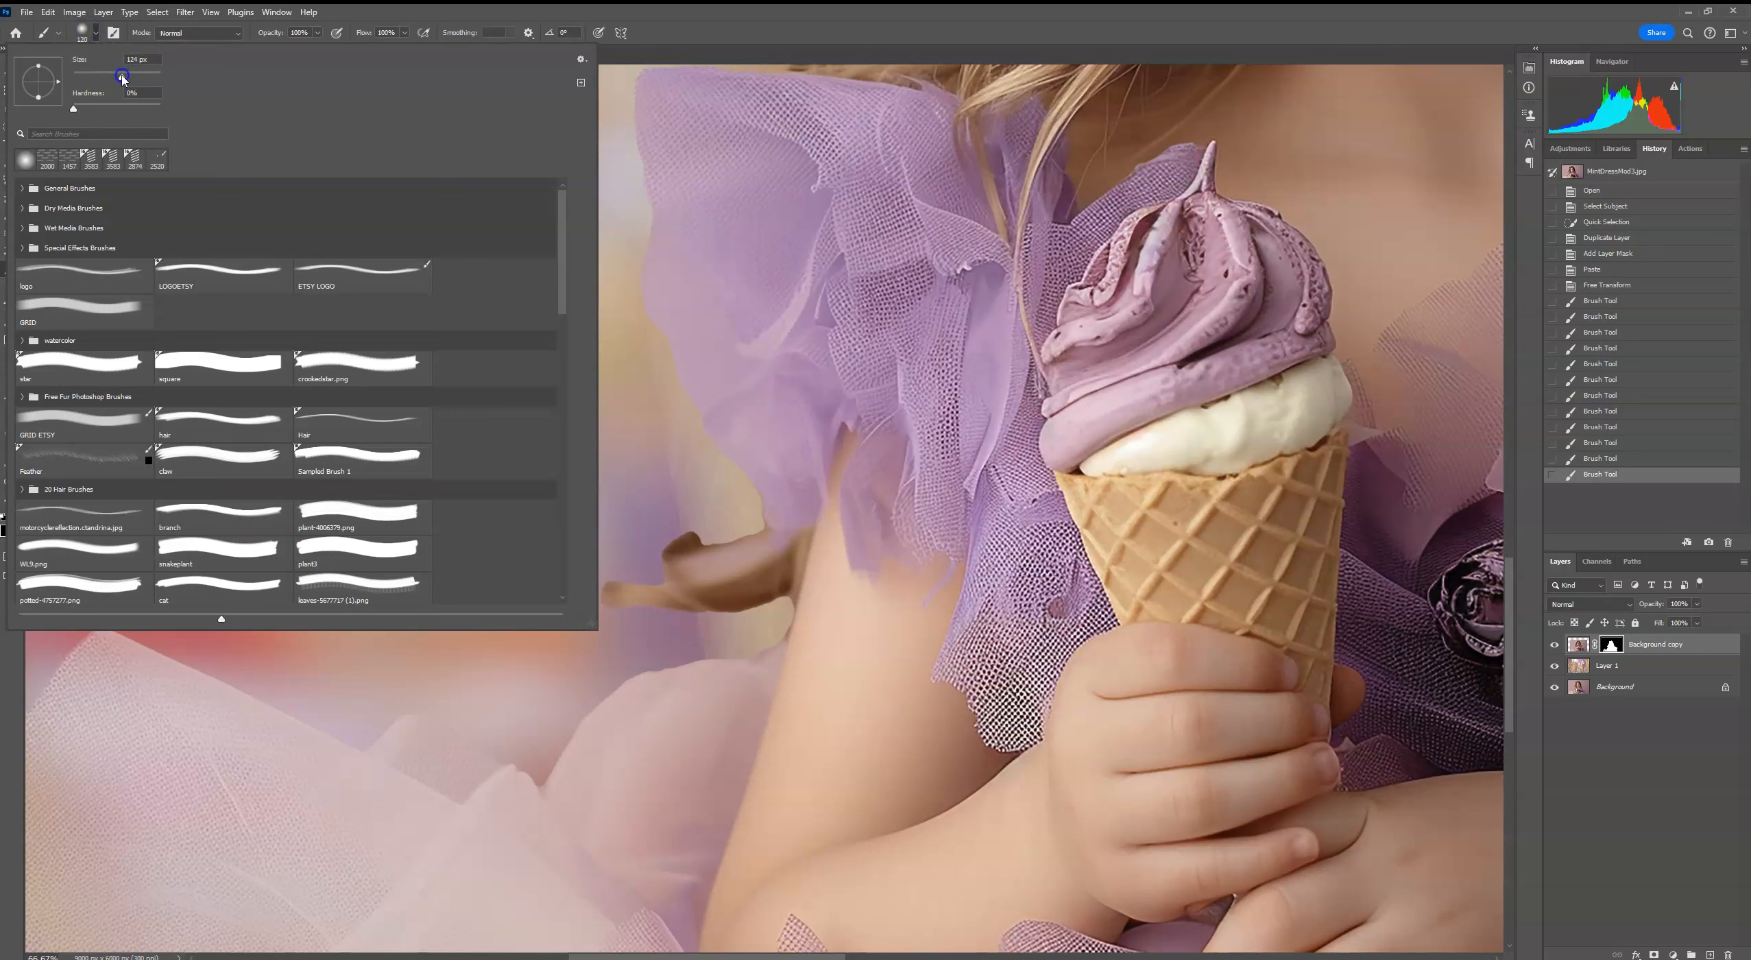
{"action": "left_click", "coordinate": [318, 33]}
{"action": "mouse_move", "coordinate": [301, 50]}
{"action": "left_mouse_down"}
{"action": "mouse_move", "coordinate": [606, 606]}
{"action": "mouse_move", "coordinate": [336, 71]}
{"action": "mouse_move", "coordinate": [297, 51]}
{"action": "mouse_move", "coordinate": [585, 622]}
{"action": "mouse_move", "coordinate": [642, 637]}
{"action": "left_mouse_up"}
{"action": "left_click", "coordinate": [596, 621]}
{"action": "left_click", "coordinate": [613, 620]}
{"action": "mouse_move", "coordinate": [595, 565]}
{"action": "left_mouse_down"}
{"action": "mouse_move", "coordinate": [609, 570]}
{"action": "mouse_move", "coordinate": [607, 549]}
{"action": "left_mouse_up"}
Step: Mask out the leftover background around the shortened hair lock and below the purple sleeve with a 67 px soft brush
{"action": "left_click", "coordinate": [96, 35]}
{"action": "left_click_drag", "start_coordinate": [113, 77], "coordinate": [106, 77]}
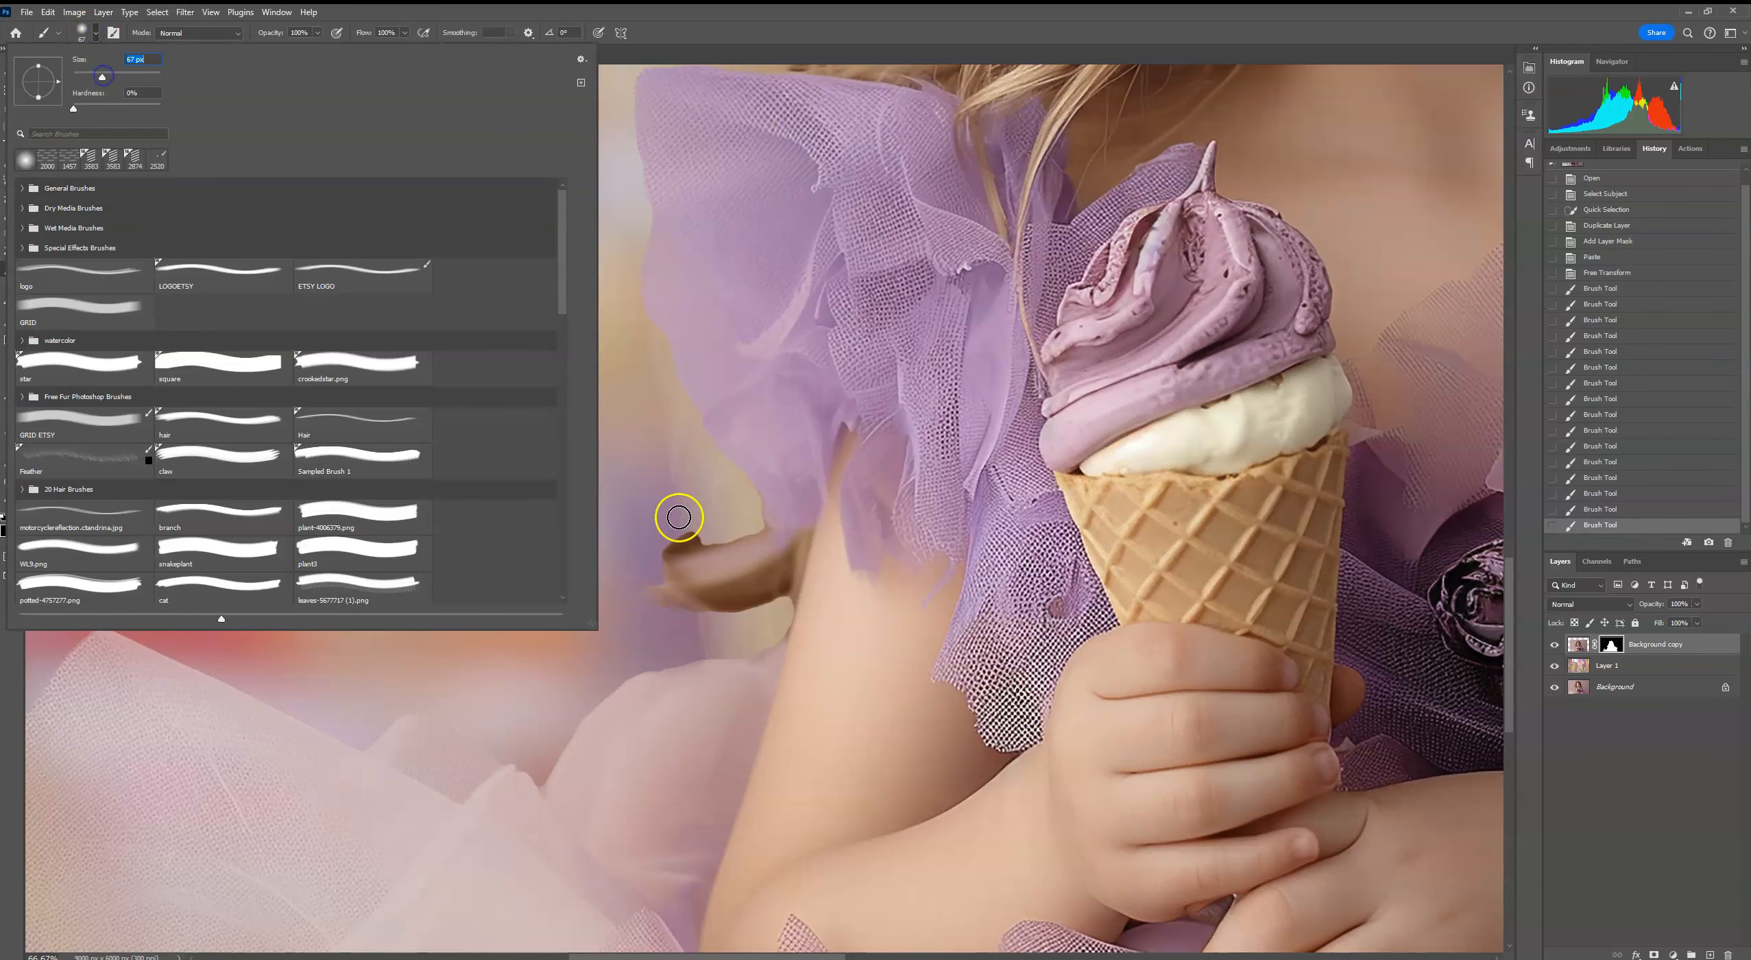
{"action": "left_click_drag", "start_coordinate": [676, 517], "coordinate": [654, 570]}
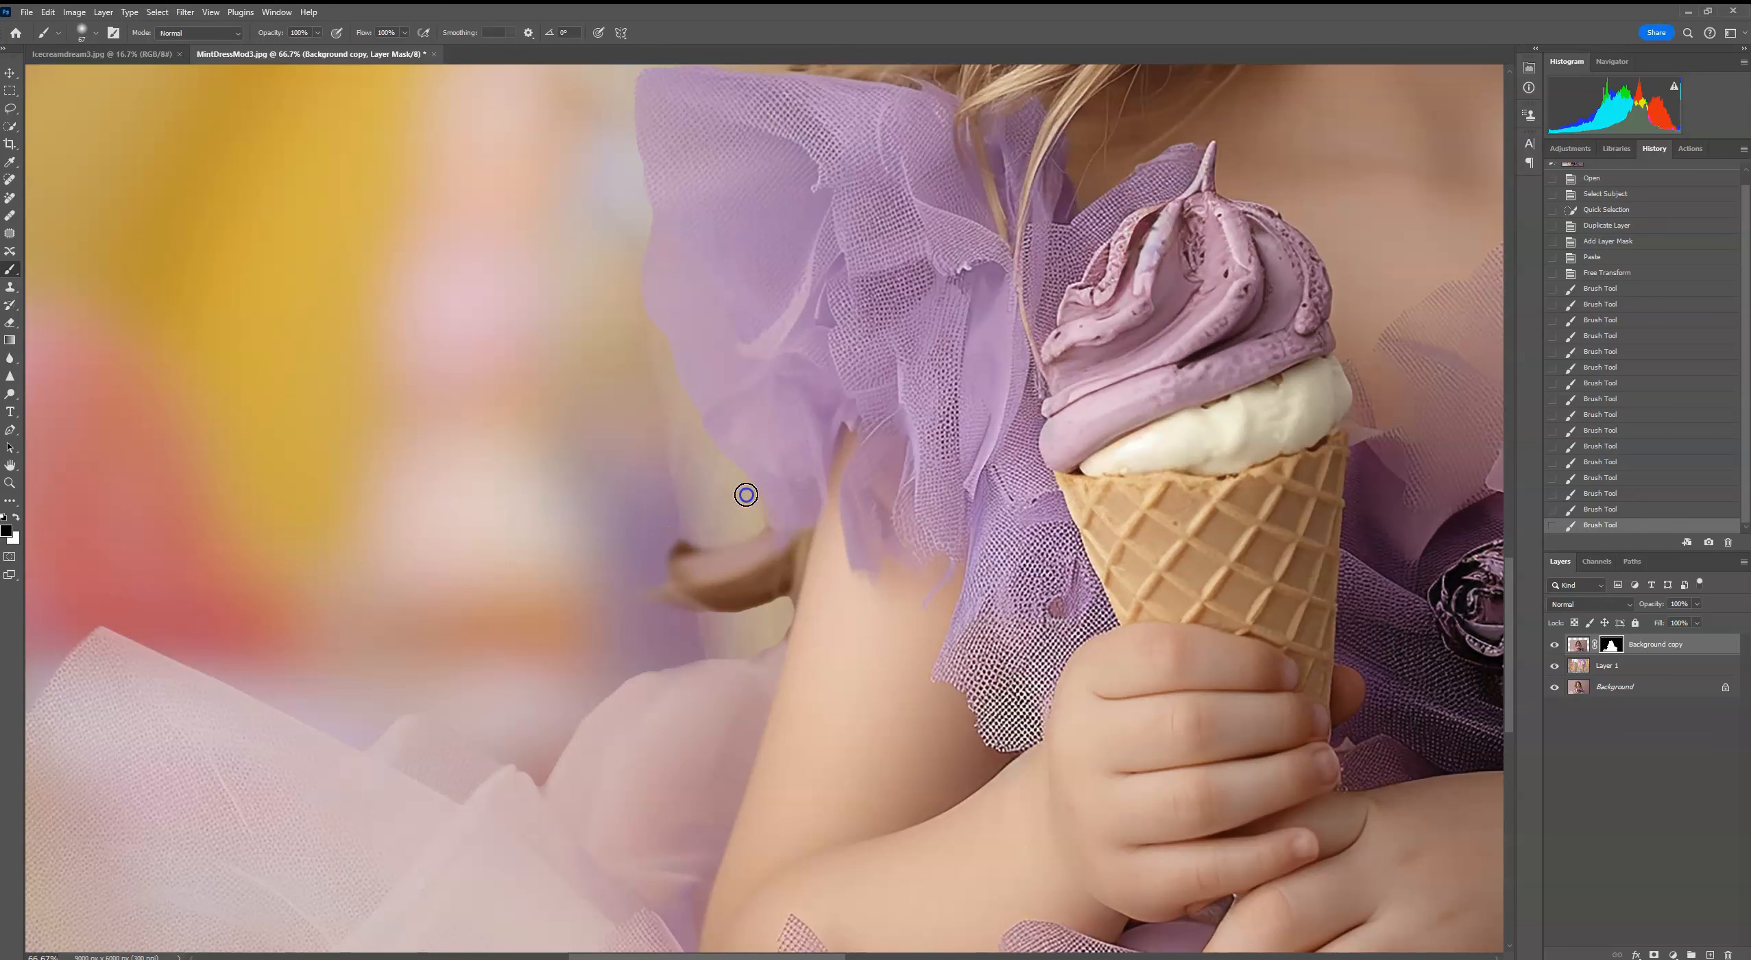
{"action": "left_click_drag", "start_coordinate": [756, 507], "coordinate": [742, 535]}
{"action": "mouse_move", "coordinate": [776, 609]}
{"action": "left_mouse_down"}
{"action": "mouse_move", "coordinate": [677, 621]}
{"action": "mouse_move", "coordinate": [763, 611]}
{"action": "left_mouse_up"}
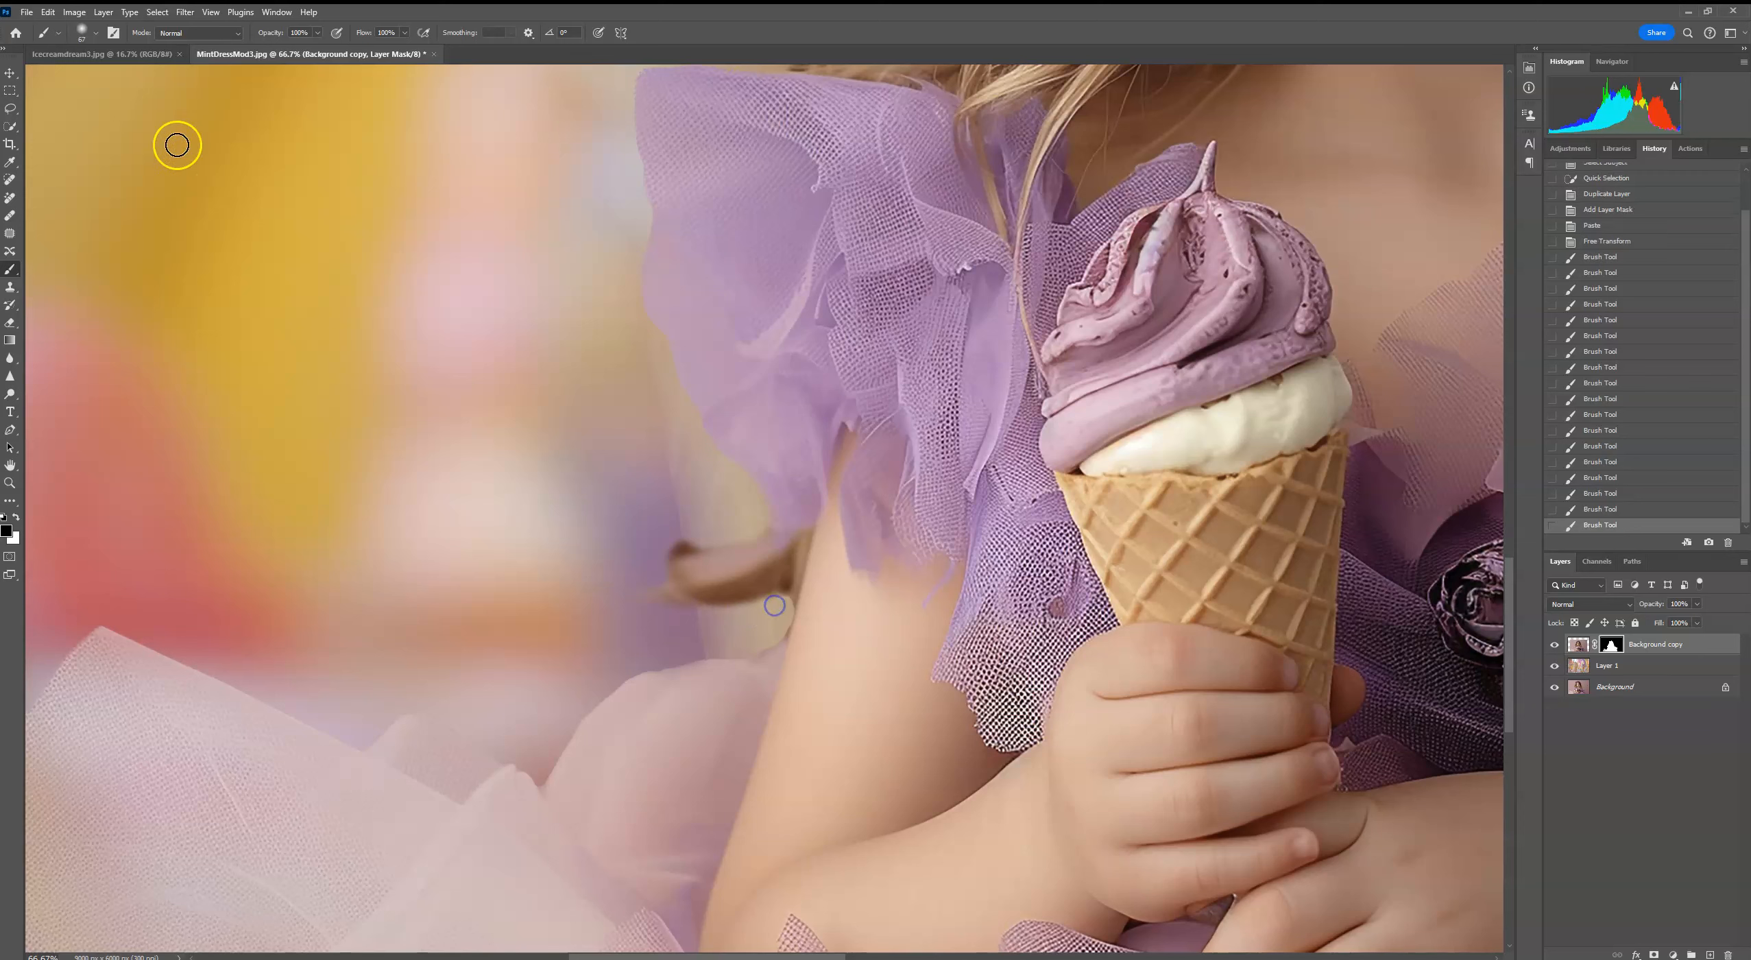
Step: Adjust the brush size and clean the mask between the hair lock, the sleeve's lower edge and the pink tulle
{"action": "left_click", "coordinate": [86, 32]}
{"action": "left_click", "coordinate": [771, 596]}
{"action": "left_click_drag", "start_coordinate": [751, 556], "coordinate": [755, 534]}
{"action": "left_click_drag", "start_coordinate": [842, 375], "coordinate": [822, 478]}
{"action": "mouse_move", "coordinate": [724, 658]}
{"action": "left_mouse_down"}
{"action": "mouse_move", "coordinate": [680, 653]}
{"action": "mouse_move", "coordinate": [649, 584]}
{"action": "mouse_move", "coordinate": [722, 643]}
{"action": "left_mouse_up"}
{"action": "left_click", "coordinate": [85, 32]}
{"action": "left_click_drag", "start_coordinate": [728, 642], "coordinate": [750, 633]}
Step: Lower the brush opacity to 30% and soften the mask along the outer right edge of the girl's hair
{"action": "left_click_drag", "start_coordinate": [780, 340], "coordinate": [515, 651]}
{"action": "left_click_drag", "start_coordinate": [433, 347], "coordinate": [209, 161]}
{"action": "left_click_drag", "start_coordinate": [822, 853], "coordinate": [806, 329]}
{"action": "left_click_drag", "start_coordinate": [904, 672], "coordinate": [909, 922]}
{"action": "left_click_drag", "start_coordinate": [826, 271], "coordinate": [853, 608]}
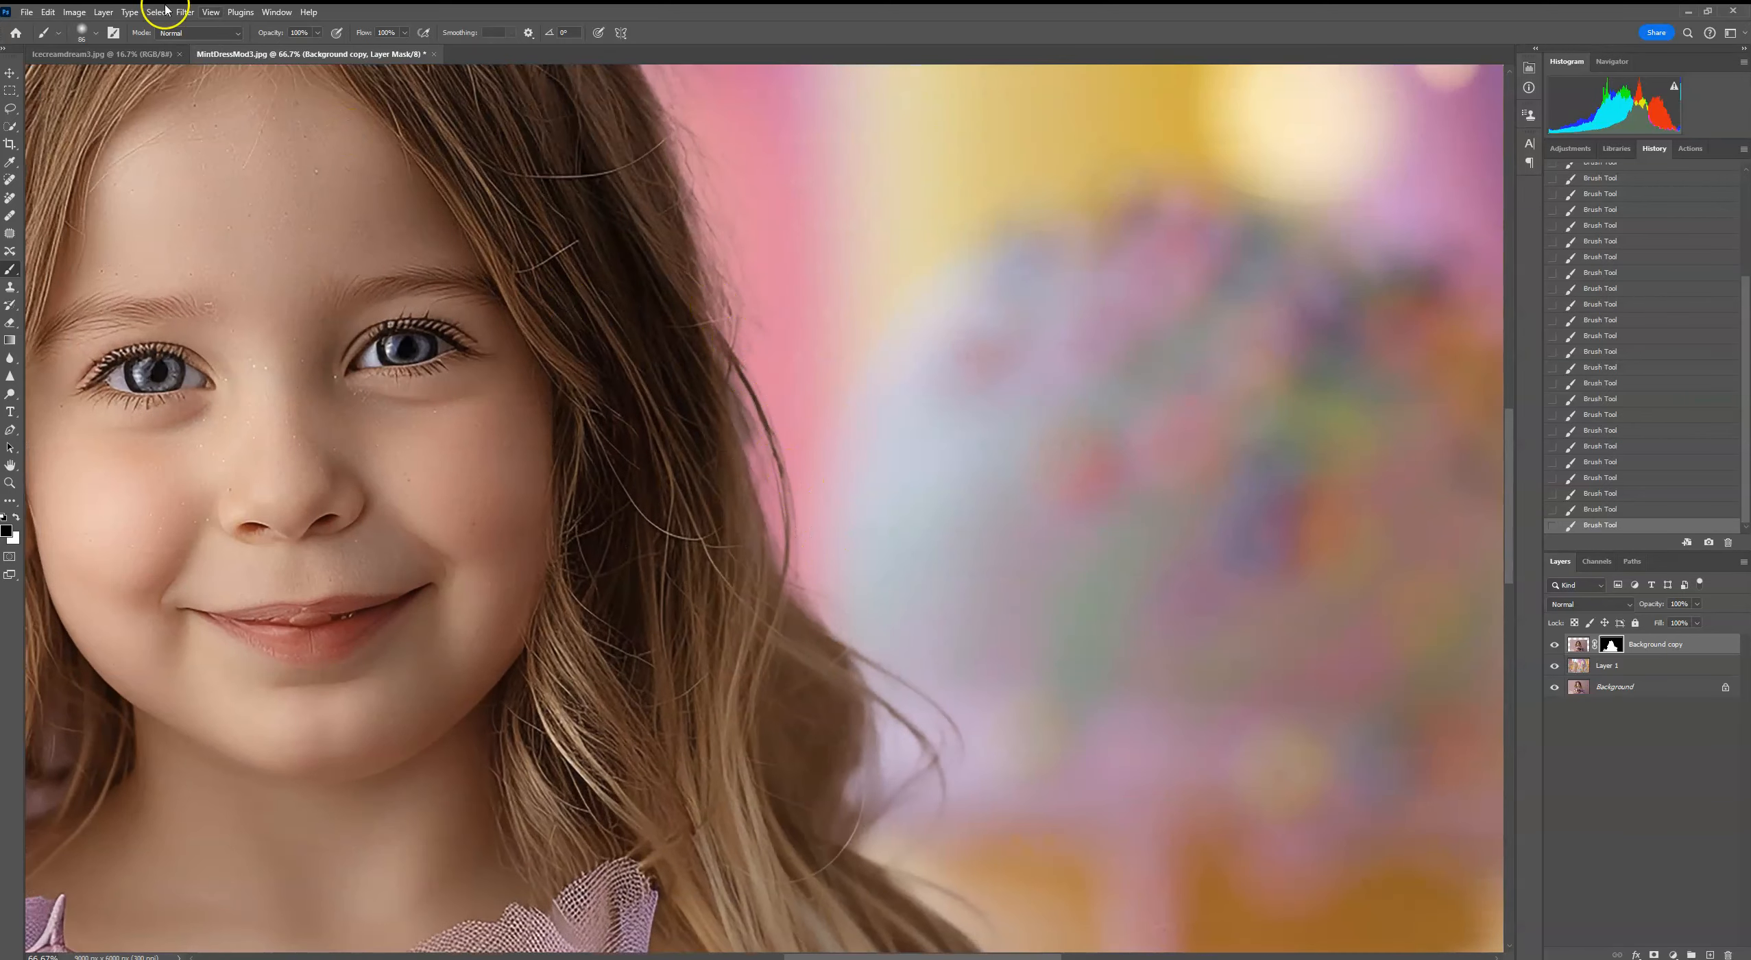
{"action": "left_click", "coordinate": [97, 33]}
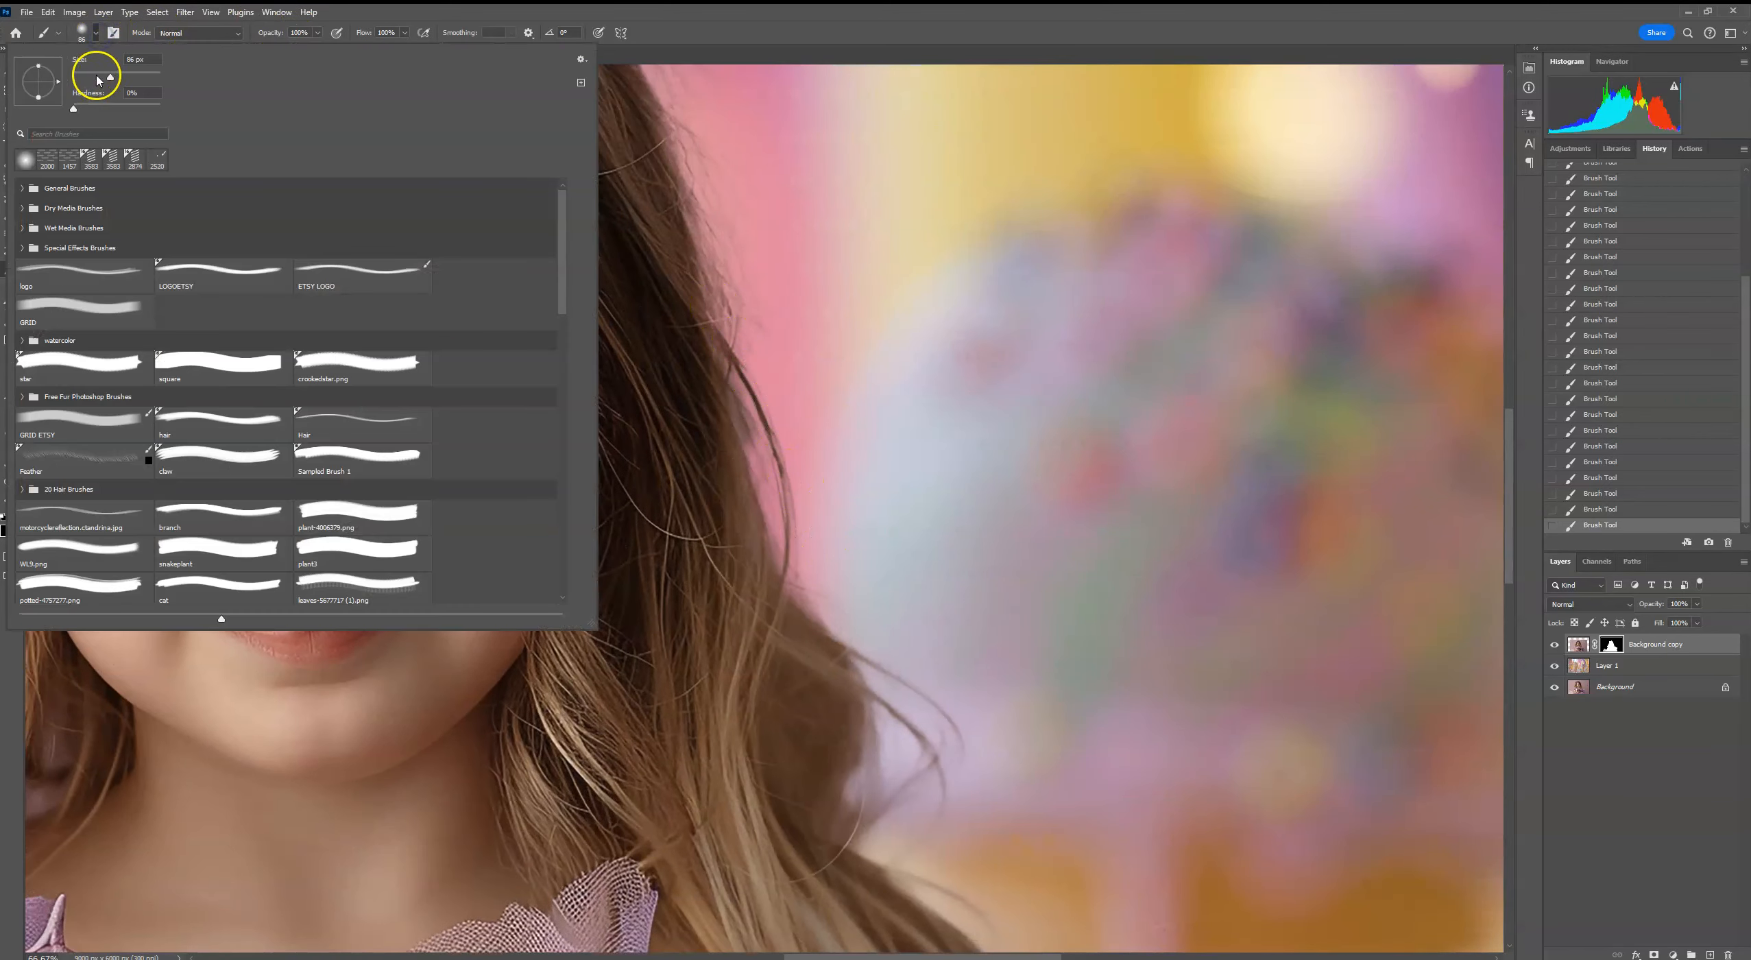
{"action": "left_click", "coordinate": [318, 33]}
{"action": "left_click", "coordinate": [737, 404]}
Step: Mask out the fringe along the purple ruffles' outer right edge with a smaller black brush at 100% opacity
{"action": "left_click_drag", "start_coordinate": [919, 651], "coordinate": [851, 282]}
{"action": "left_click_drag", "start_coordinate": [896, 505], "coordinate": [807, 259]}
{"action": "left_click_drag", "start_coordinate": [1004, 347], "coordinate": [898, 337]}
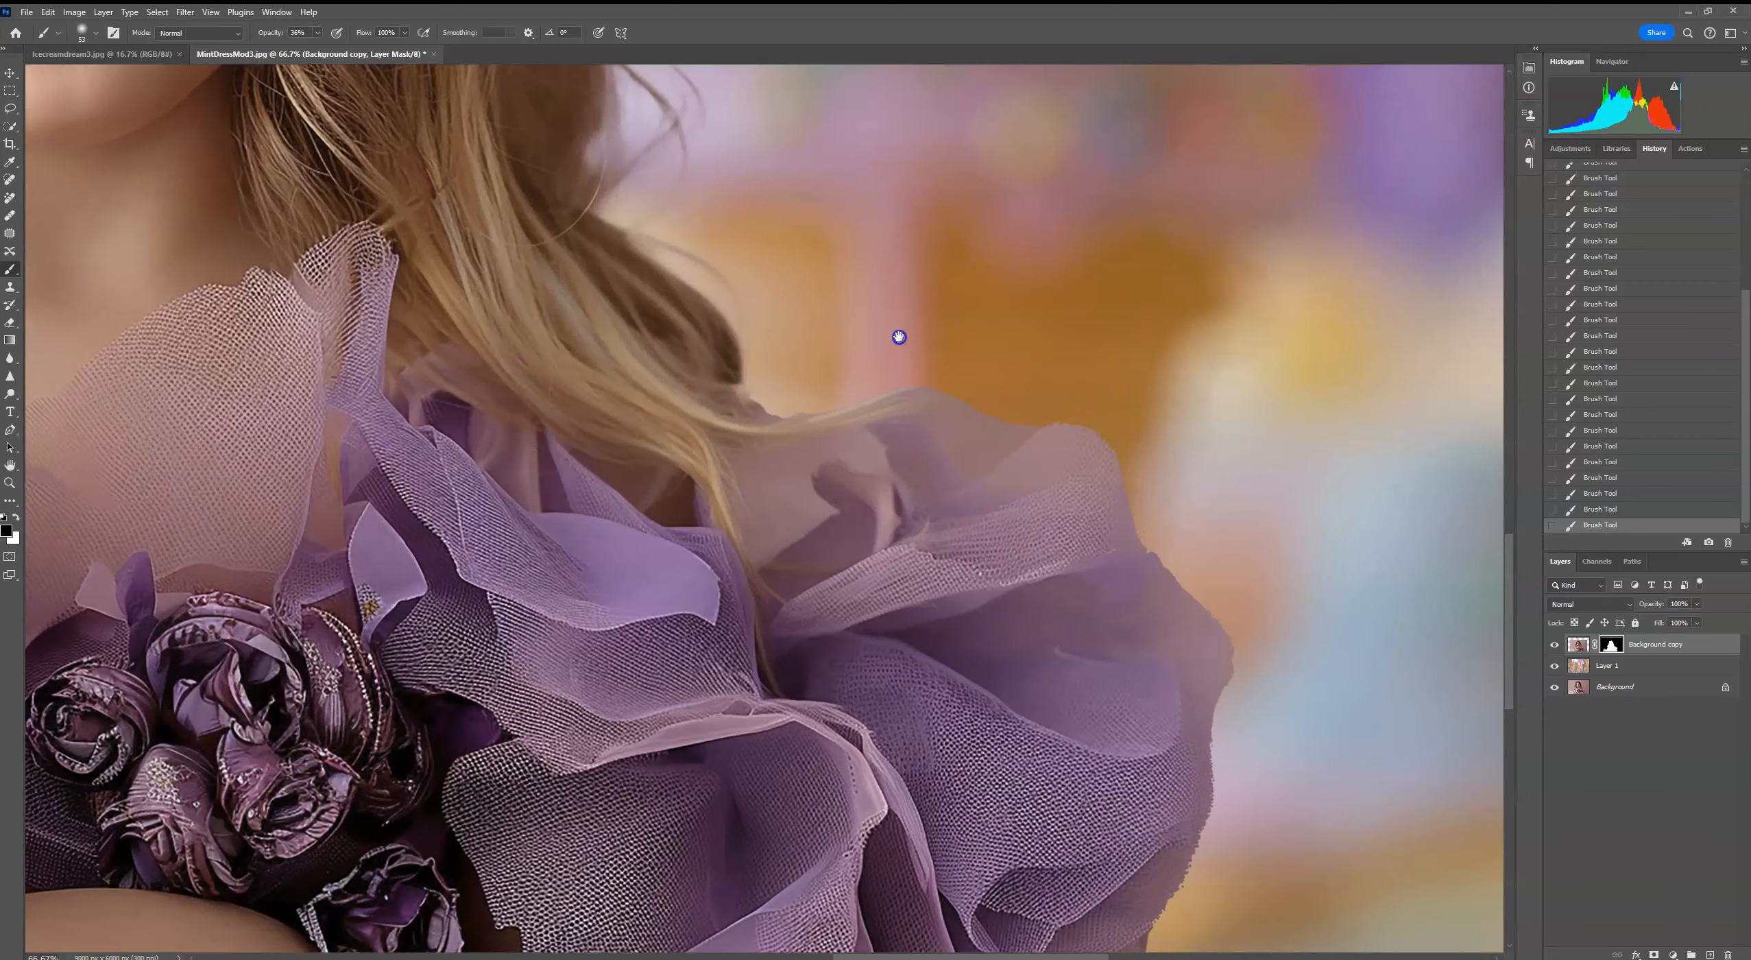
{"action": "left_click", "coordinate": [96, 32]}
{"action": "left_click", "coordinate": [317, 32]}
{"action": "left_click", "coordinate": [866, 296]}
{"action": "left_click_drag", "start_coordinate": [1223, 694], "coordinate": [1182, 358]}
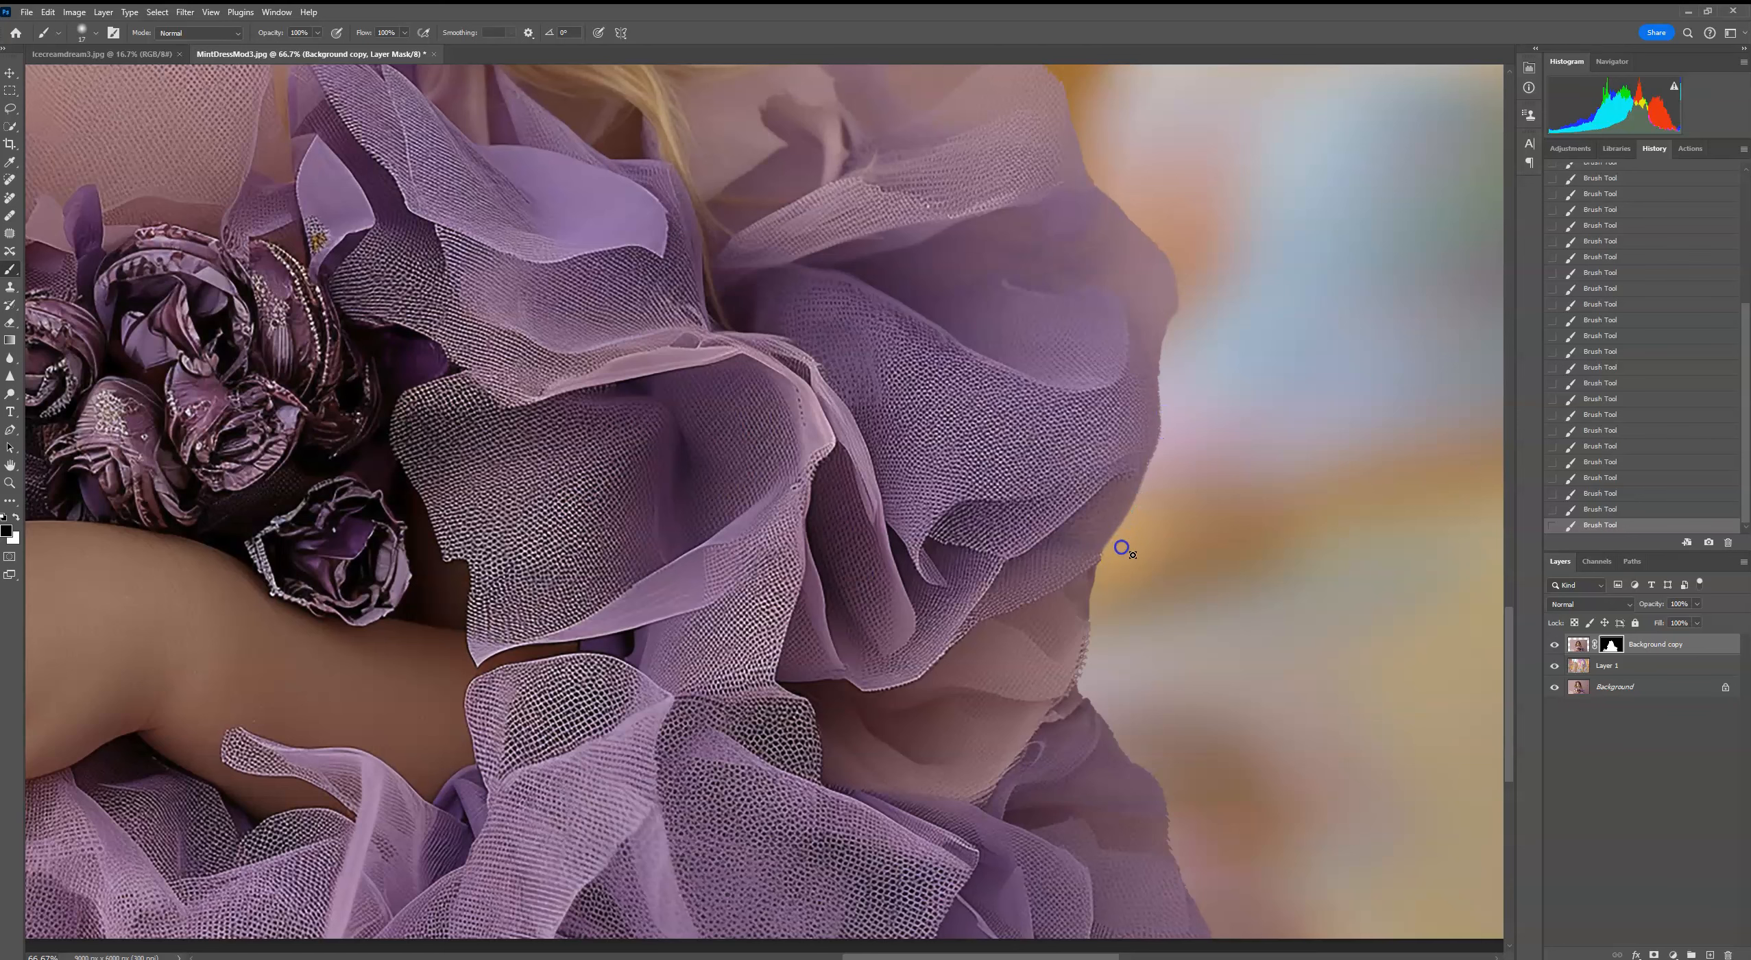
{"action": "left_click_drag", "start_coordinate": [1122, 547], "coordinate": [1099, 328]}
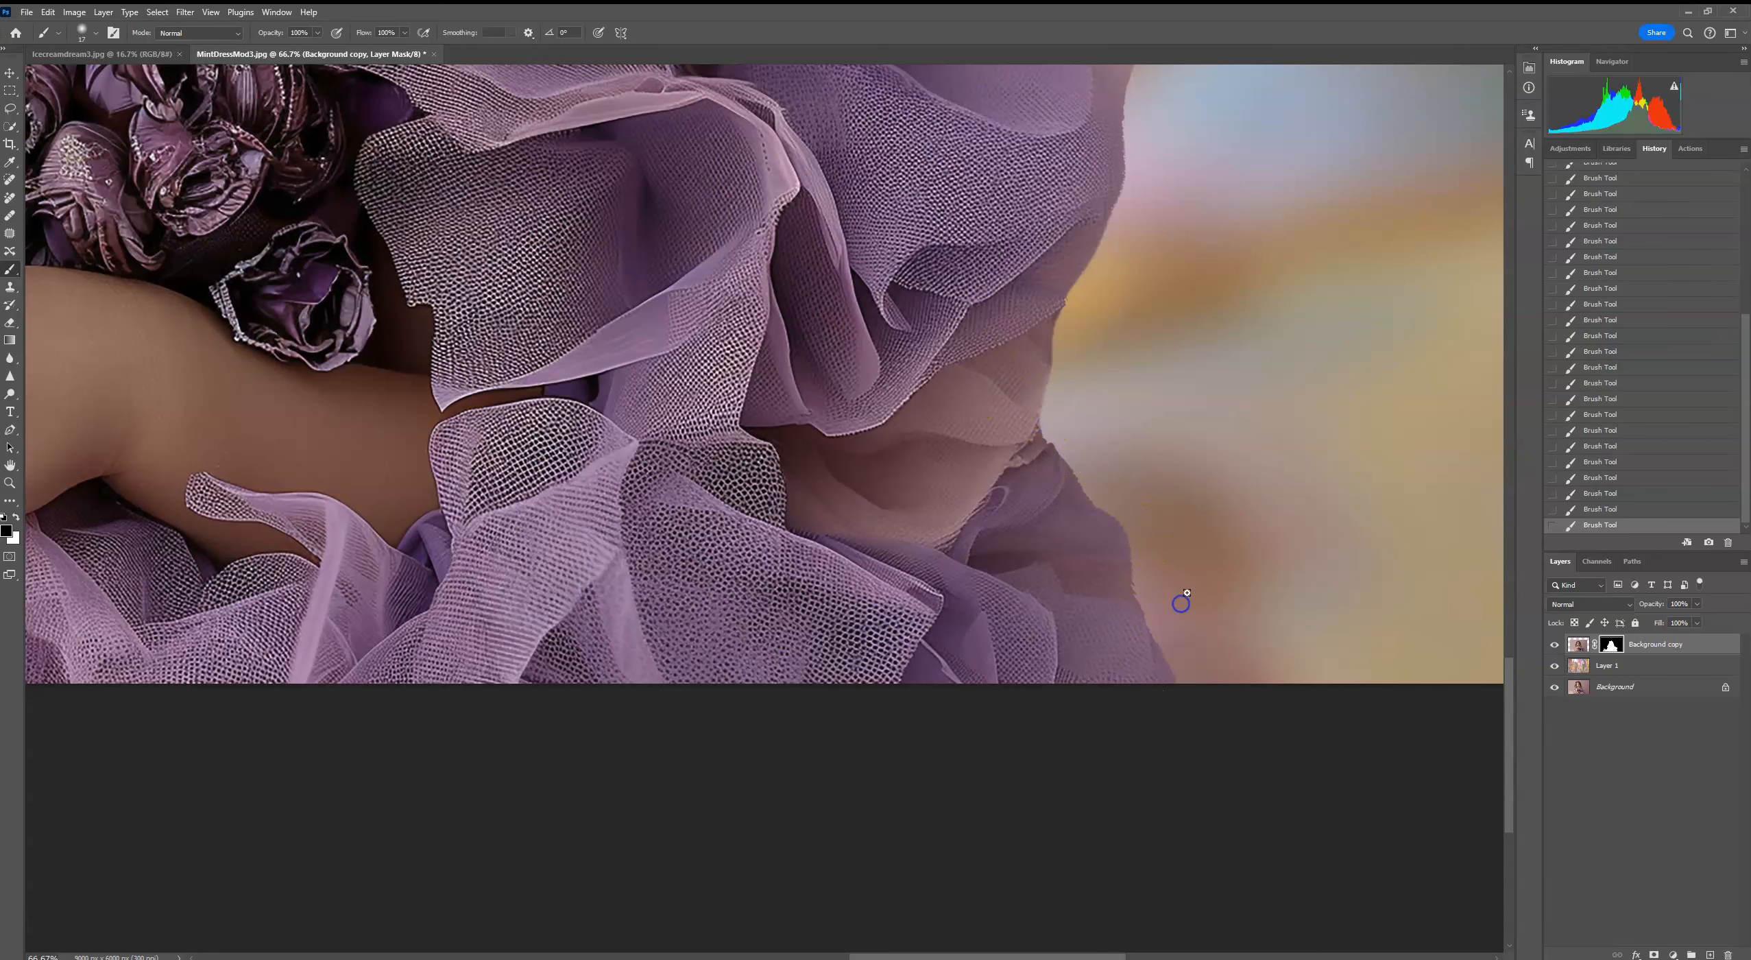
{"action": "key", "text": "ctrl+0"}
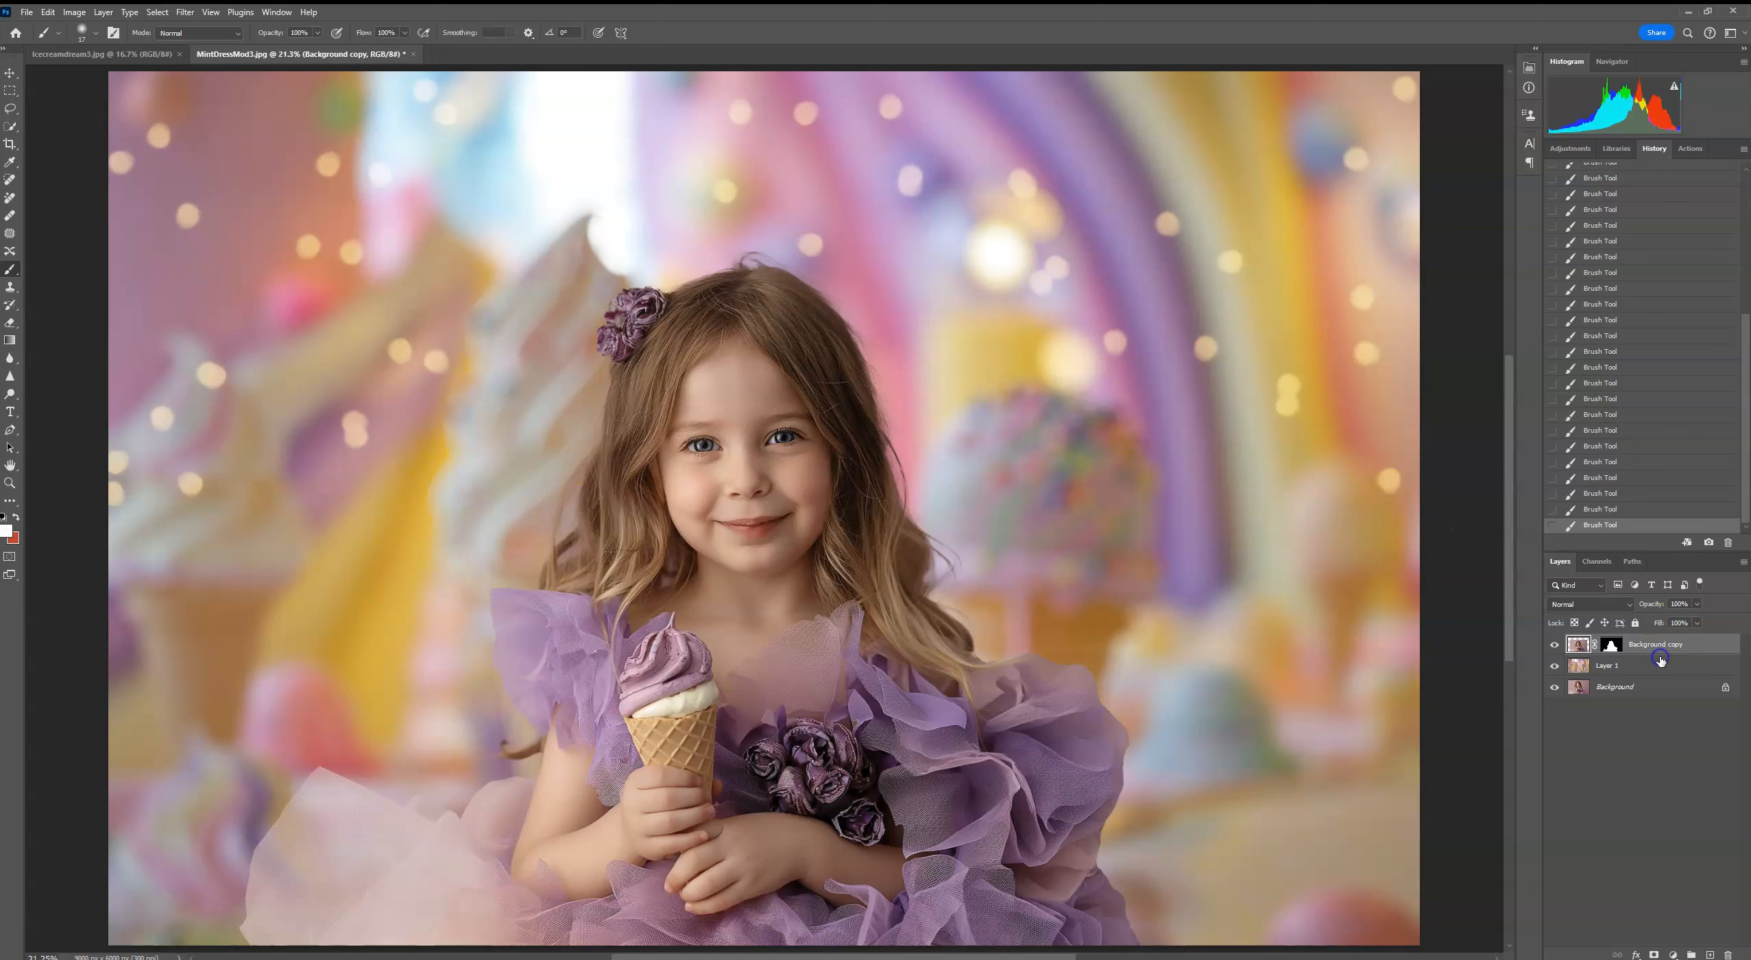
Step: Try flipping the ice cream backdrop on Layer 1 horizontally, and cancel the transform
{"action": "left_click", "coordinate": [1629, 667]}
{"action": "key", "text": "ctrl+t"}
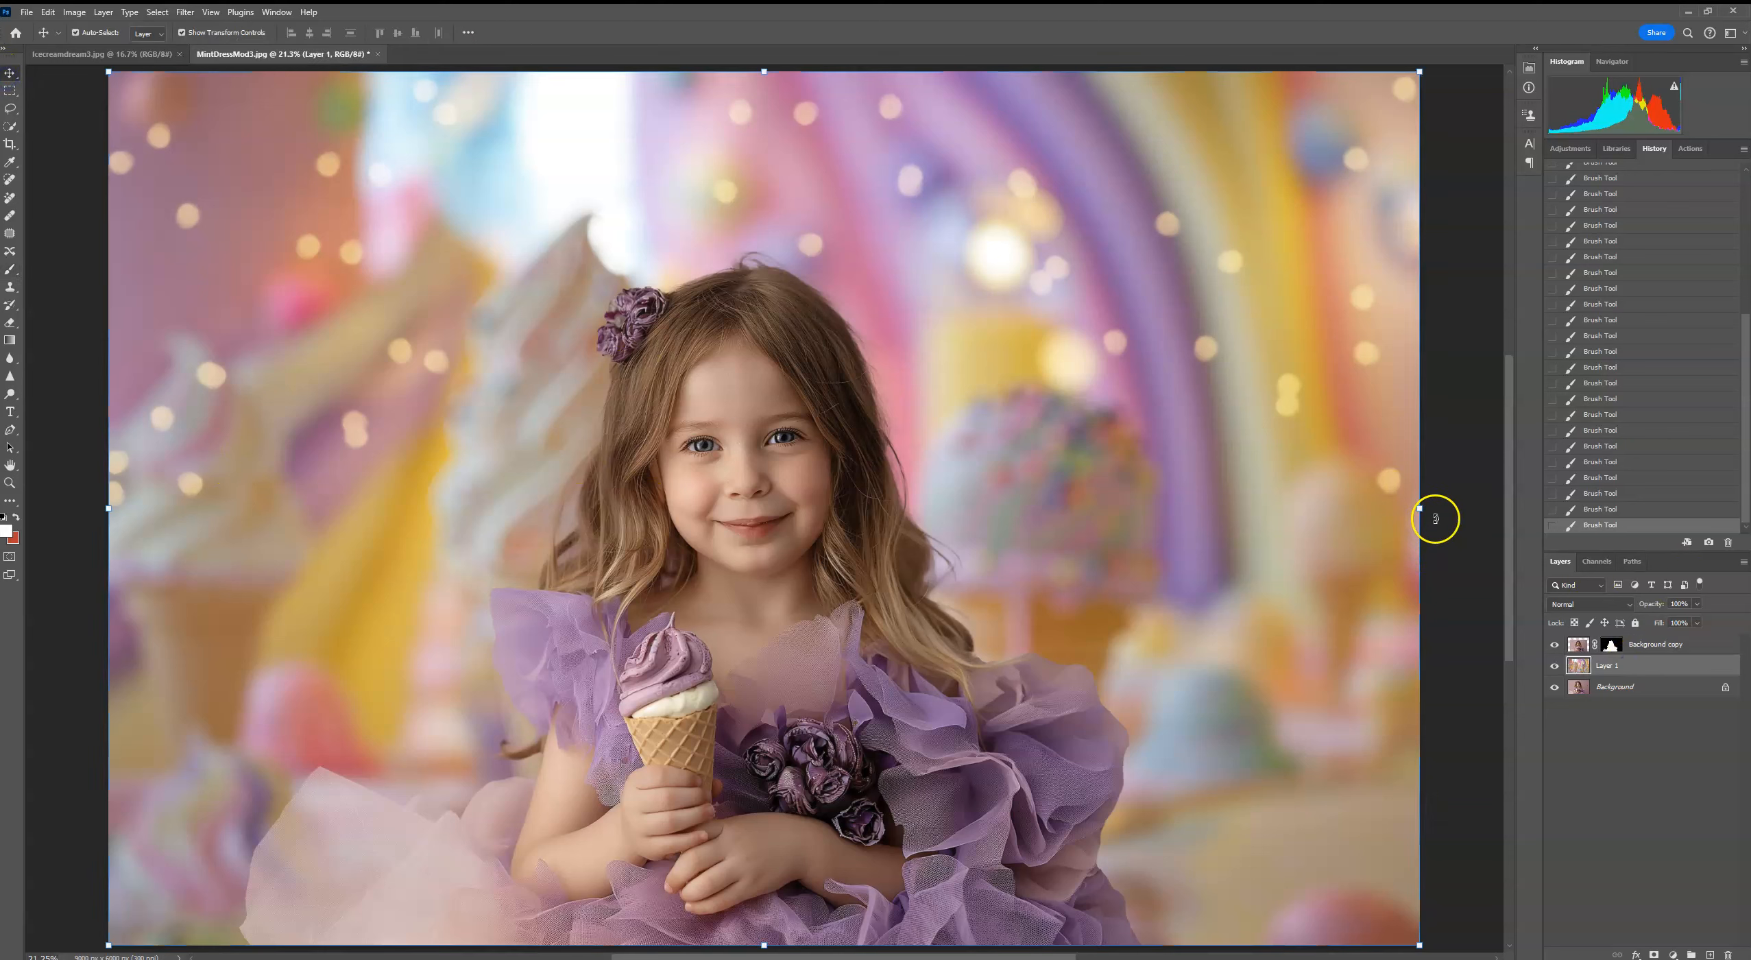
{"action": "right_click", "coordinate": [1292, 521]}
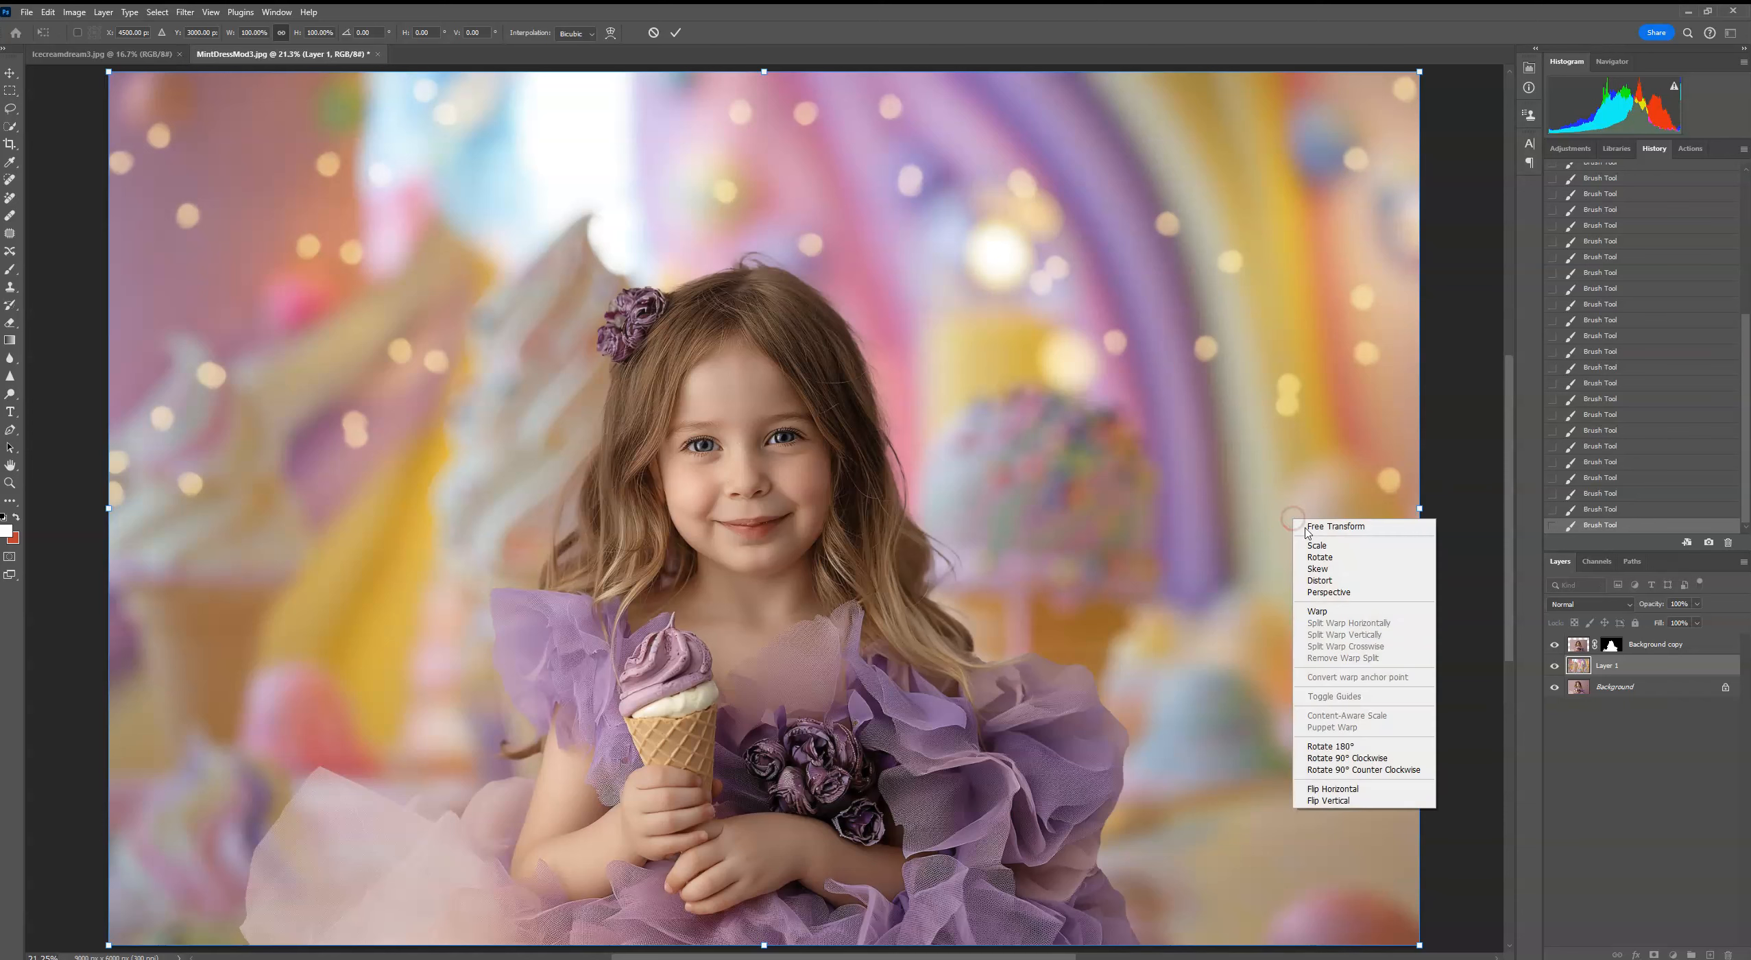
{"action": "left_click", "coordinate": [1349, 790]}
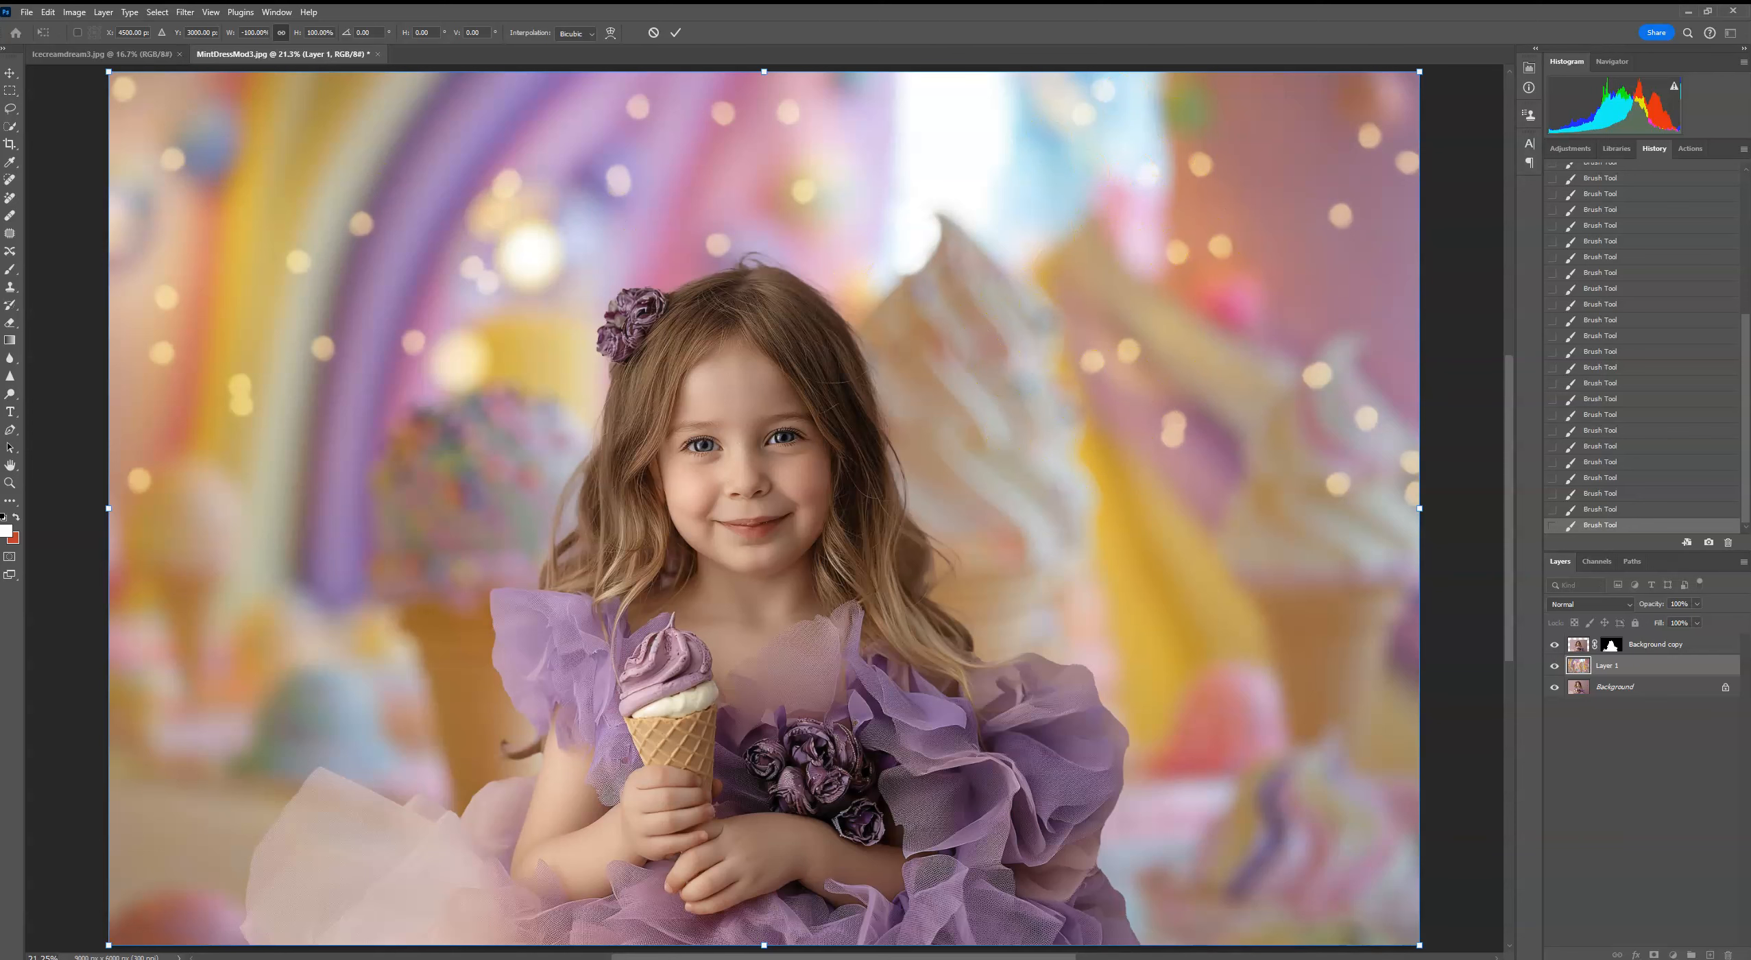
{"action": "left_click", "coordinate": [653, 33]}
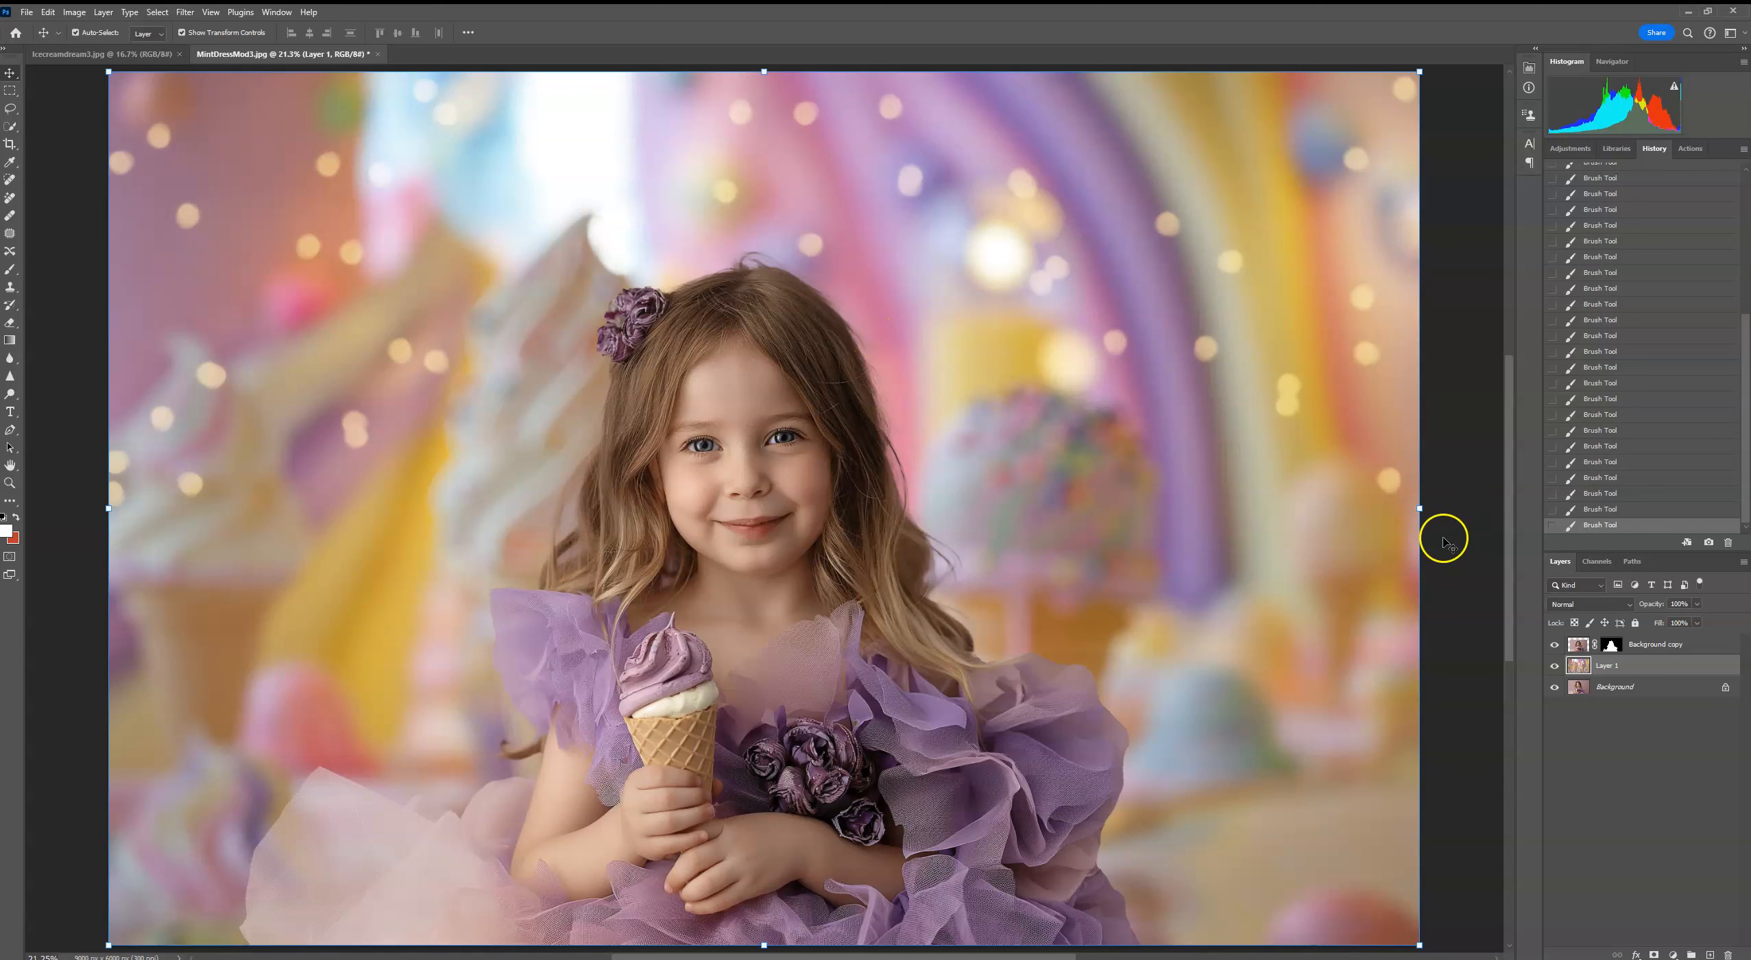
Step: Try brightening the girl with a Curves adjustment clipped to Background copy, and delete that adjustment layer
{"action": "left_click", "coordinate": [1667, 647]}
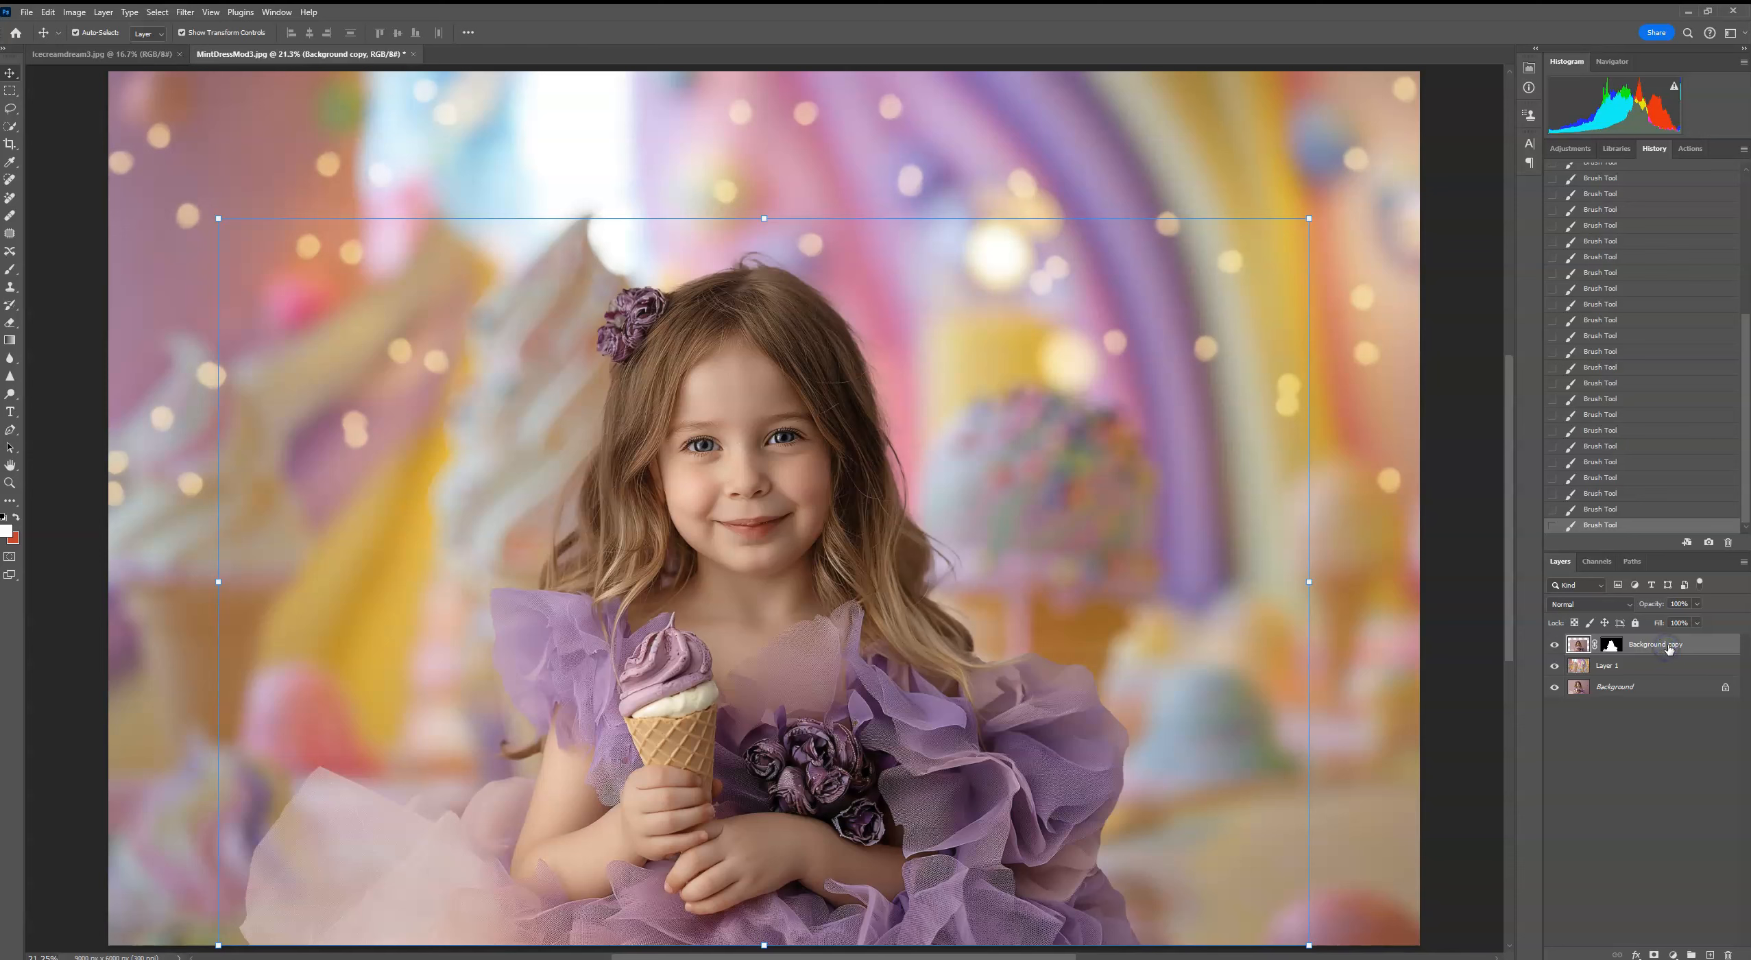
{"action": "left_click", "coordinate": [1571, 148]}
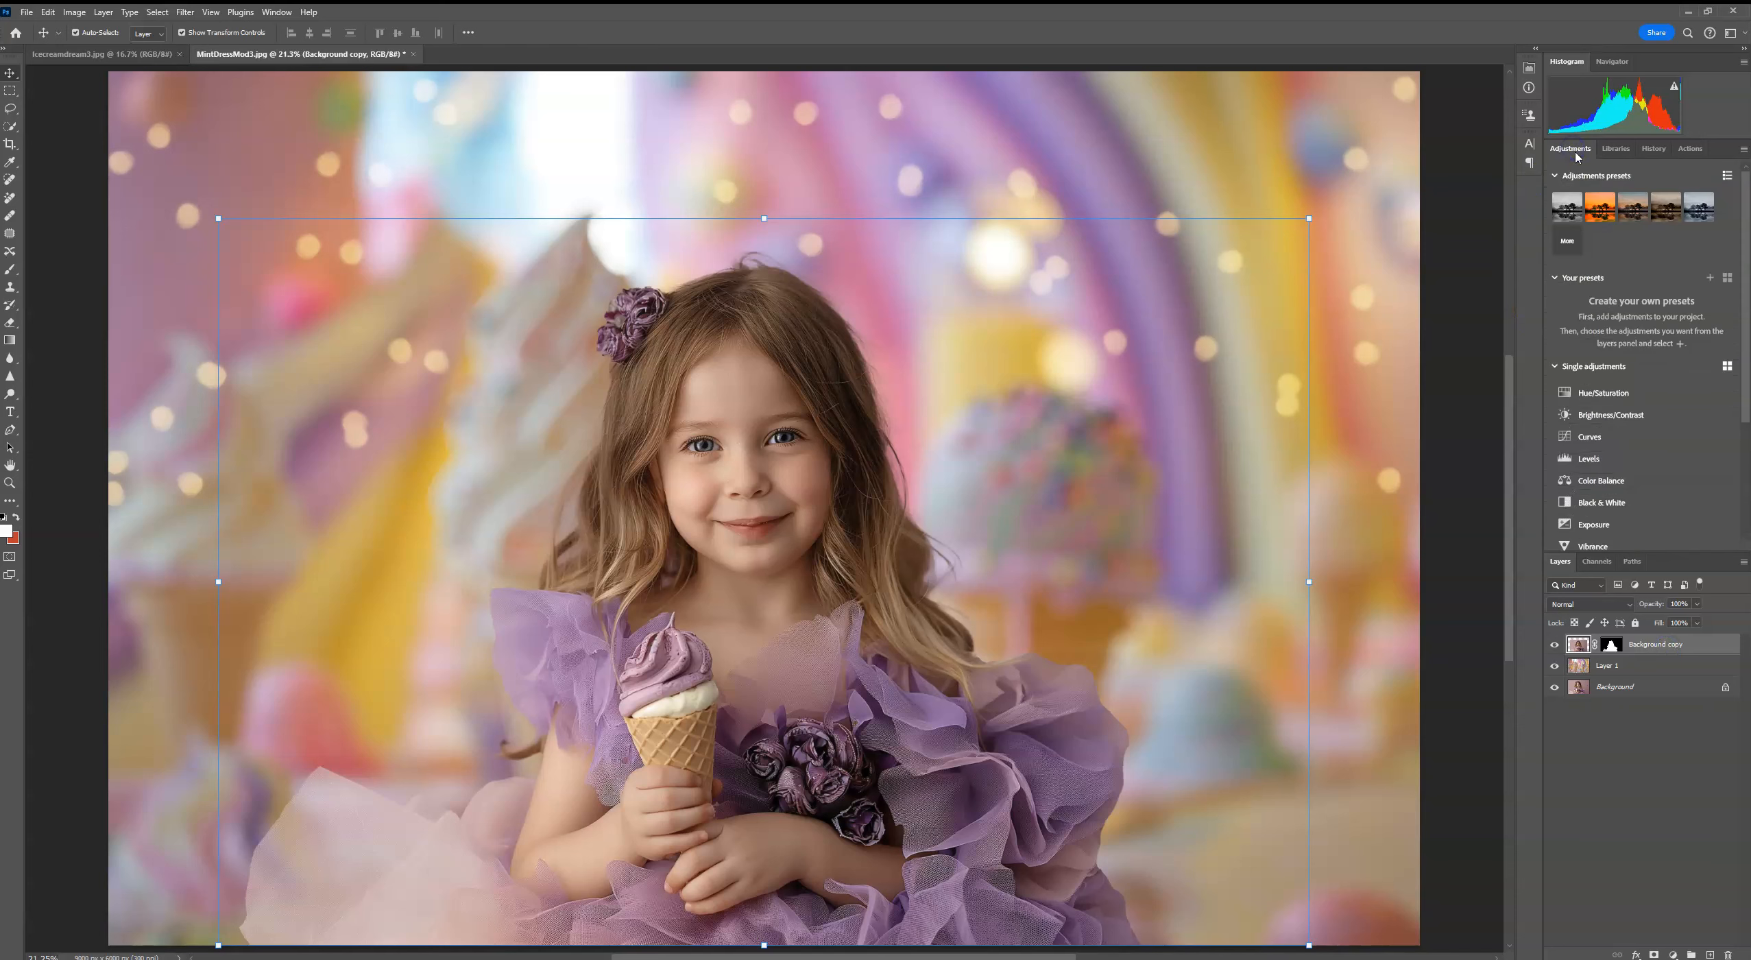
{"action": "left_click", "coordinate": [1589, 437]}
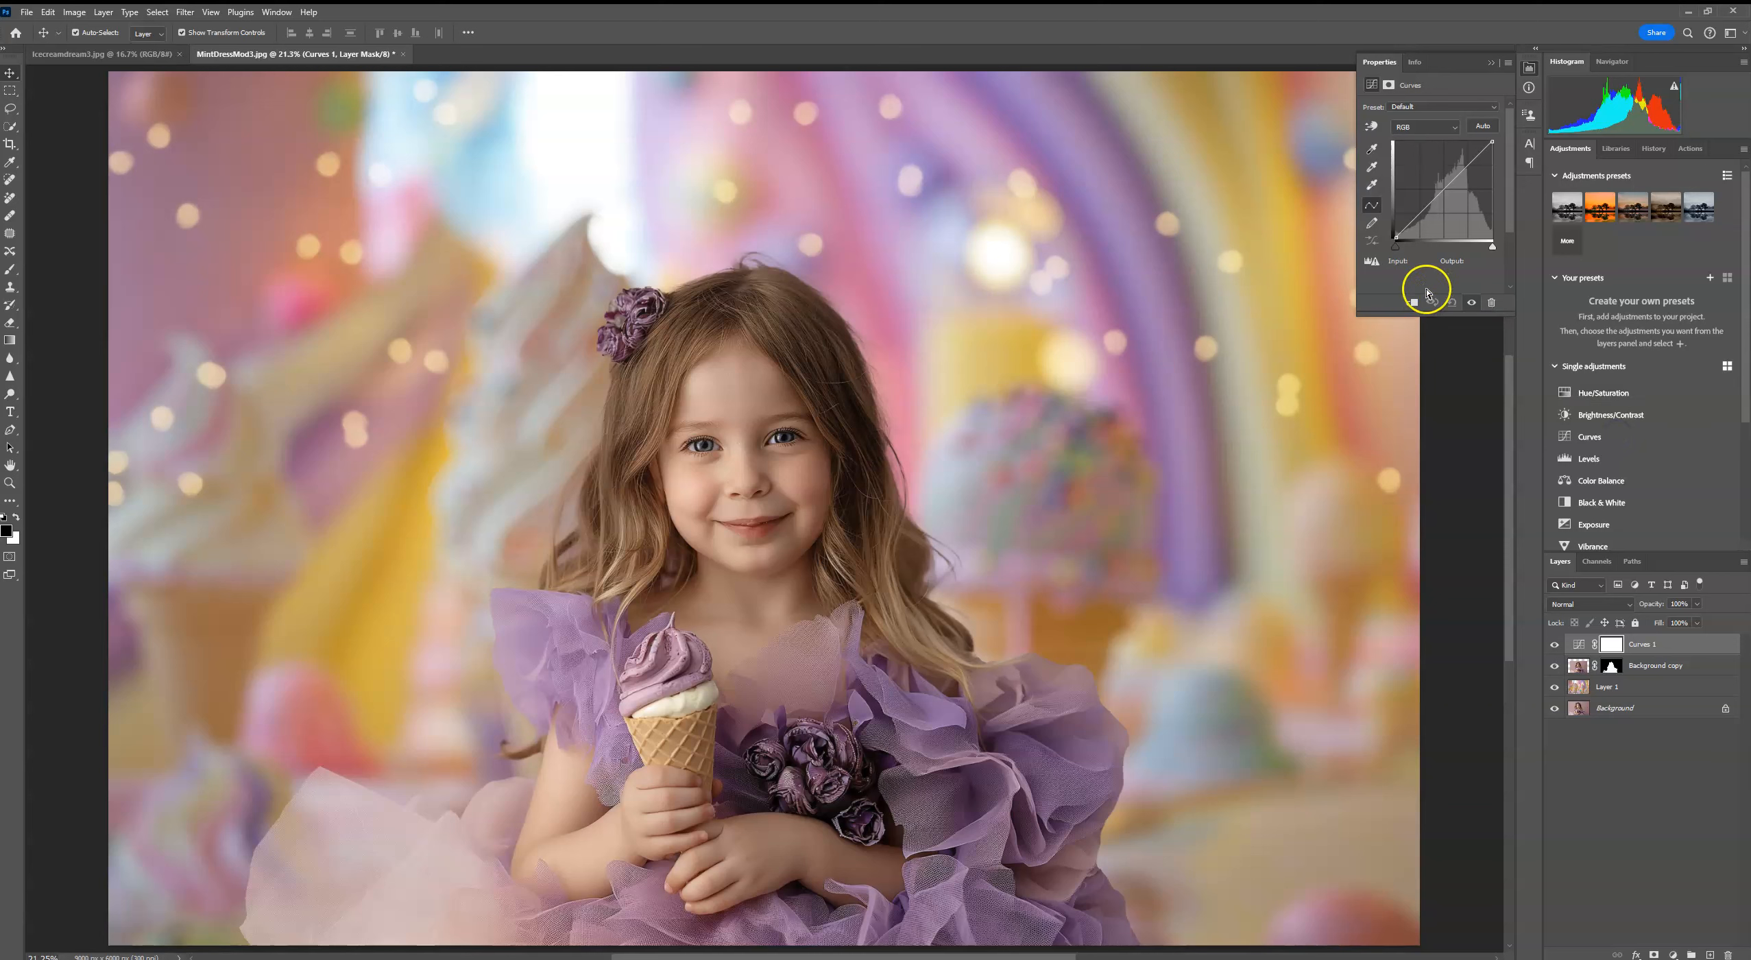
{"action": "left_click", "coordinate": [1413, 302]}
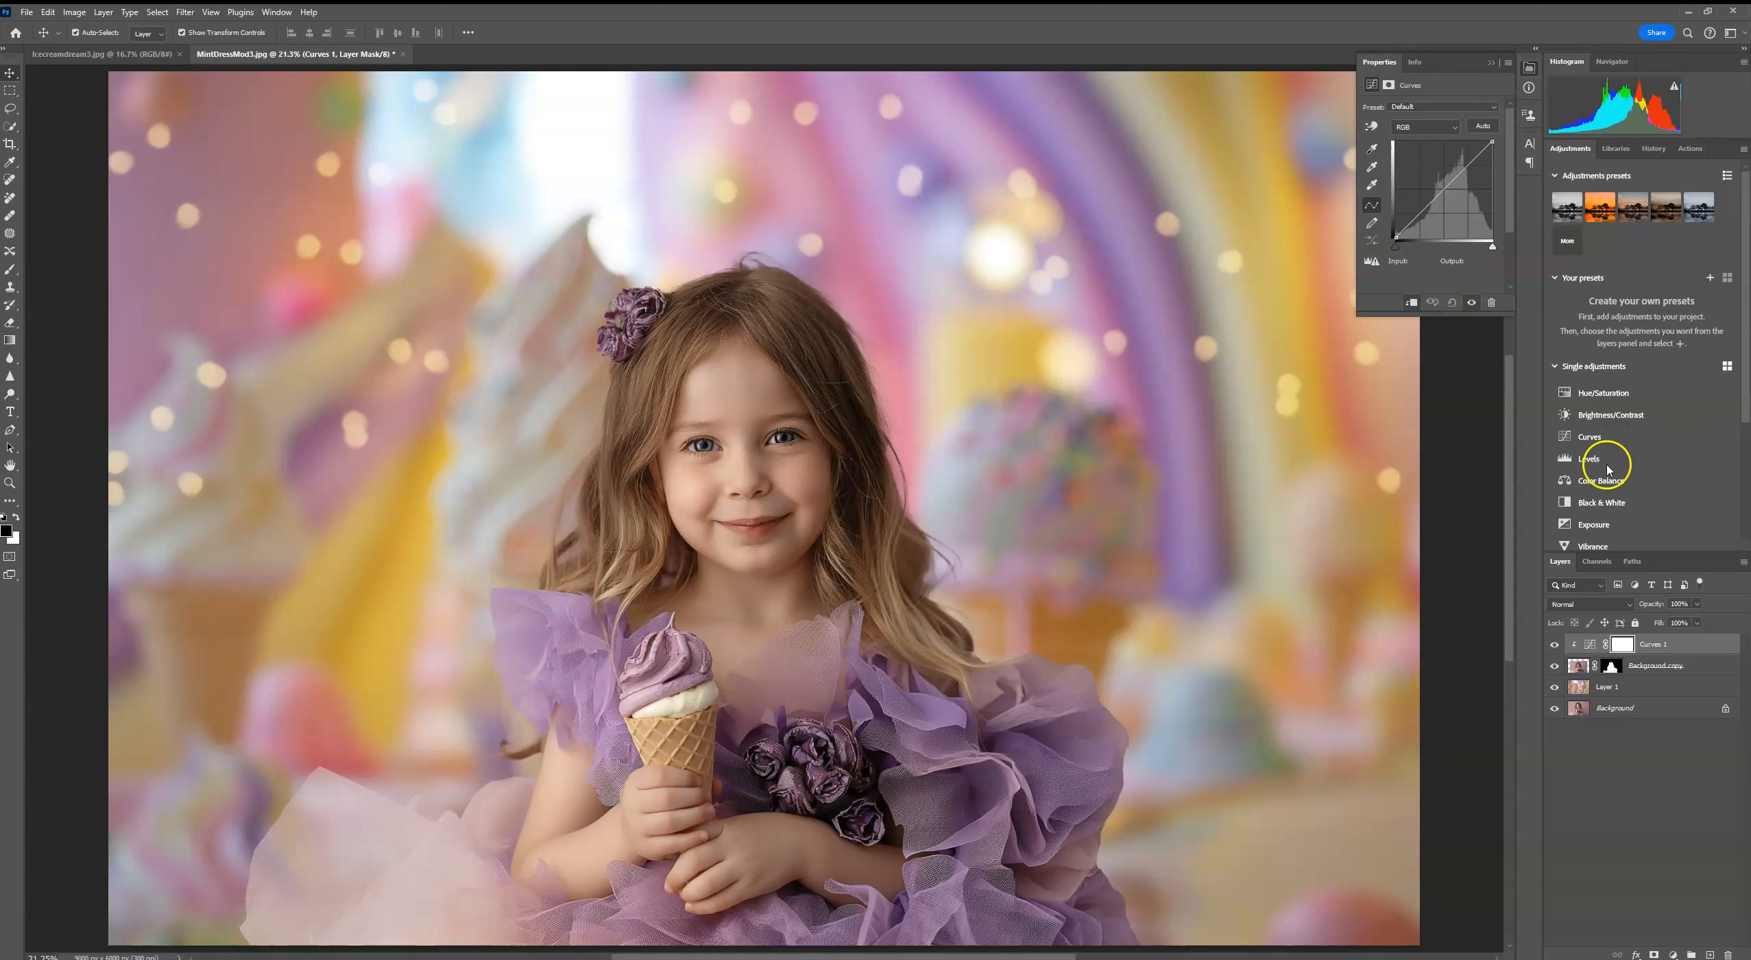
{"action": "left_click_drag", "start_coordinate": [1442, 192], "coordinate": [1436, 184]}
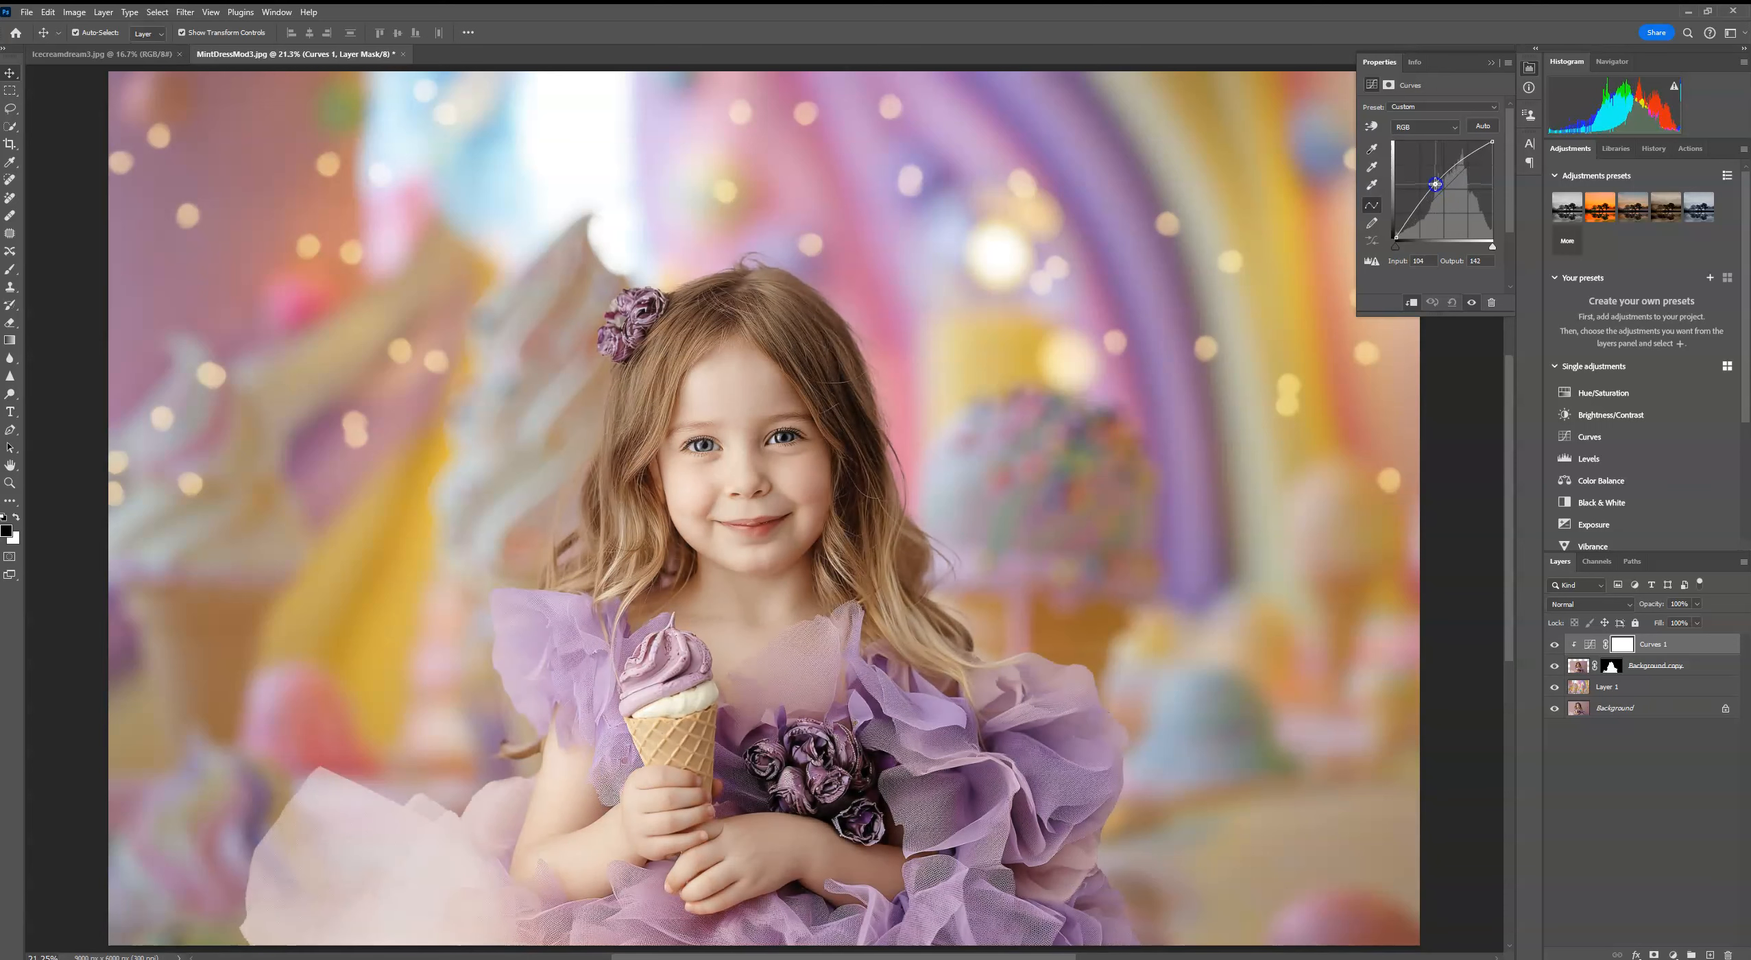
{"action": "left_click", "coordinate": [1490, 62]}
{"action": "key", "text": "Delete"}
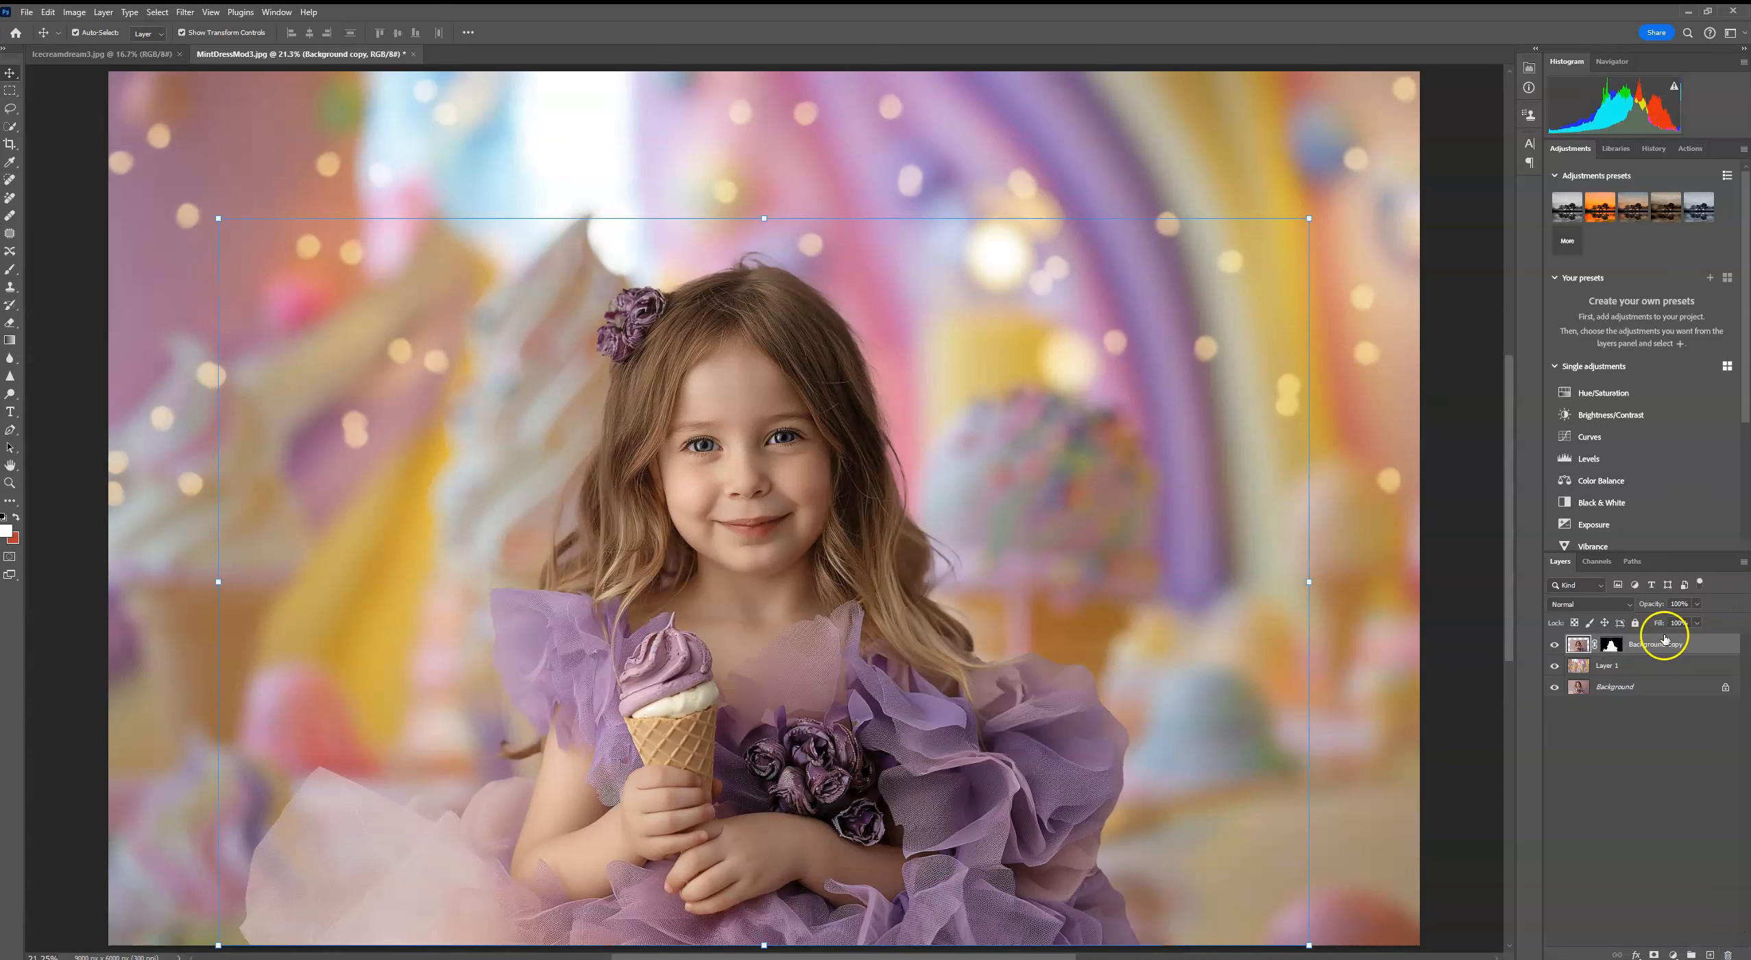
Step: Brighten the girl slightly with a clipped Curves adjustment at input 116 and output 128, and flatten the image
{"action": "left_click", "coordinate": [1612, 445]}
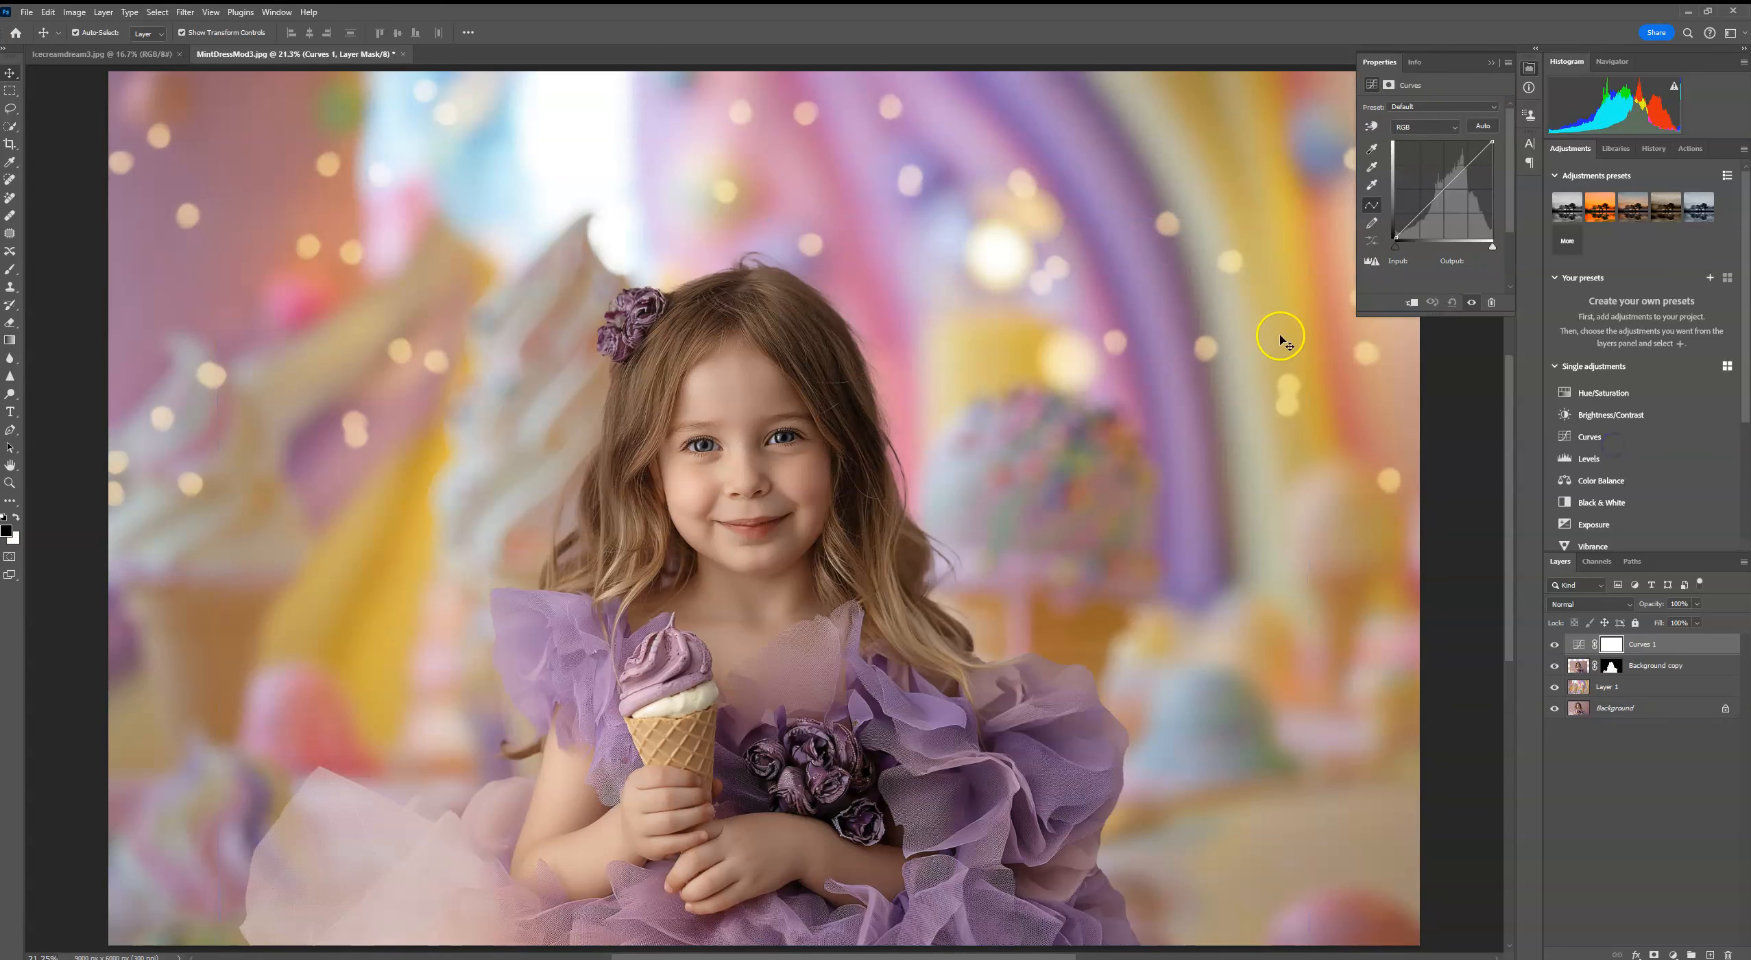
{"action": "left_click_drag", "start_coordinate": [1437, 197], "coordinate": [1437, 190]}
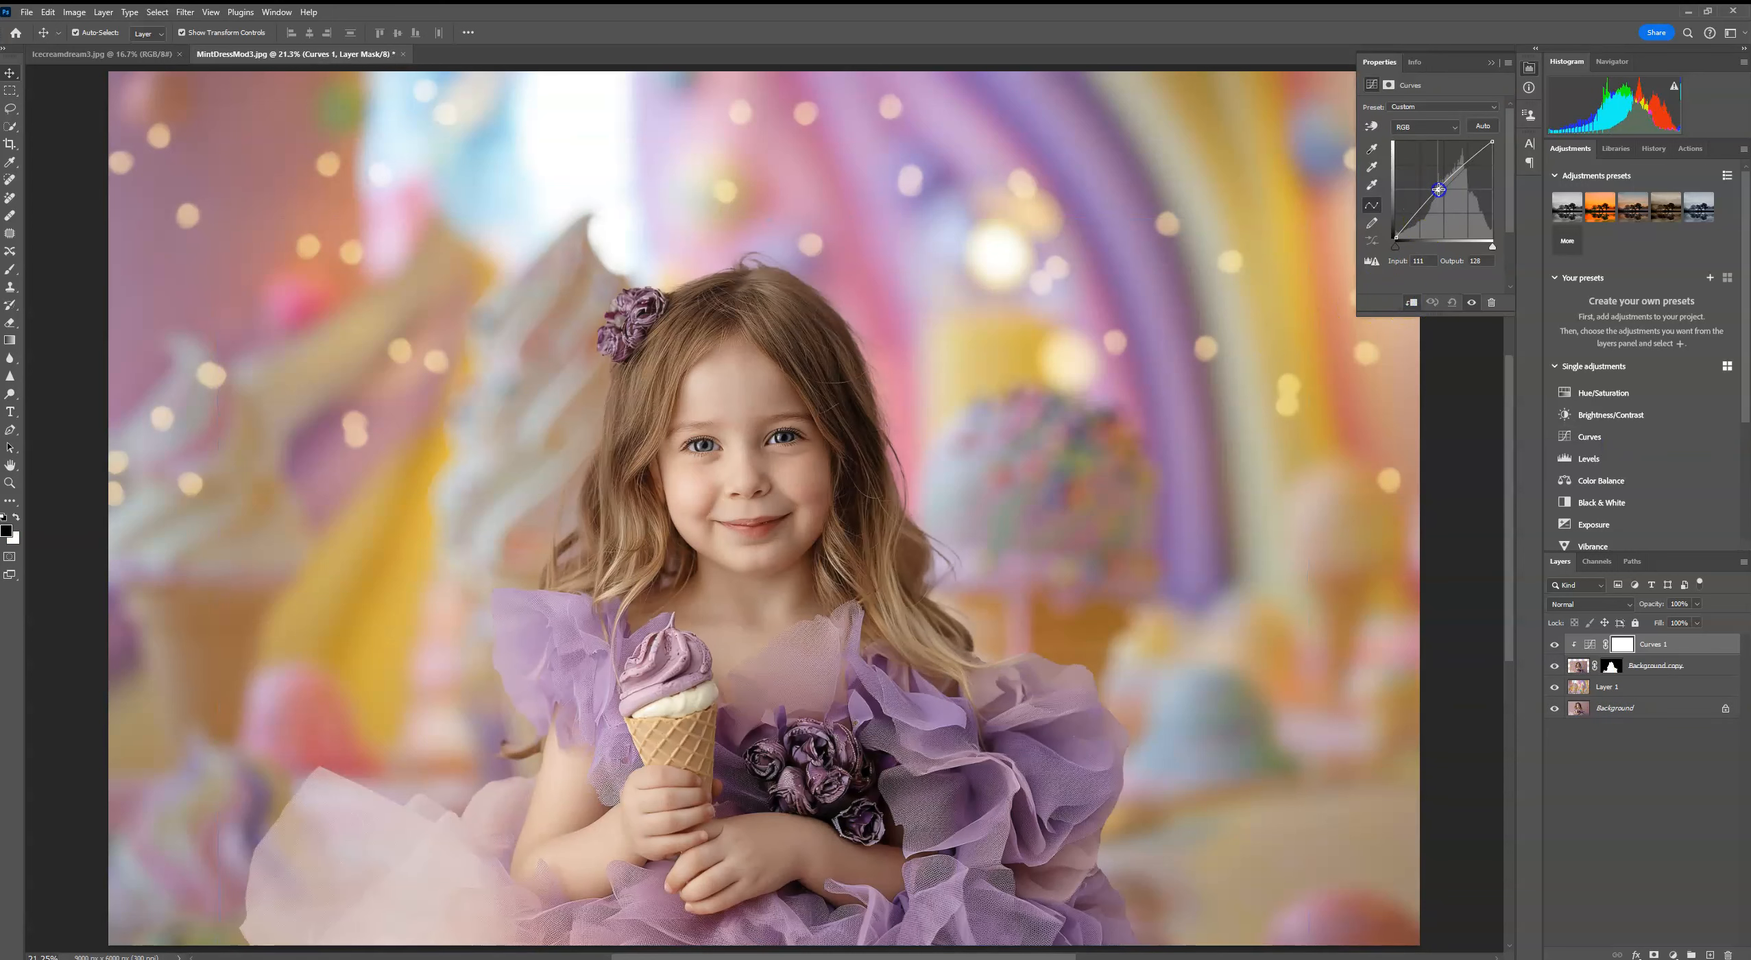
{"action": "left_click", "coordinate": [1491, 62]}
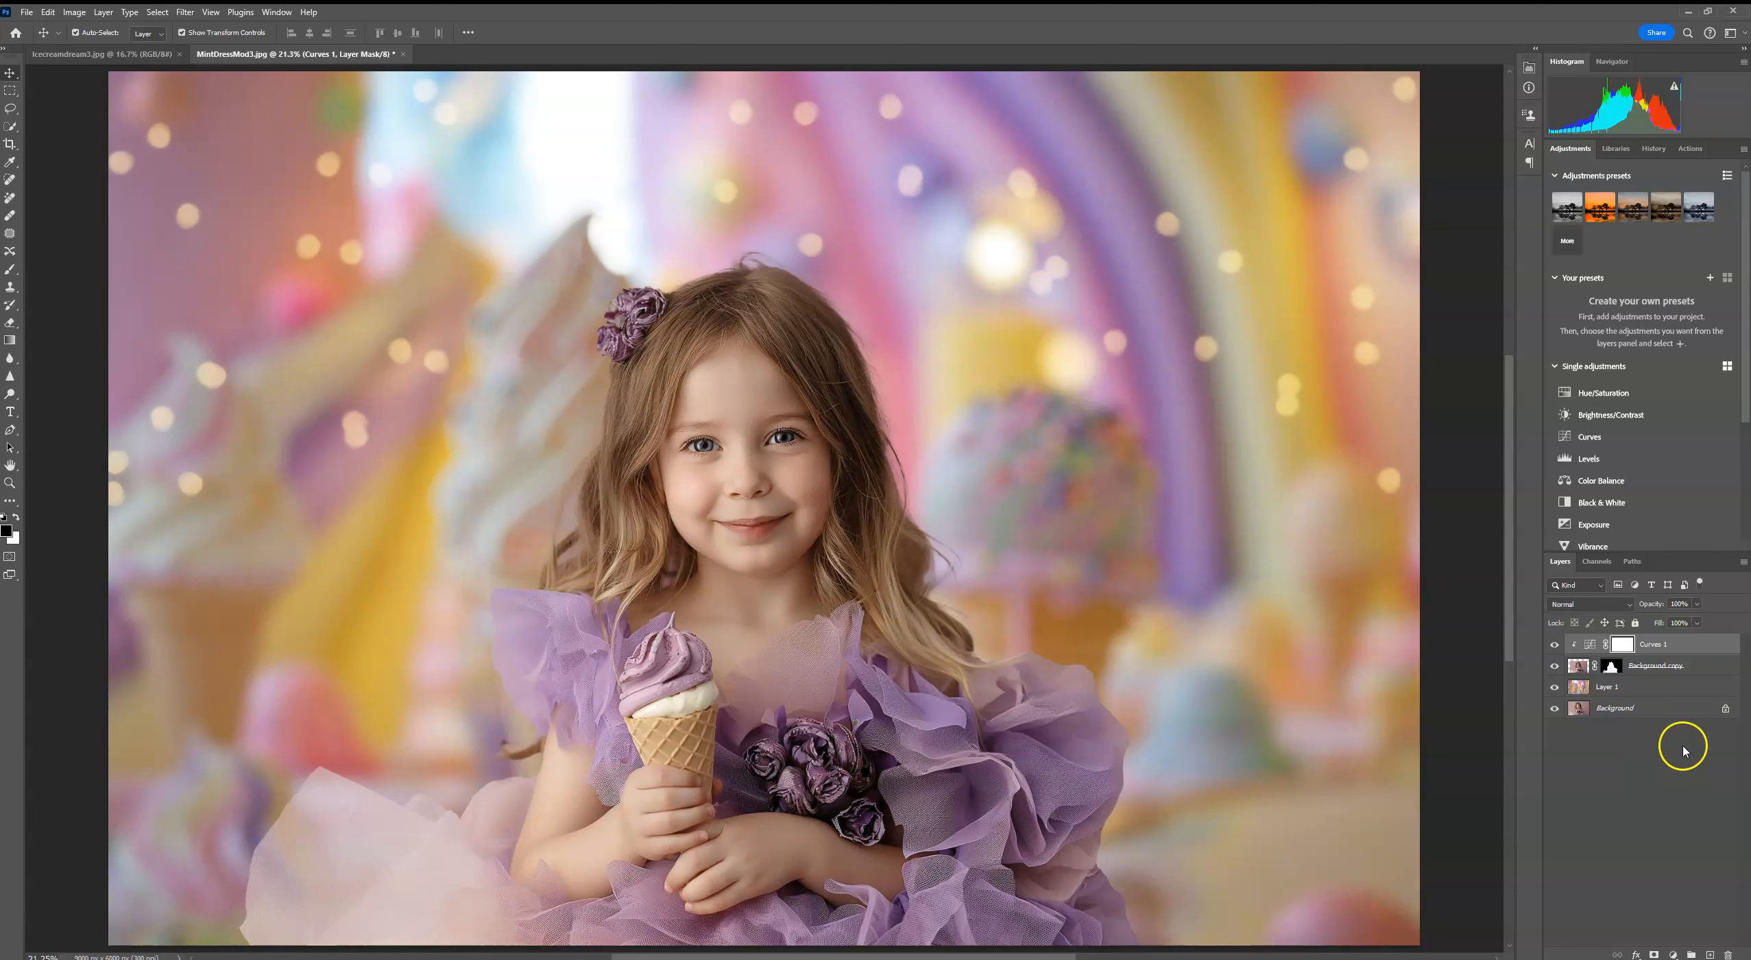
{"action": "right_click", "coordinate": [1672, 708]}
{"action": "left_click", "coordinate": [1653, 878]}
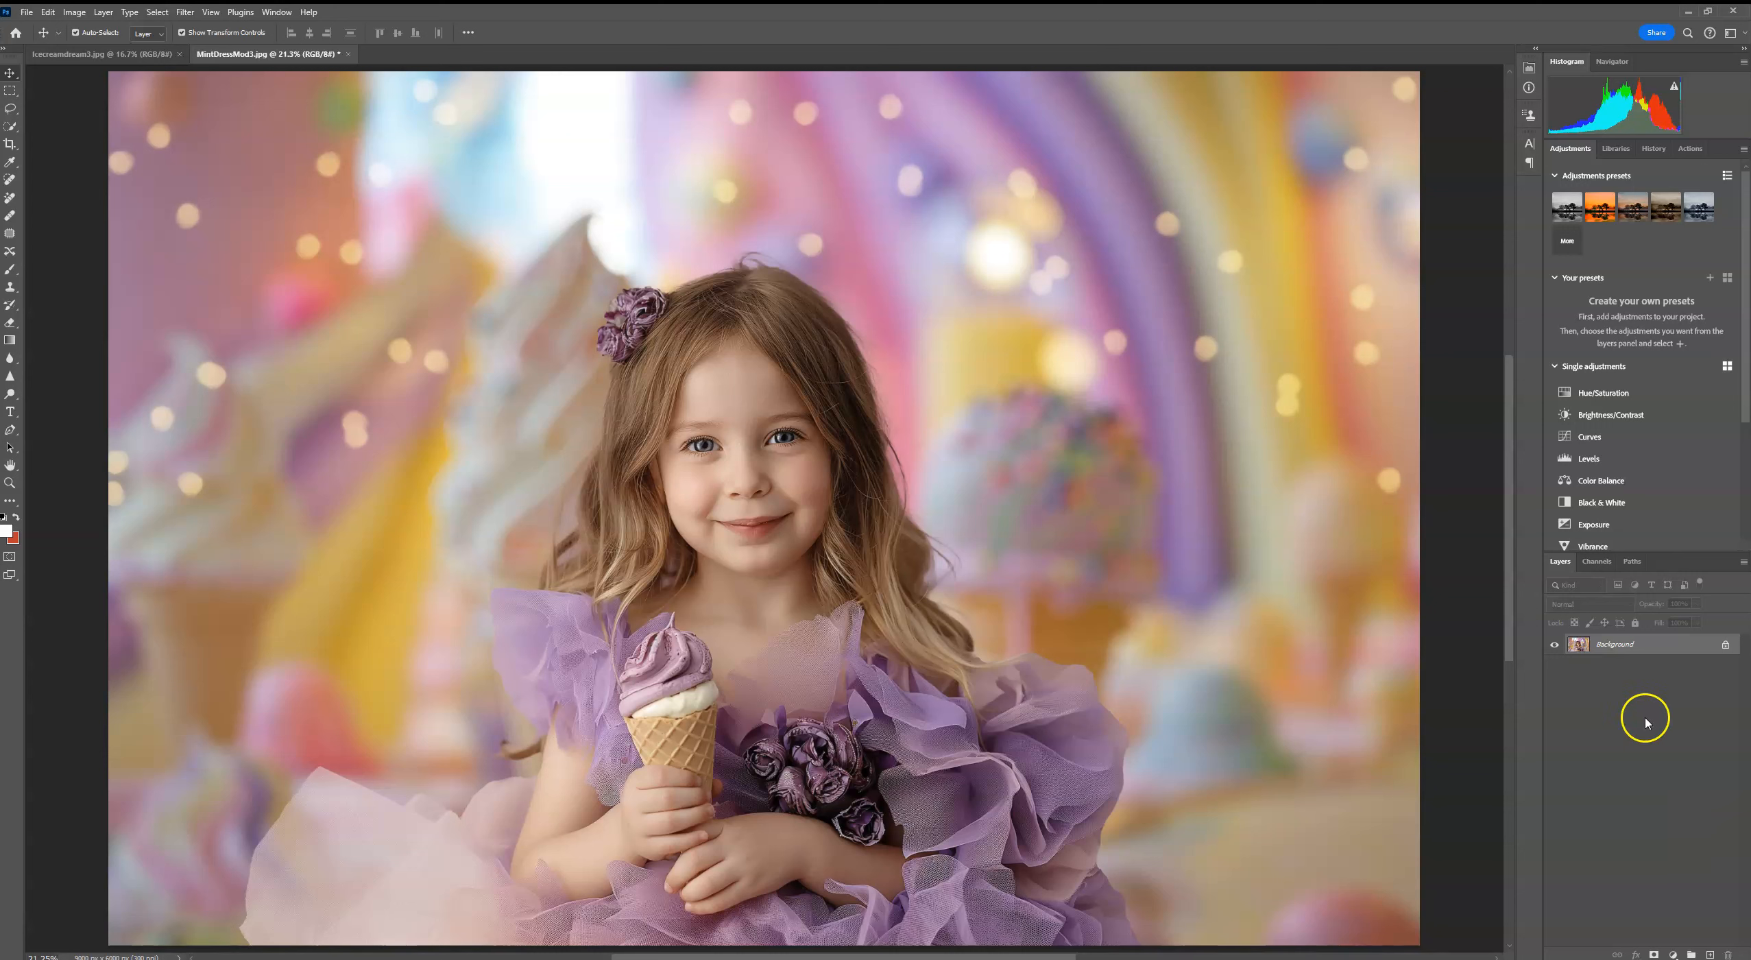
Step: Duplicate the Background layer and try softening the dress edges with the Blur tool at 100% strength
{"action": "left_click", "coordinate": [10, 357]}
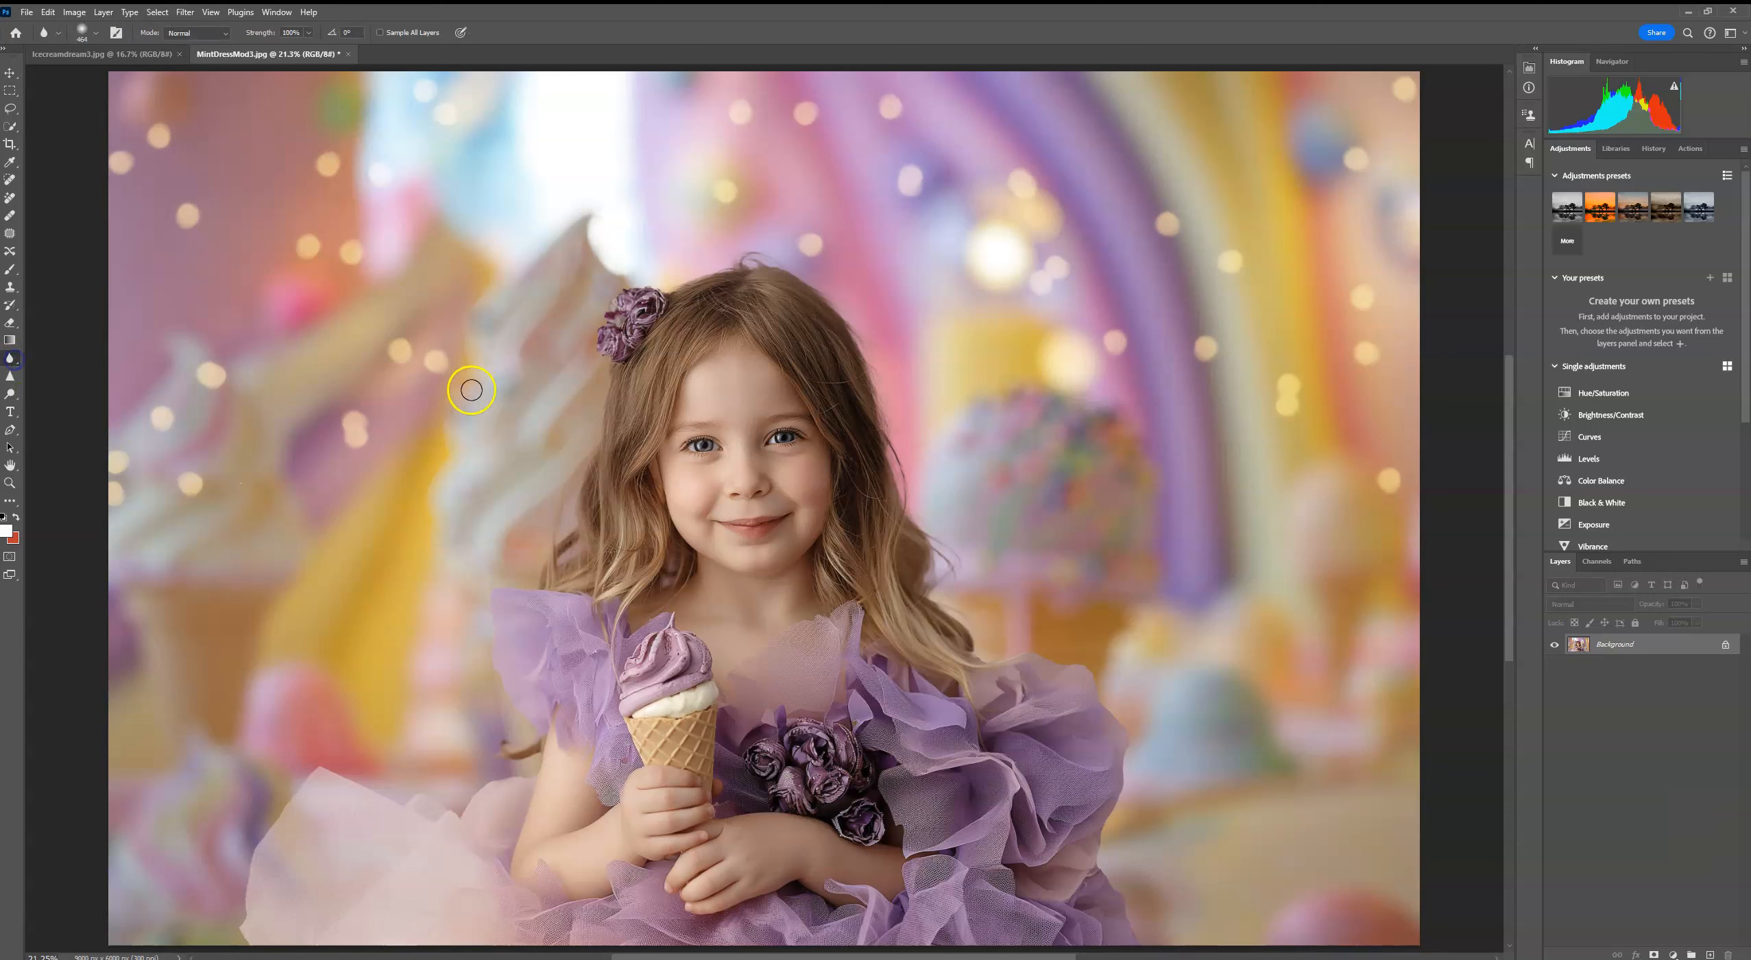
{"action": "left_click_drag", "start_coordinate": [1652, 646], "coordinate": [1710, 954]}
{"action": "key", "text": "ctrl+plus"}
{"action": "key", "text": "ctrl+plus"}
{"action": "key", "text": "ctrl+plus"}
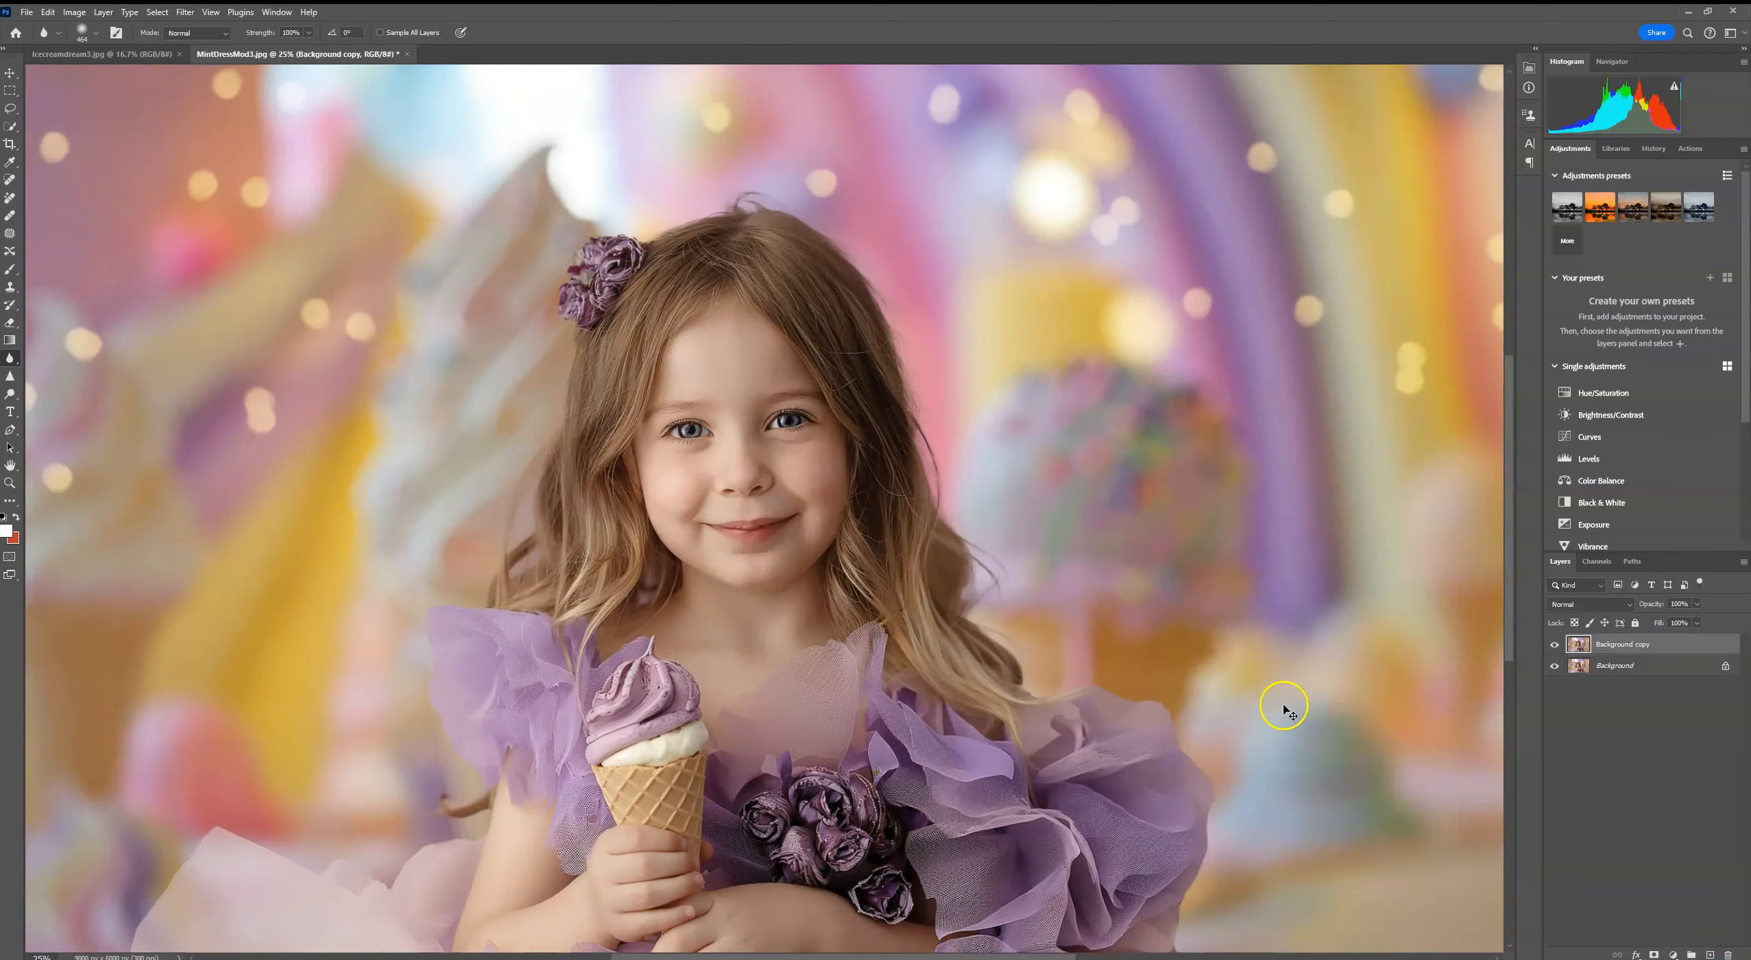
{"action": "left_click_drag", "start_coordinate": [353, 547], "coordinate": [714, 230]}
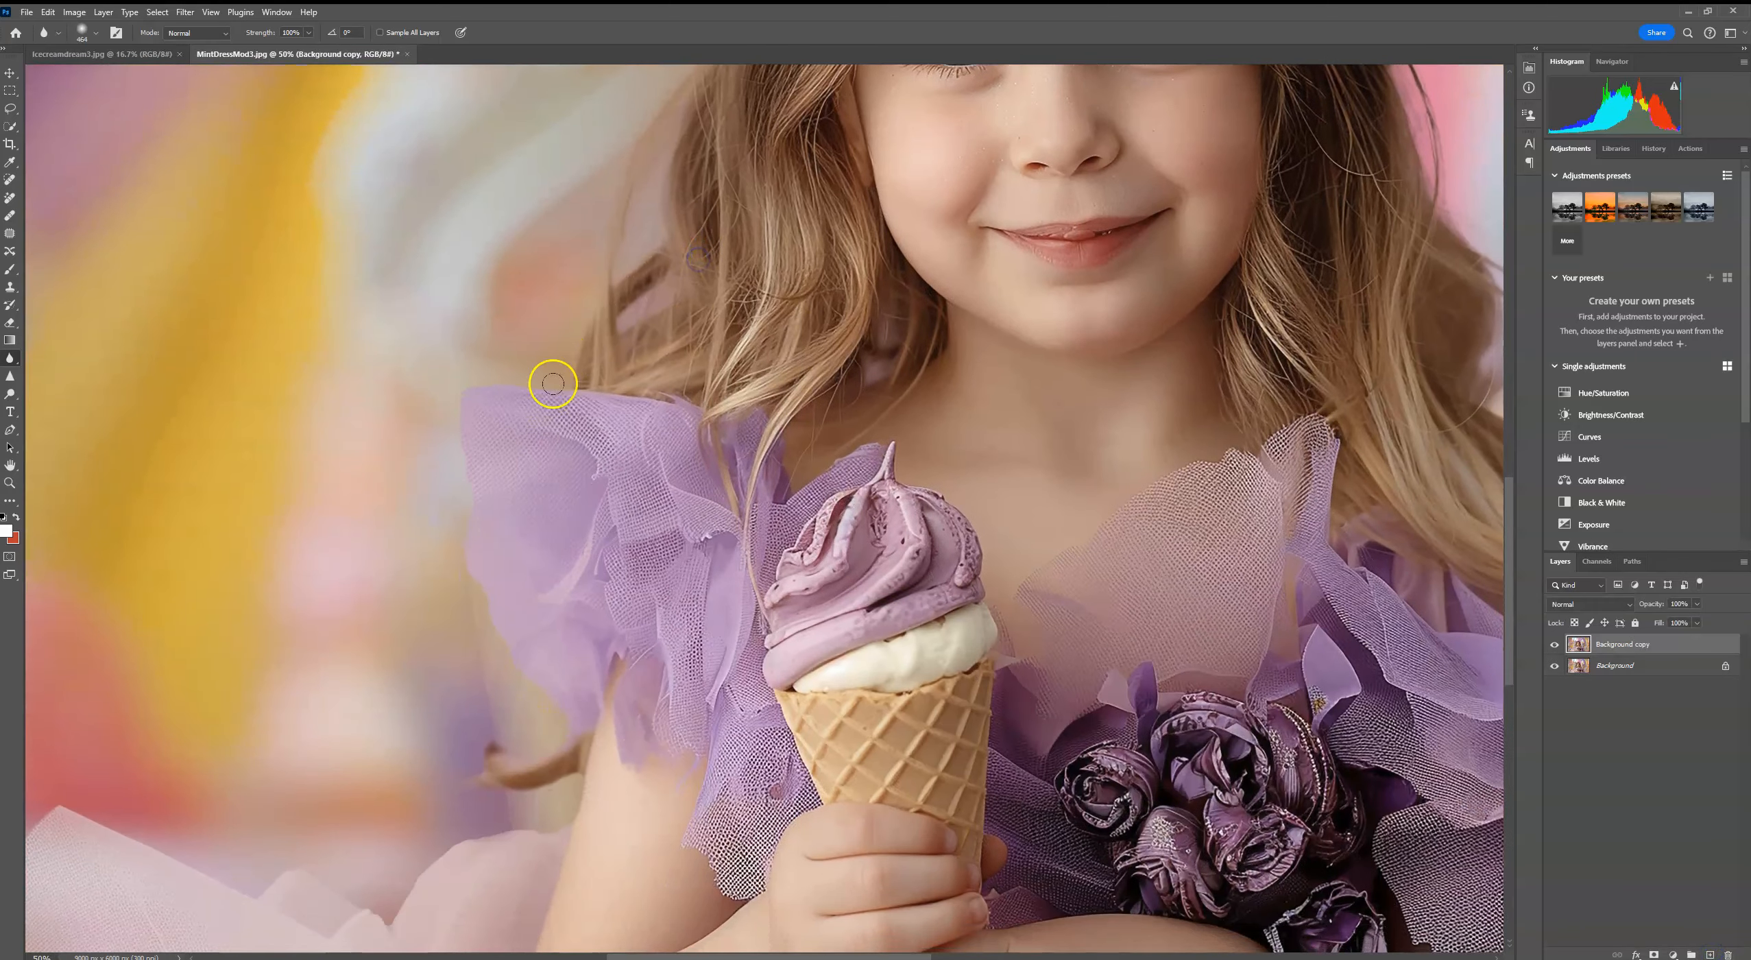
{"action": "left_click_drag", "start_coordinate": [538, 713], "coordinate": [580, 529]}
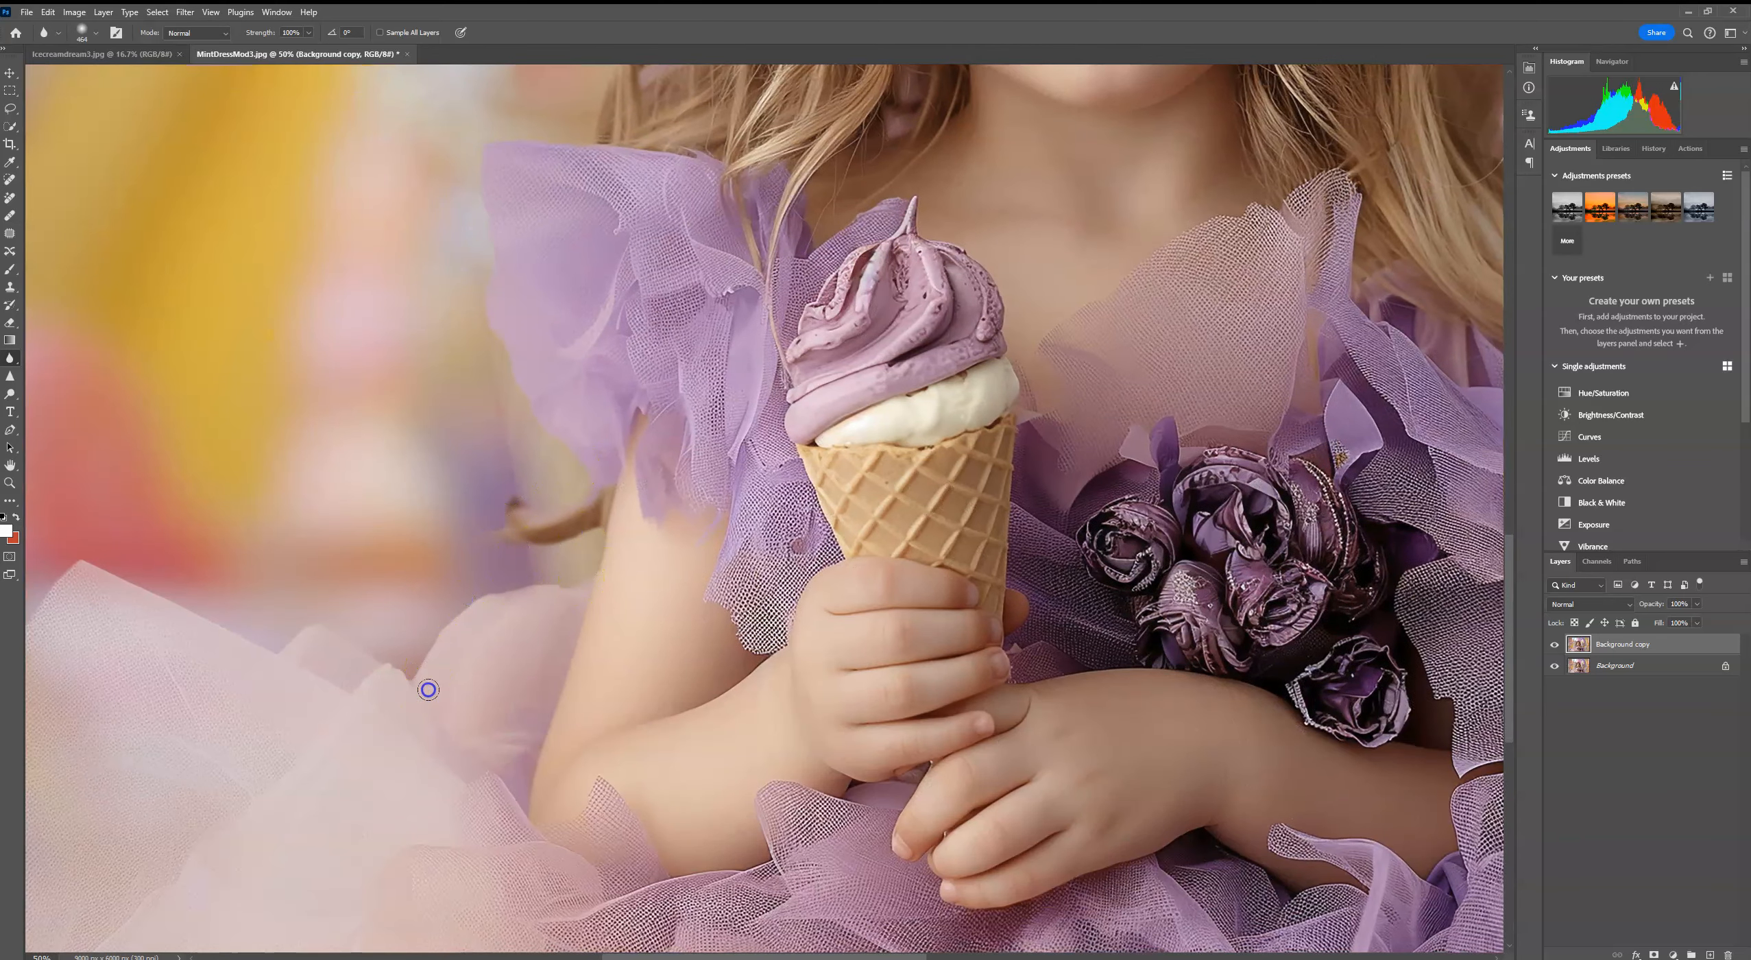
{"action": "key", "text": "ctrl+minus"}
{"action": "key", "text": "ctrl+minus"}
{"action": "key", "text": "ctrl+minus"}
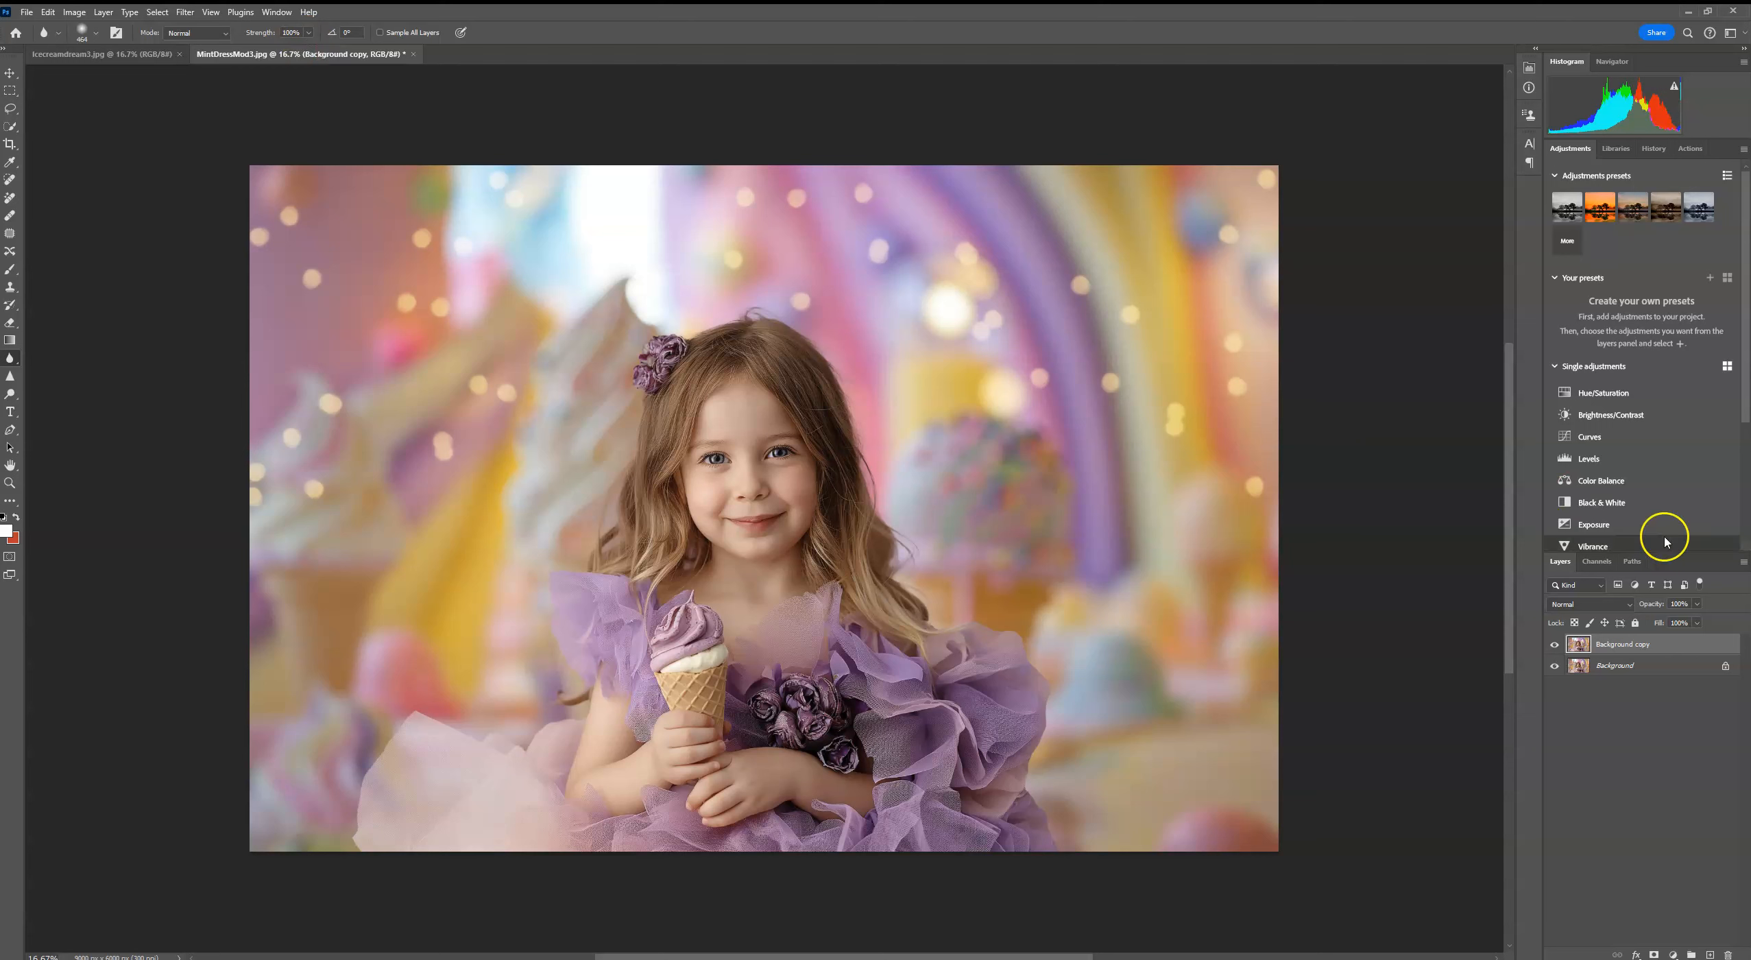
Step: Apply an 8-pixel Gaussian Blur to a fresh duplicate of the Background and hide it behind a black layer mask
{"action": "left_click_drag", "start_coordinate": [1696, 643], "coordinate": [1711, 952]}
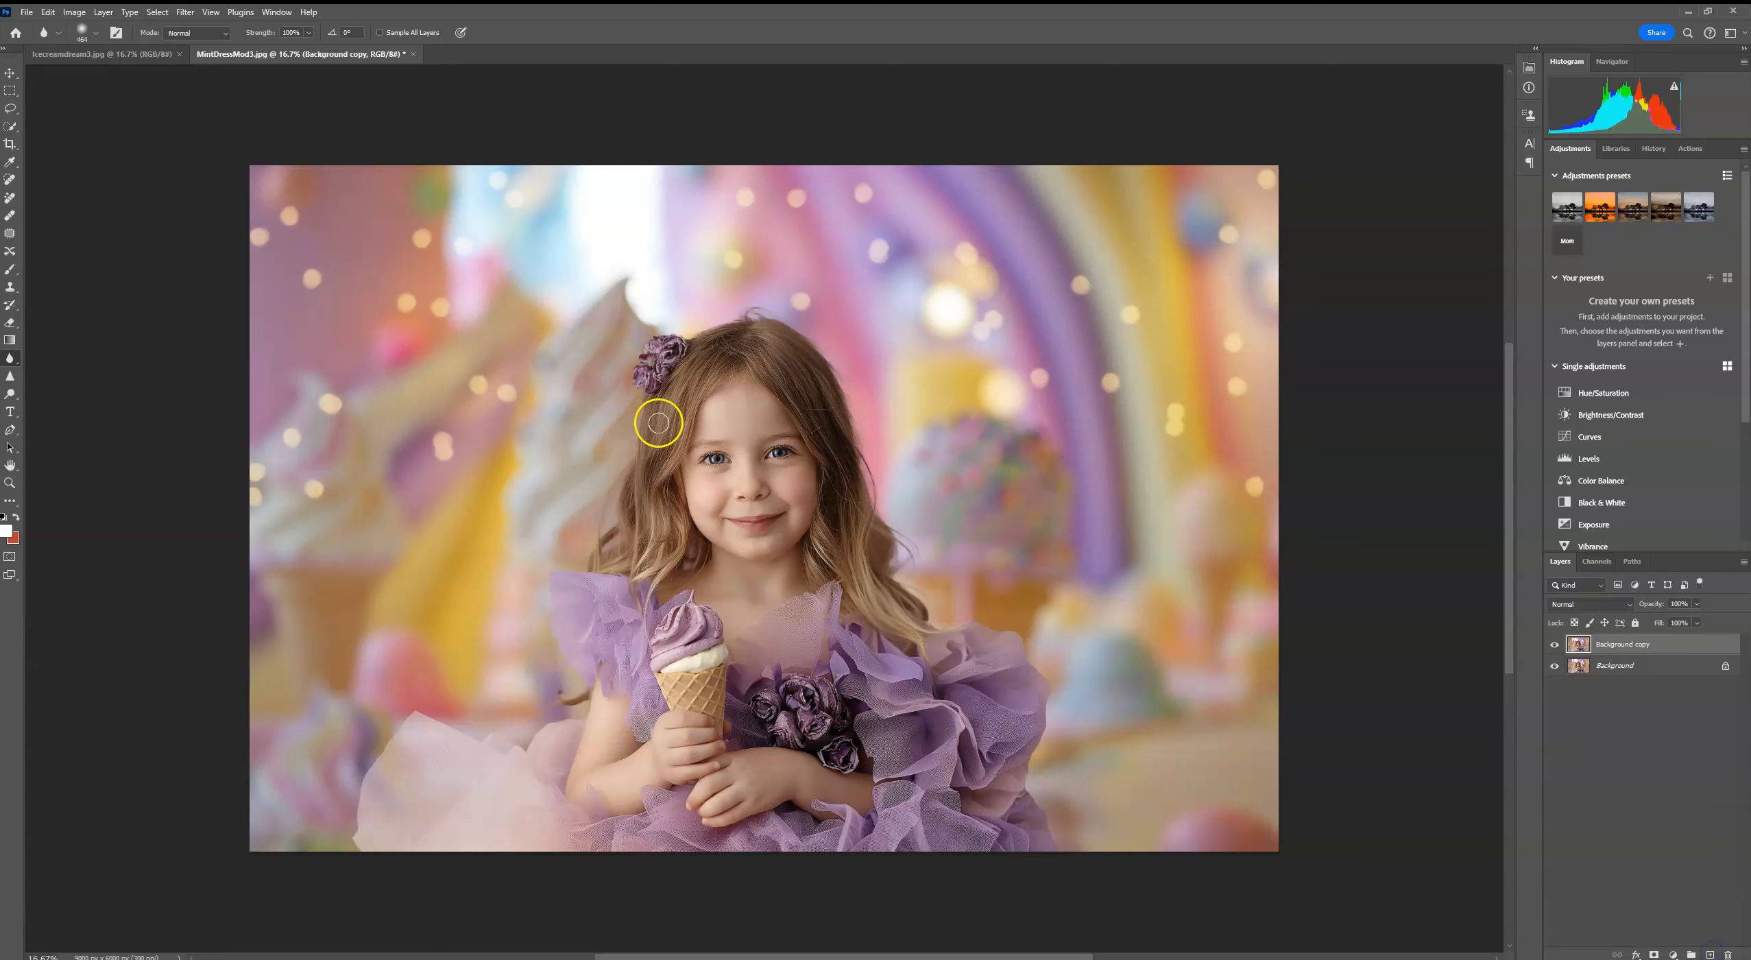
{"action": "left_click", "coordinate": [185, 11]}
{"action": "mouse_move", "coordinate": [214, 166]}
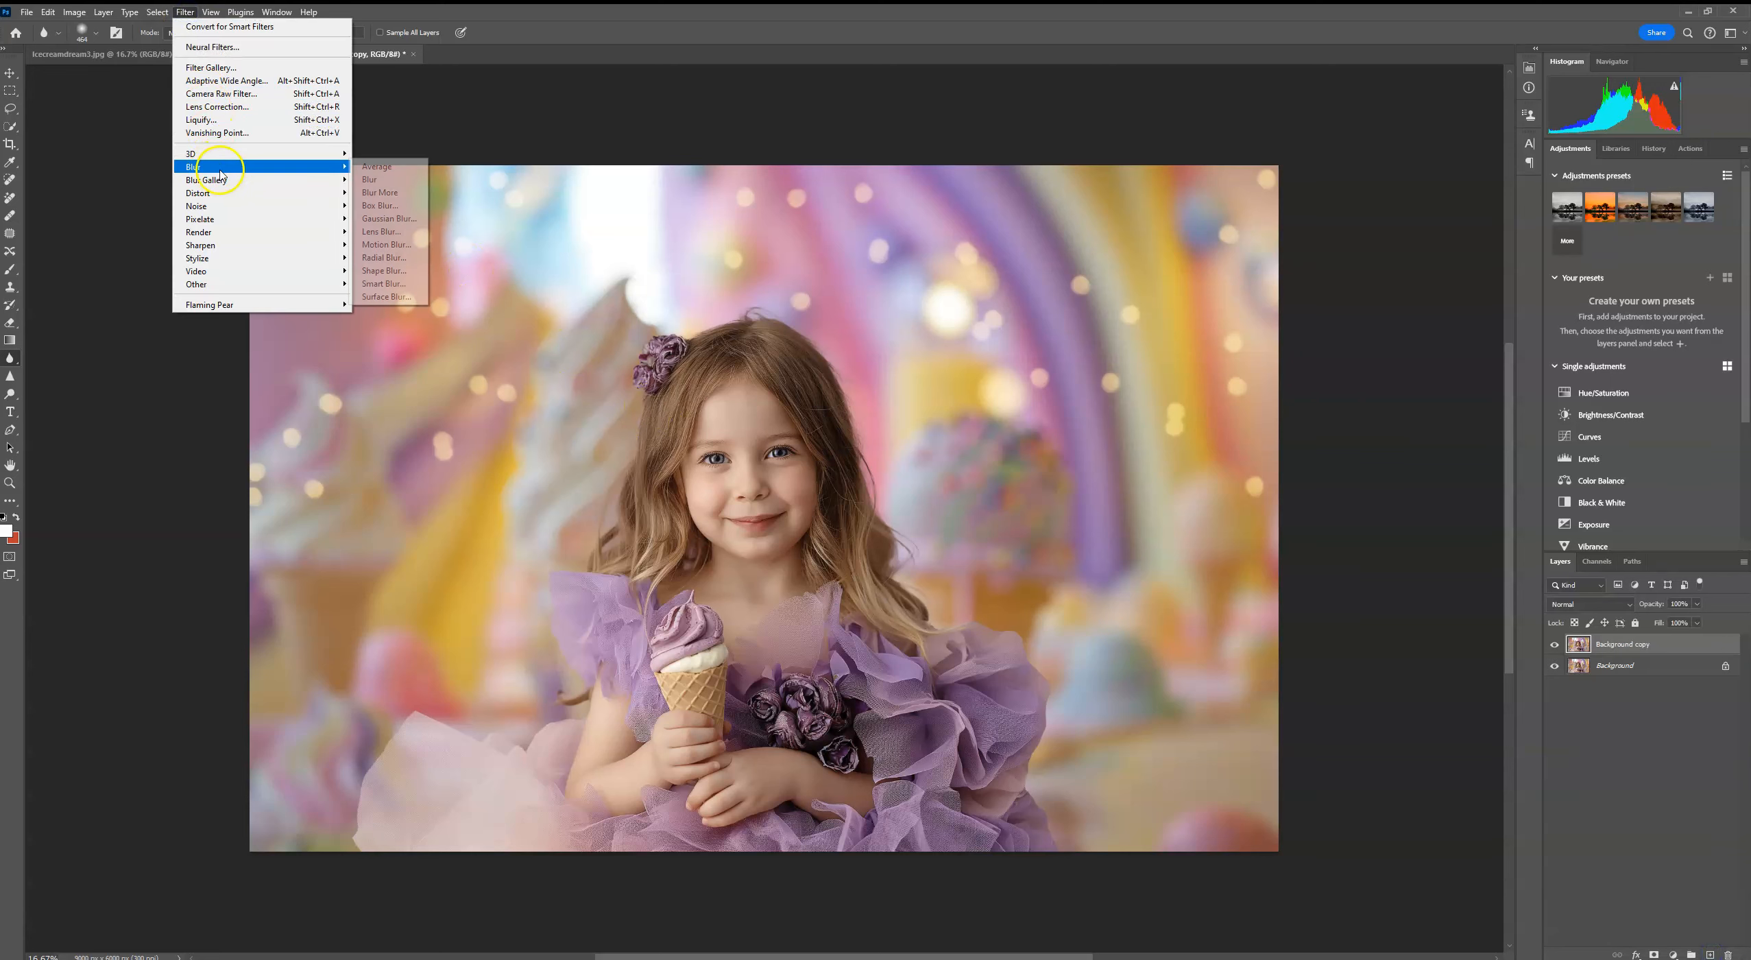
{"action": "left_click", "coordinate": [388, 218]}
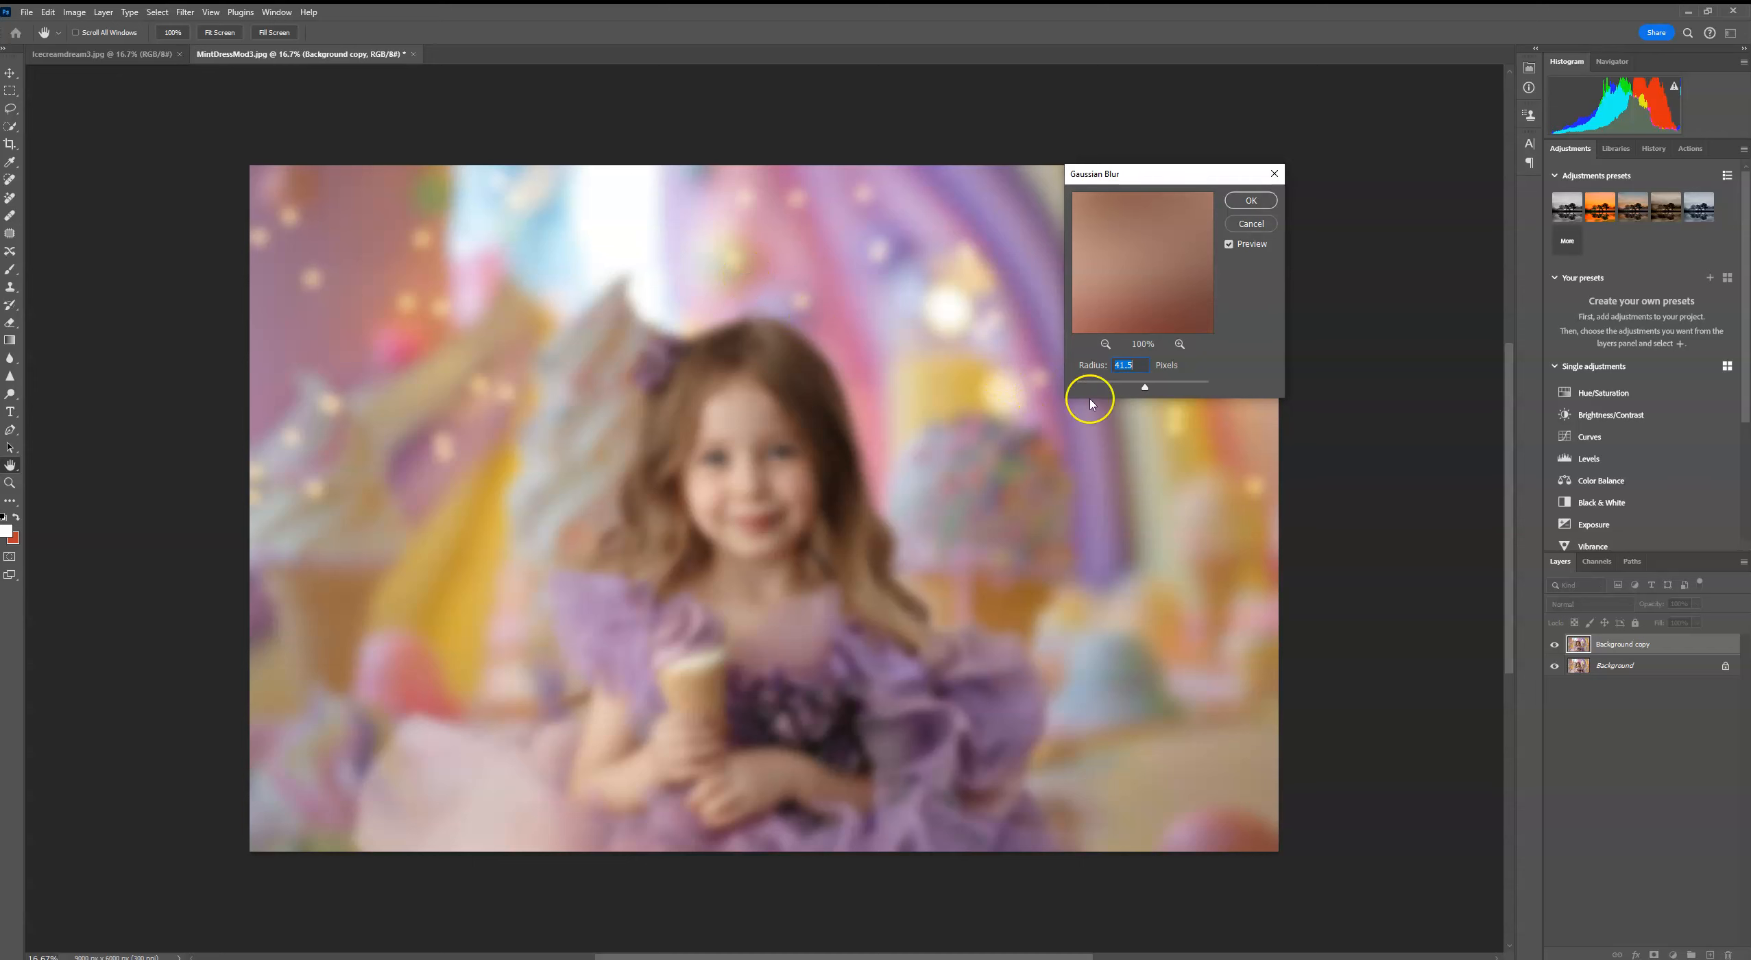
{"action": "left_click", "coordinate": [1113, 387]}
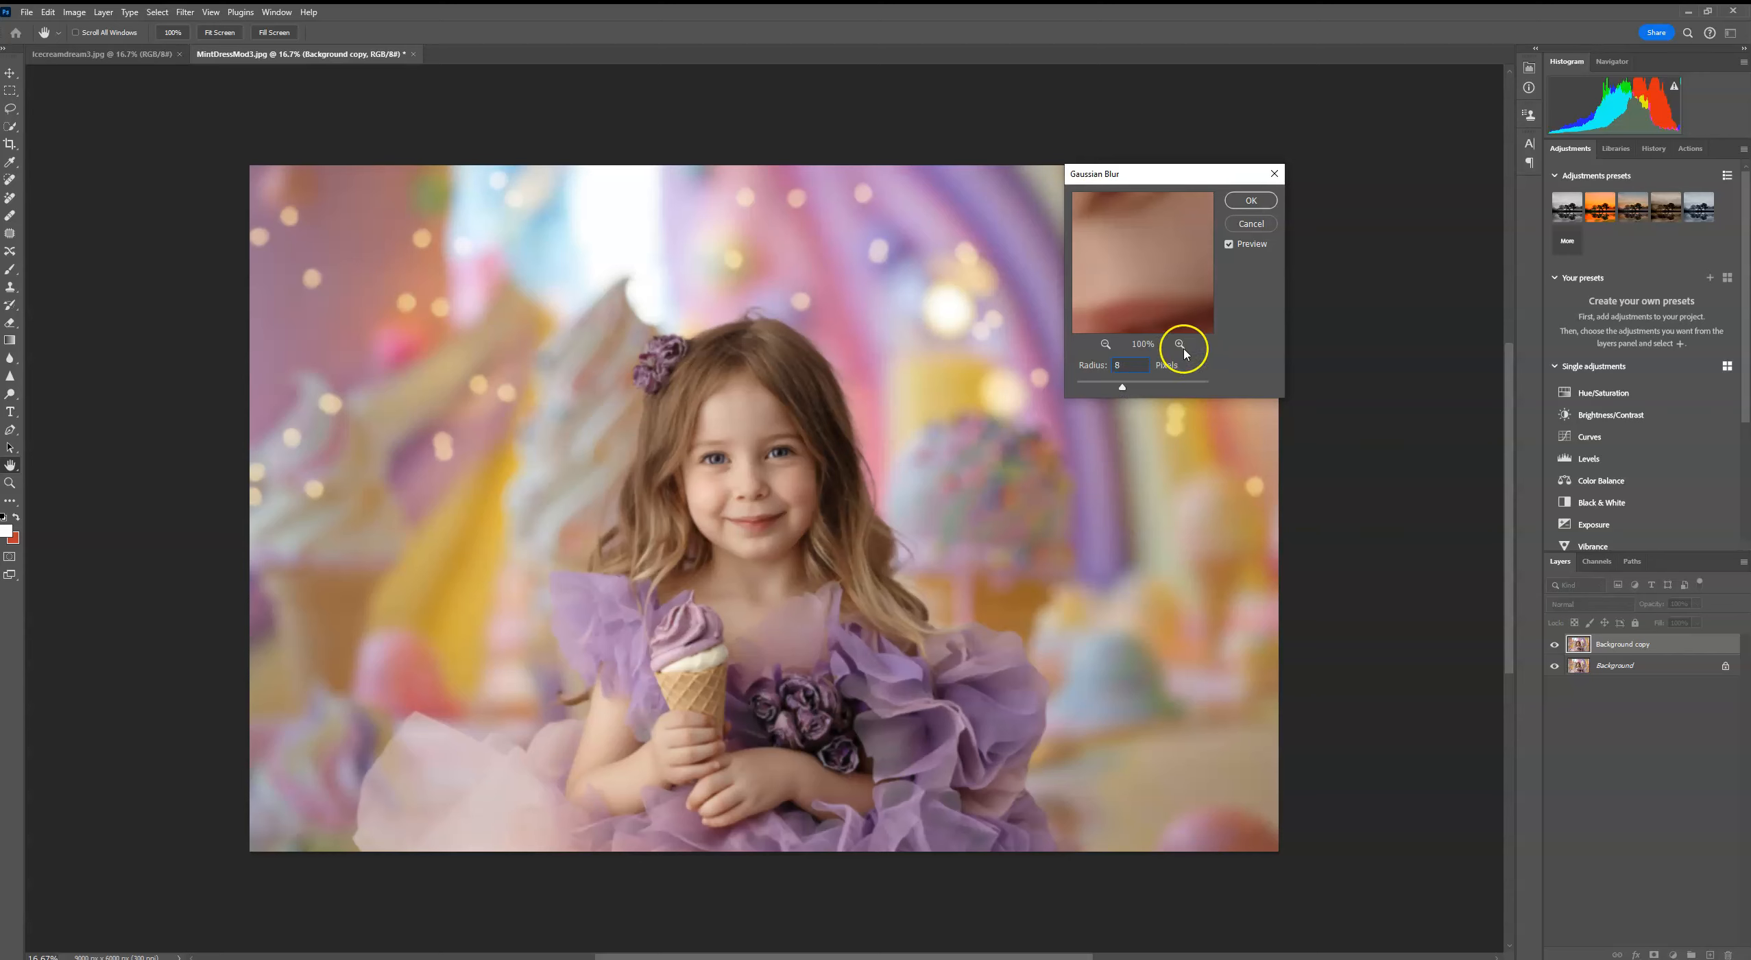
{"action": "left_click", "coordinate": [1250, 201]}
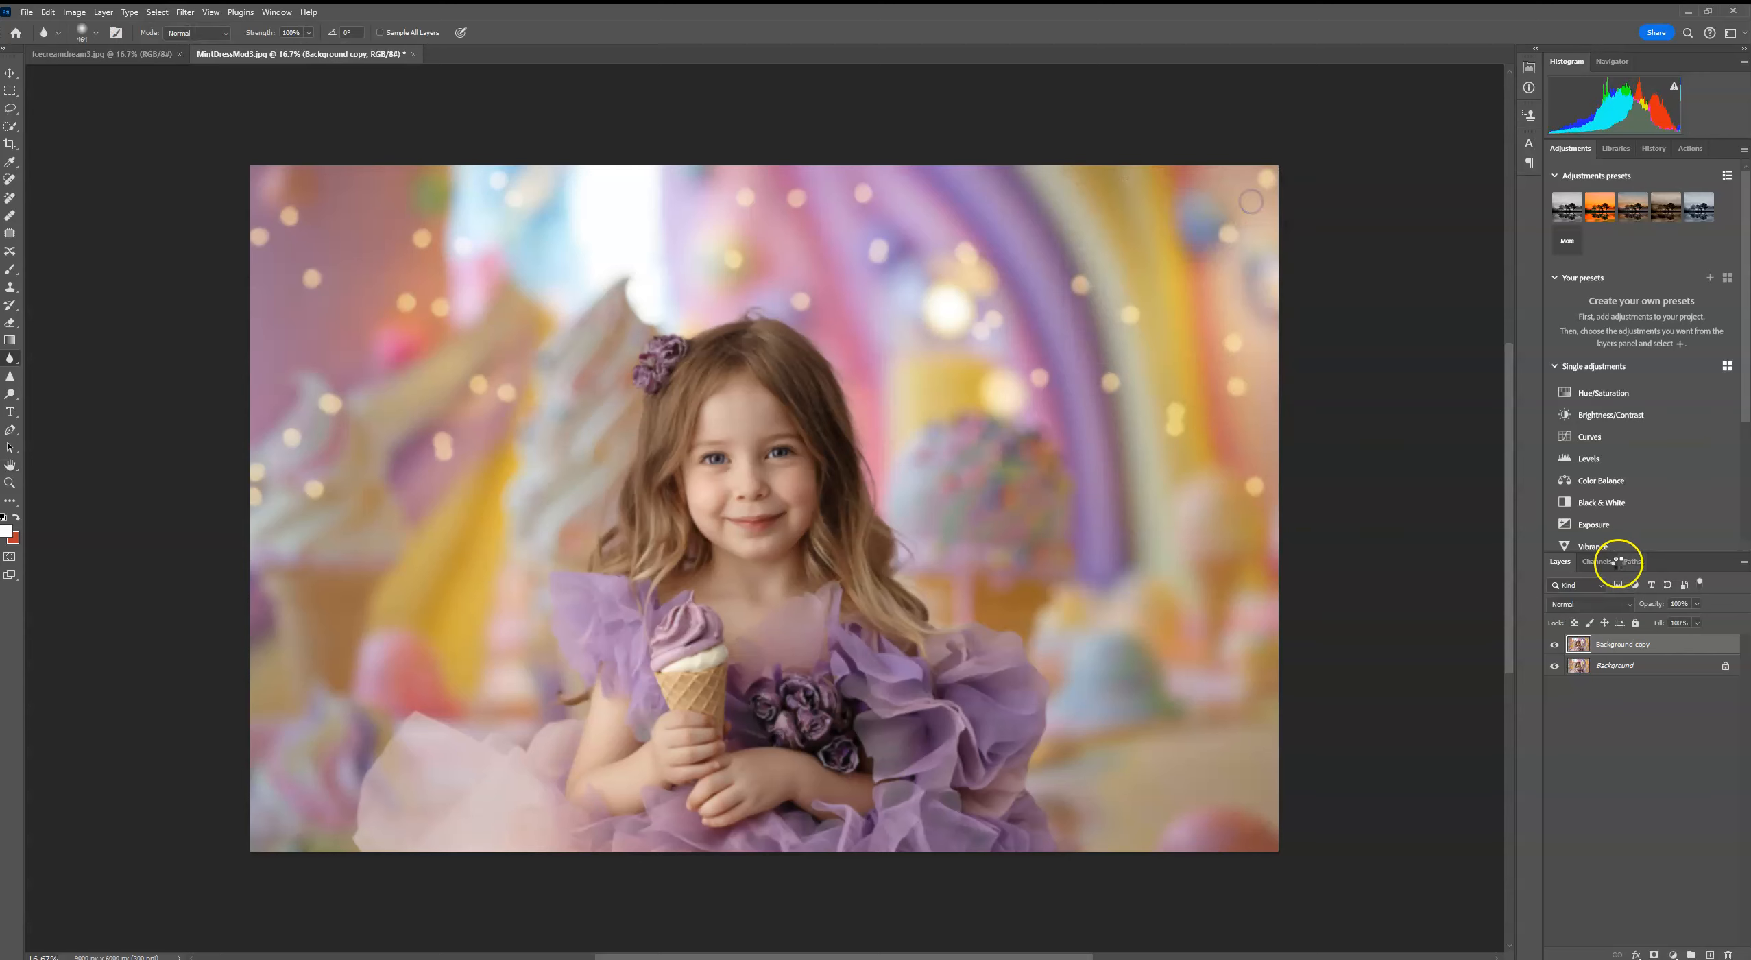
{"action": "left_click", "coordinate": [1655, 955]}
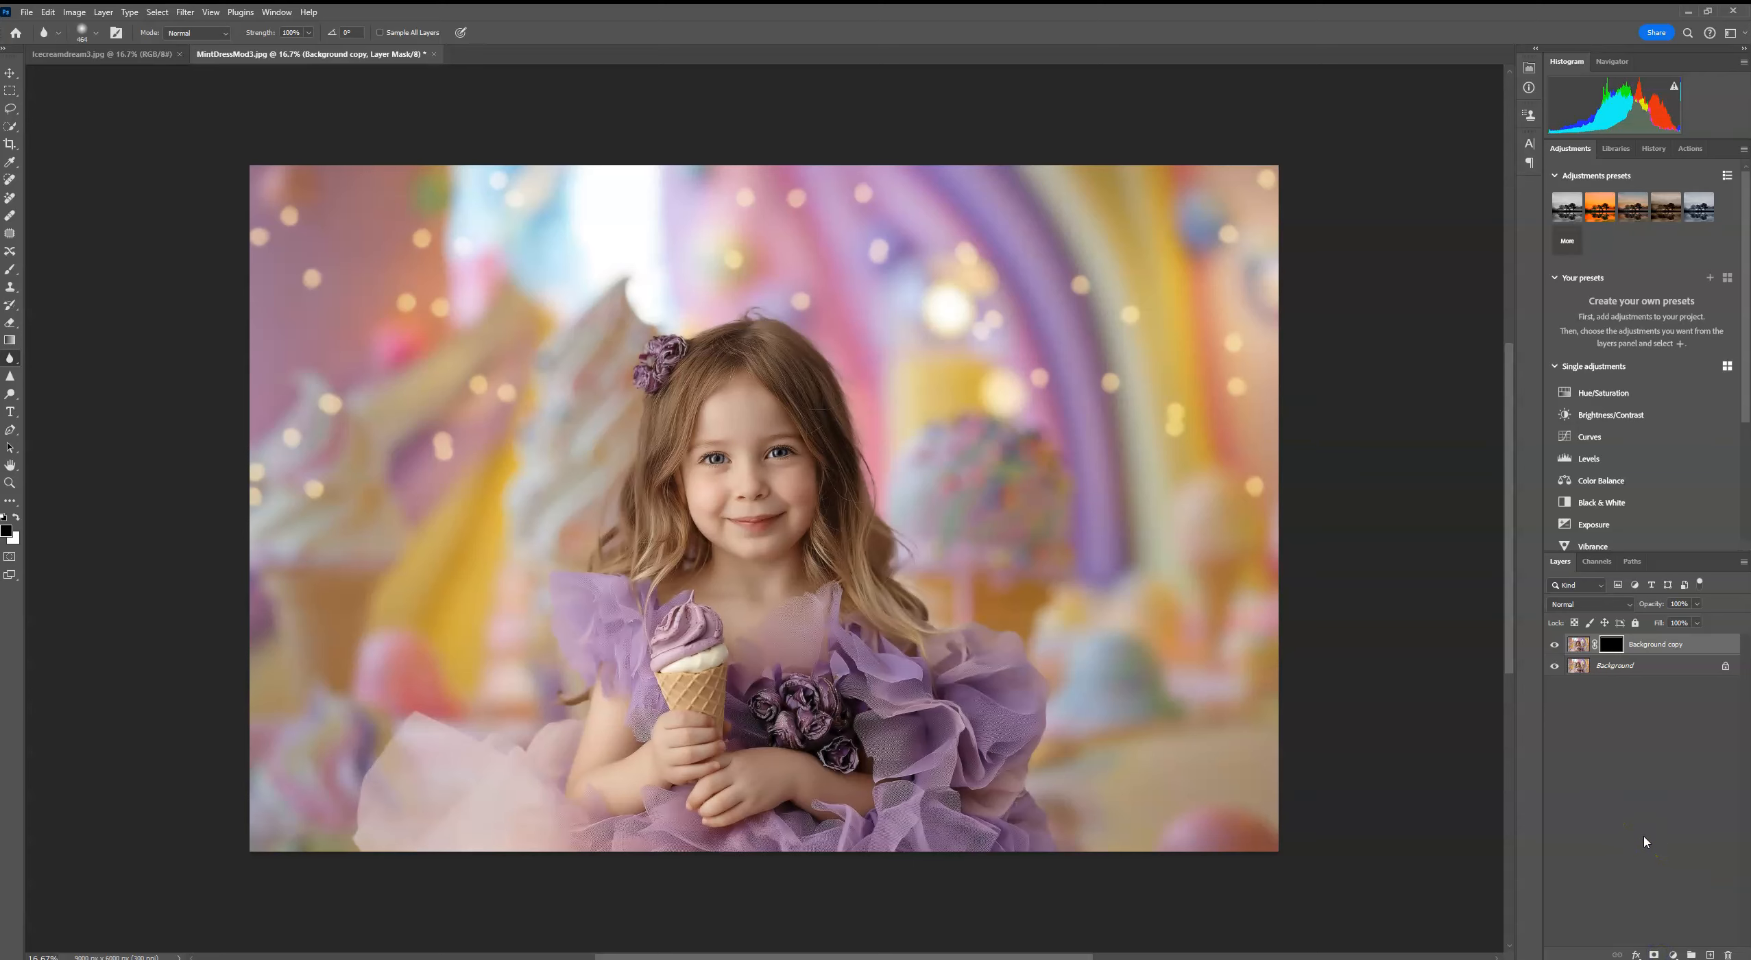
Step: Reveal the blur along the outer edge of the left purple sleeve by painting the mask white with a soft 0% hardness brush
{"action": "left_click", "coordinate": [9, 269]}
{"action": "key", "text": "ctrl+plus"}
{"action": "key", "text": "ctrl+plus"}
{"action": "key", "text": "ctrl+plus"}
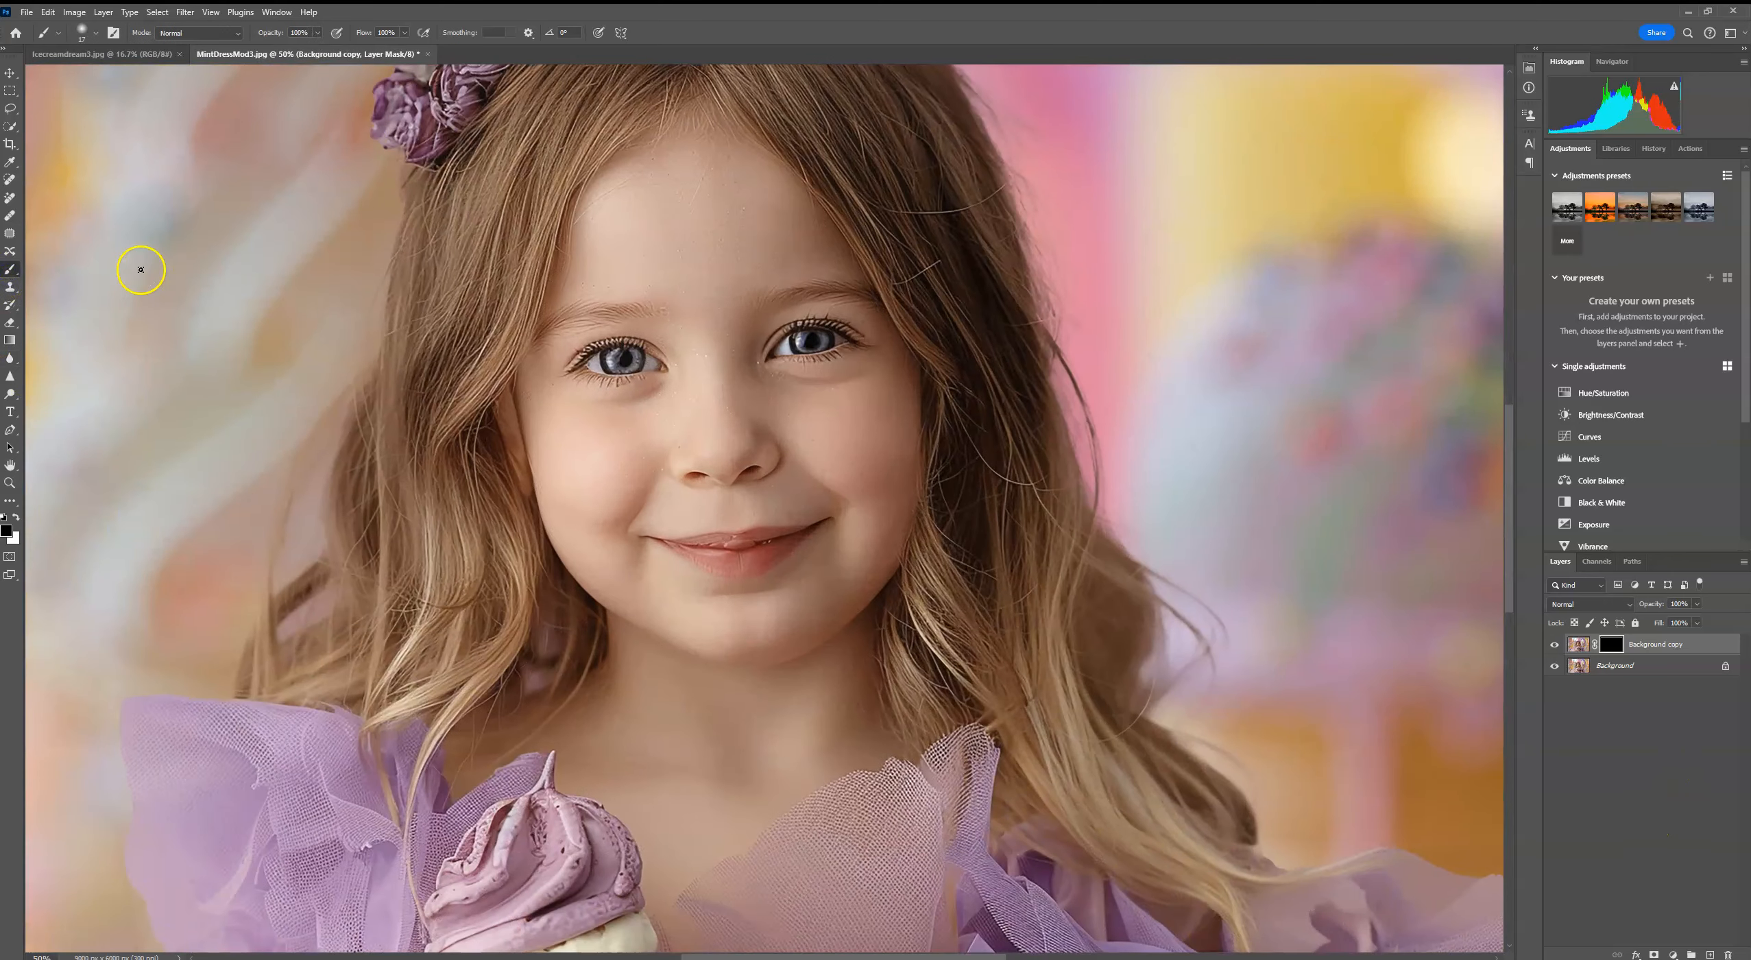
{"action": "left_click", "coordinate": [95, 35]}
{"action": "left_click_drag", "start_coordinate": [139, 76], "coordinate": [143, 76]}
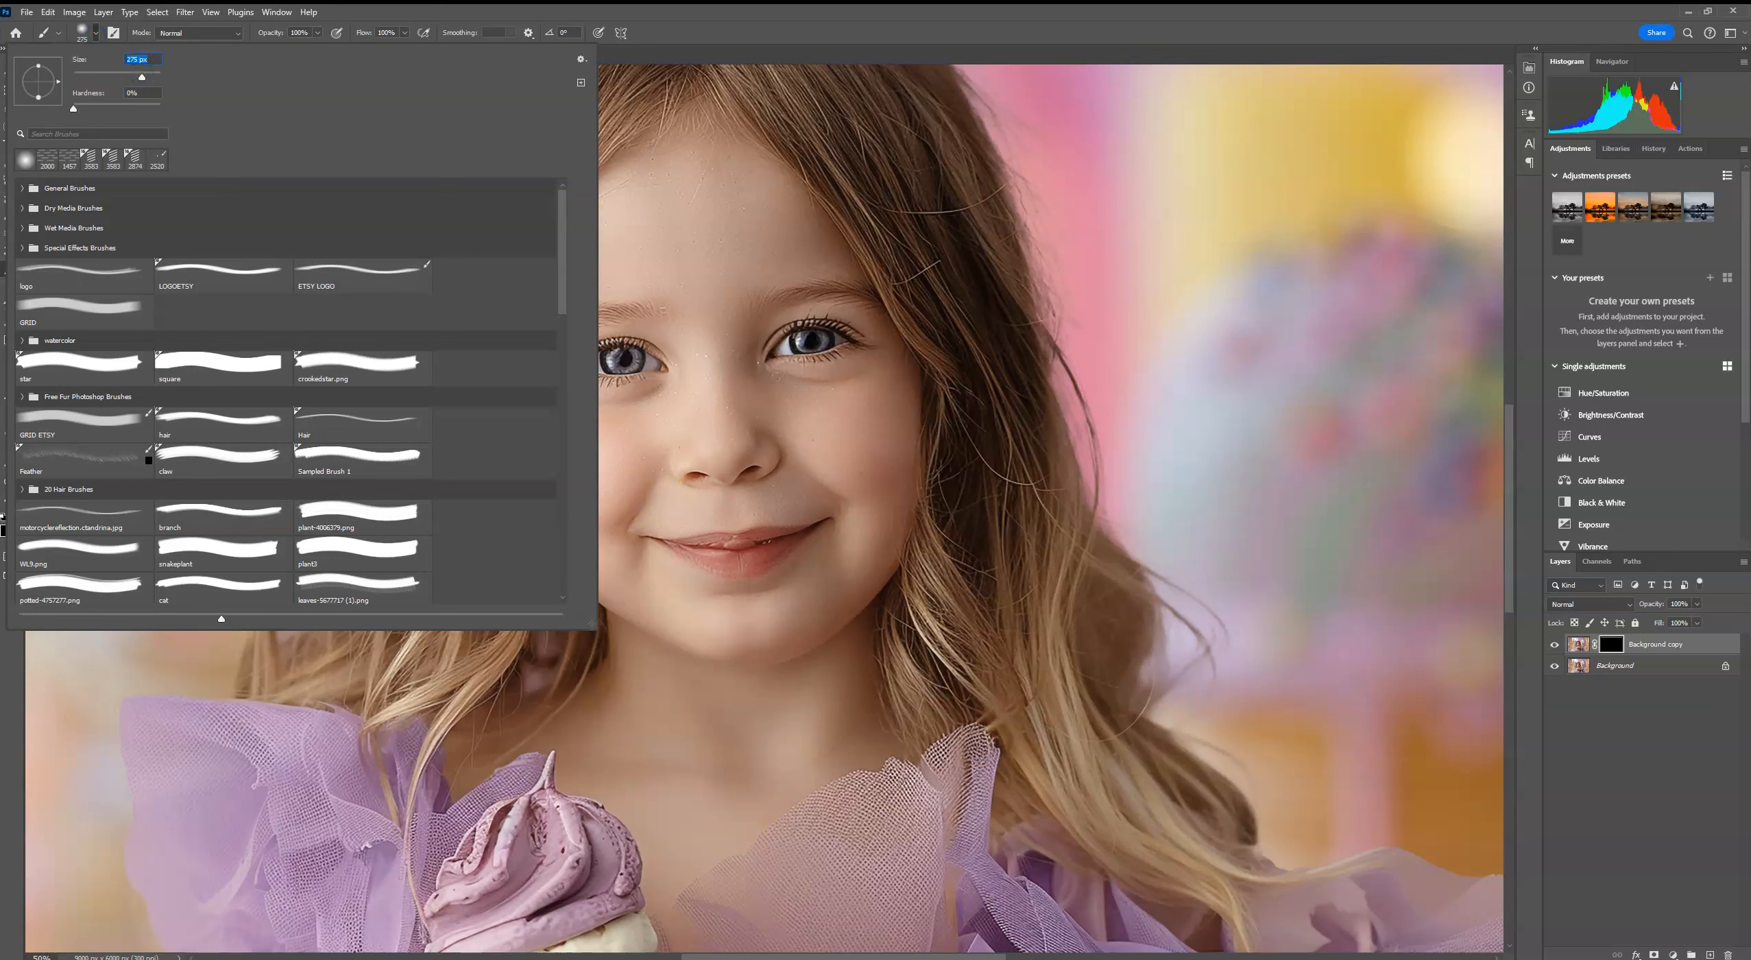
{"action": "key", "text": "Return"}
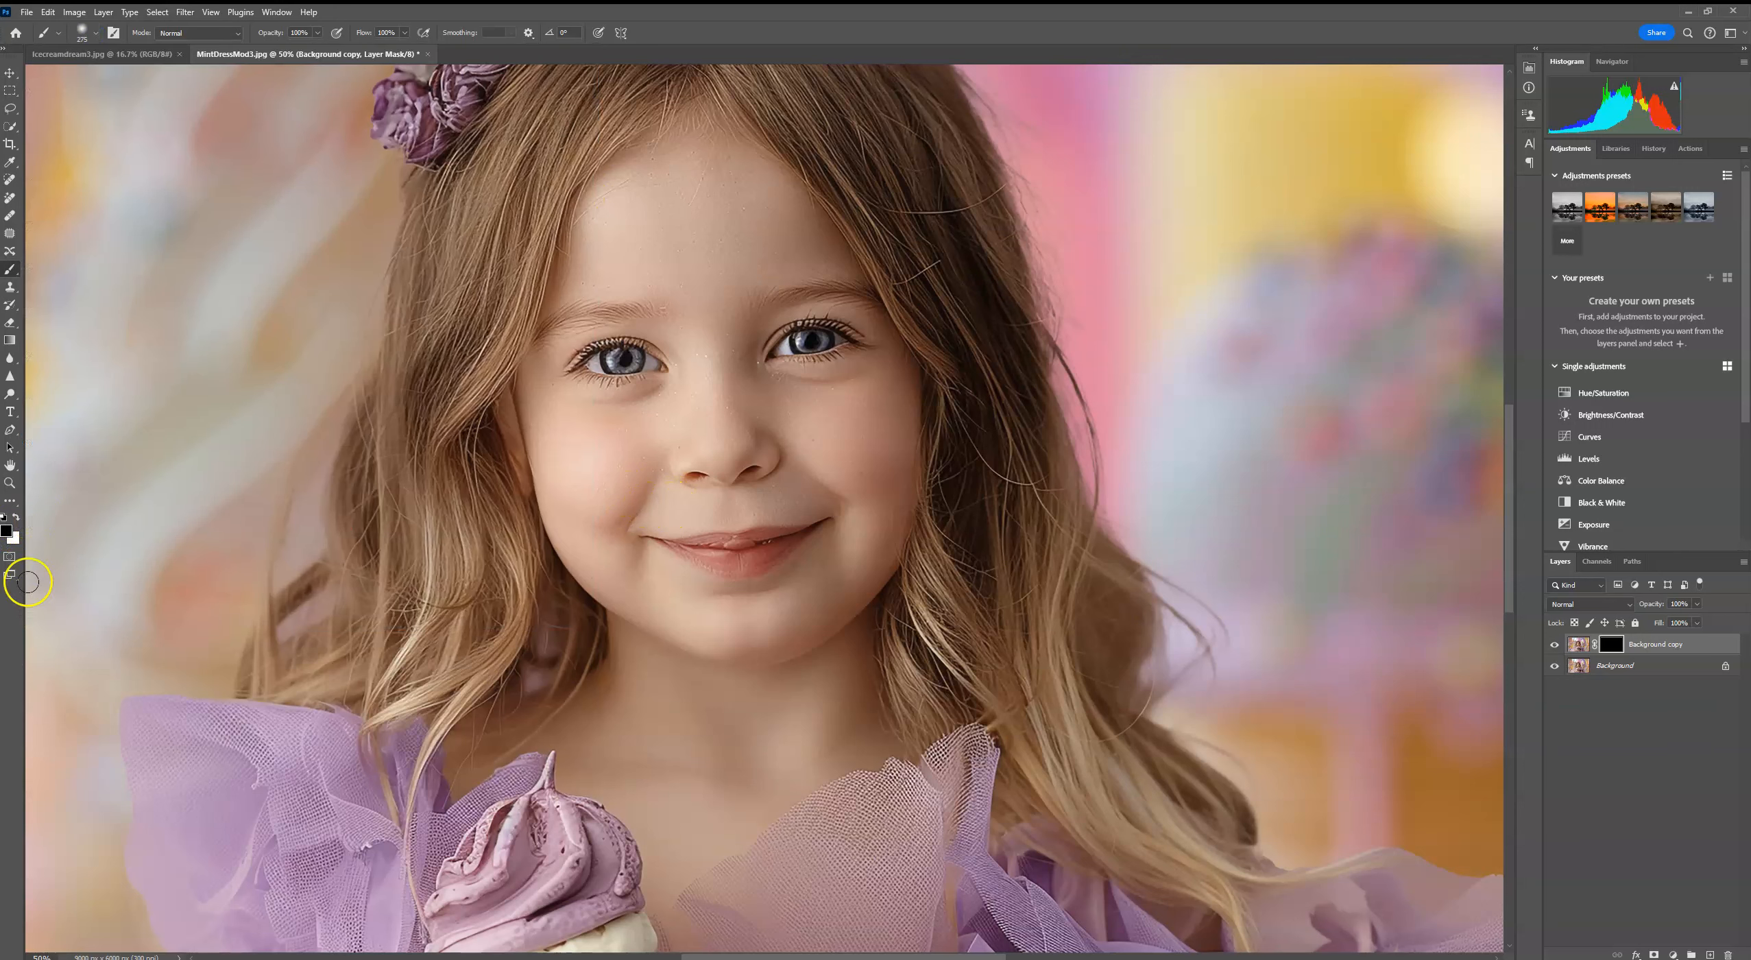
{"action": "key", "text": "ctrl+plus"}
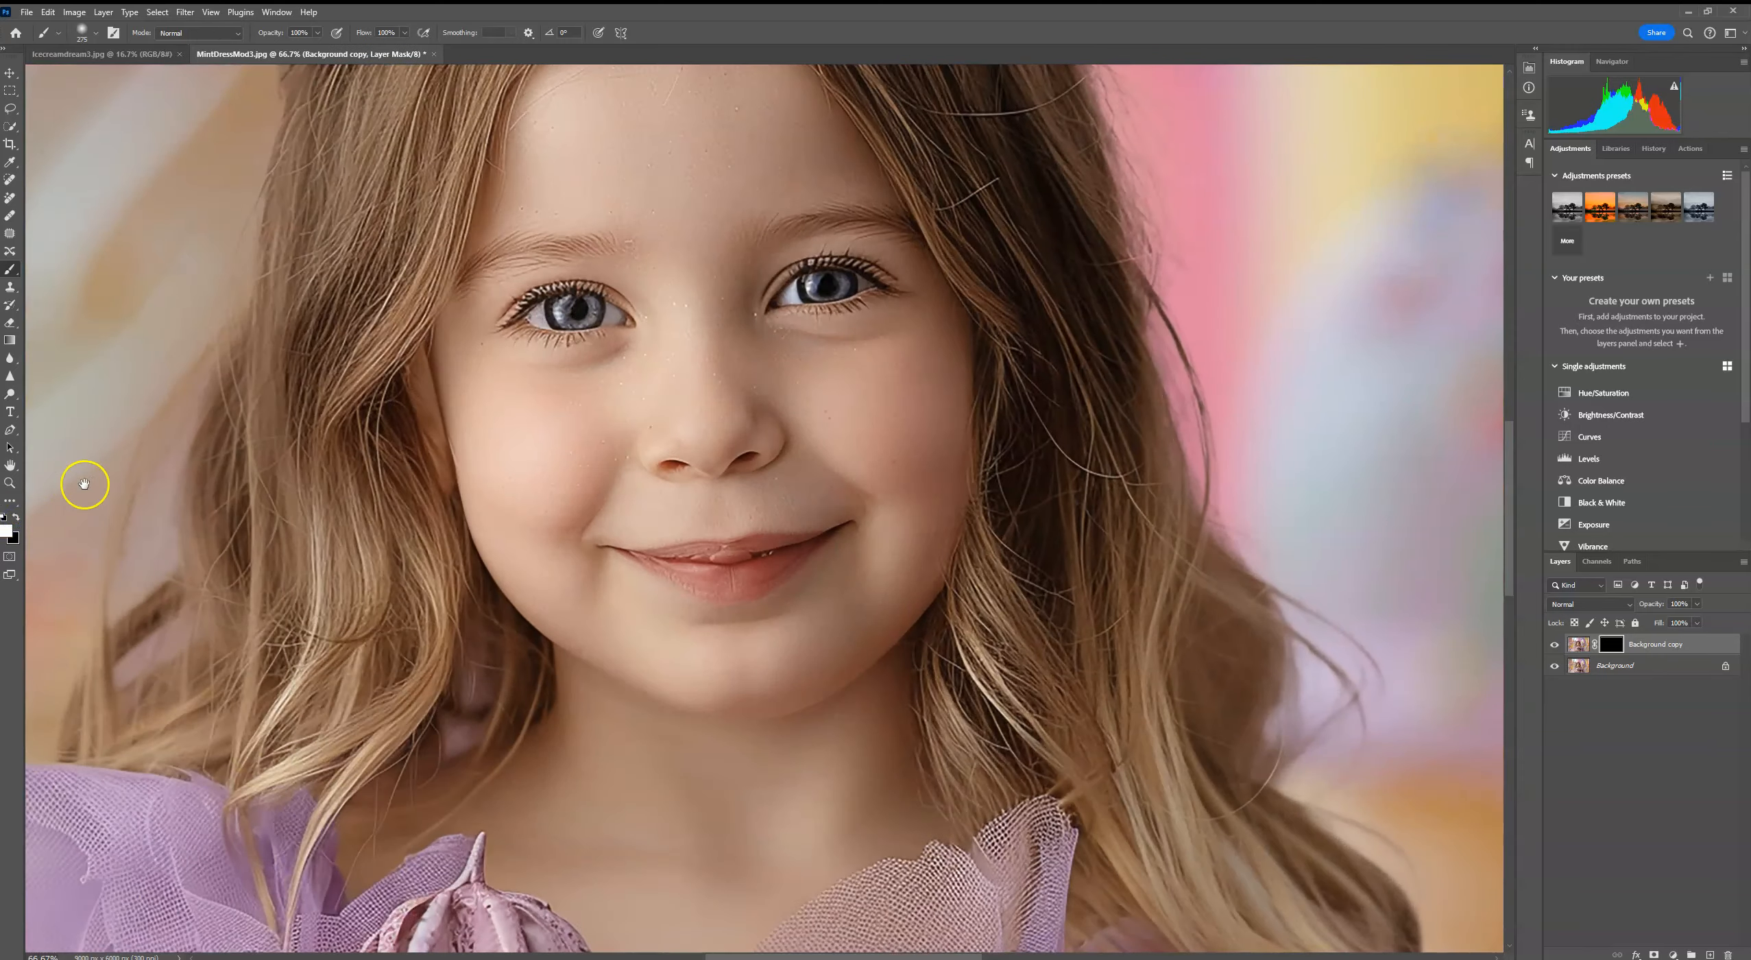
{"action": "left_click_drag", "start_coordinate": [82, 476], "coordinate": [748, 425]}
{"action": "left_click_drag", "start_coordinate": [527, 836], "coordinate": [574, 362]}
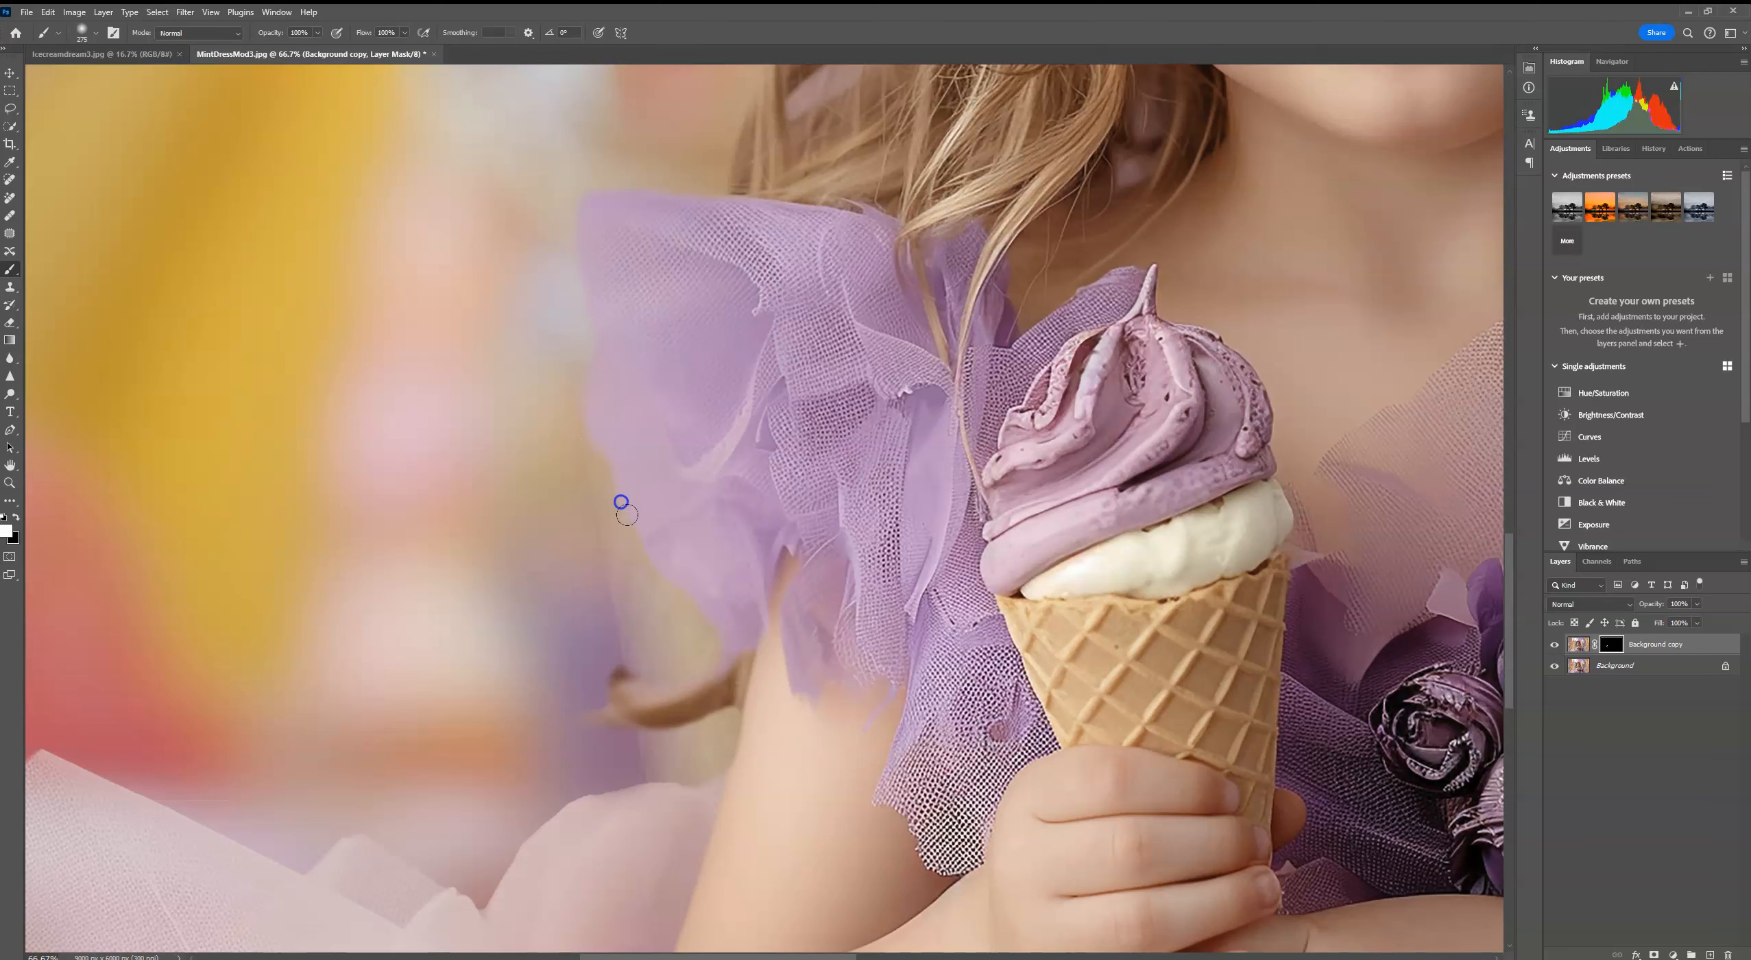
{"action": "mouse_move", "coordinate": [637, 667]}
{"action": "left_mouse_down"}
{"action": "mouse_move", "coordinate": [620, 714]}
{"action": "mouse_move", "coordinate": [691, 715]}
{"action": "left_mouse_up"}
Step: Paint white on the mask along the outer edges of the pale pink tulle at the image's lower left
{"action": "mouse_move", "coordinate": [684, 792]}
{"action": "left_mouse_down"}
{"action": "mouse_move", "coordinate": [603, 793]}
{"action": "mouse_move", "coordinate": [546, 832]}
{"action": "left_mouse_up"}
{"action": "left_click_drag", "start_coordinate": [348, 862], "coordinate": [649, 643]}
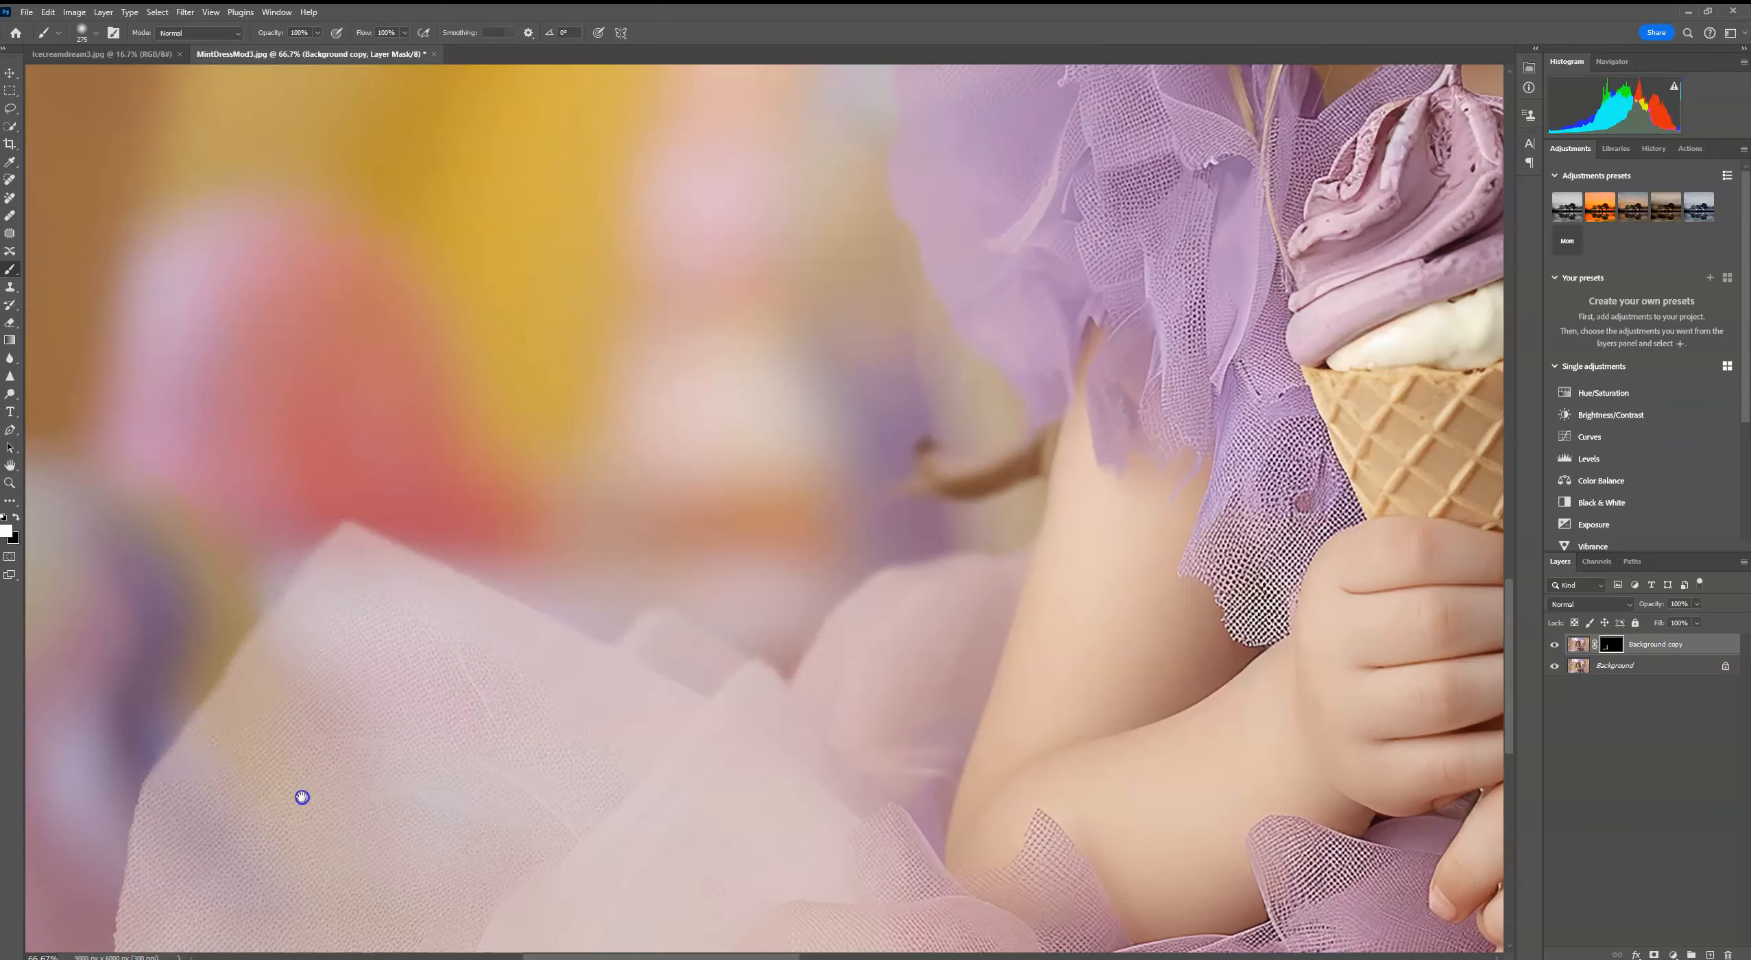
{"action": "left_click_drag", "start_coordinate": [297, 798], "coordinate": [492, 453]}
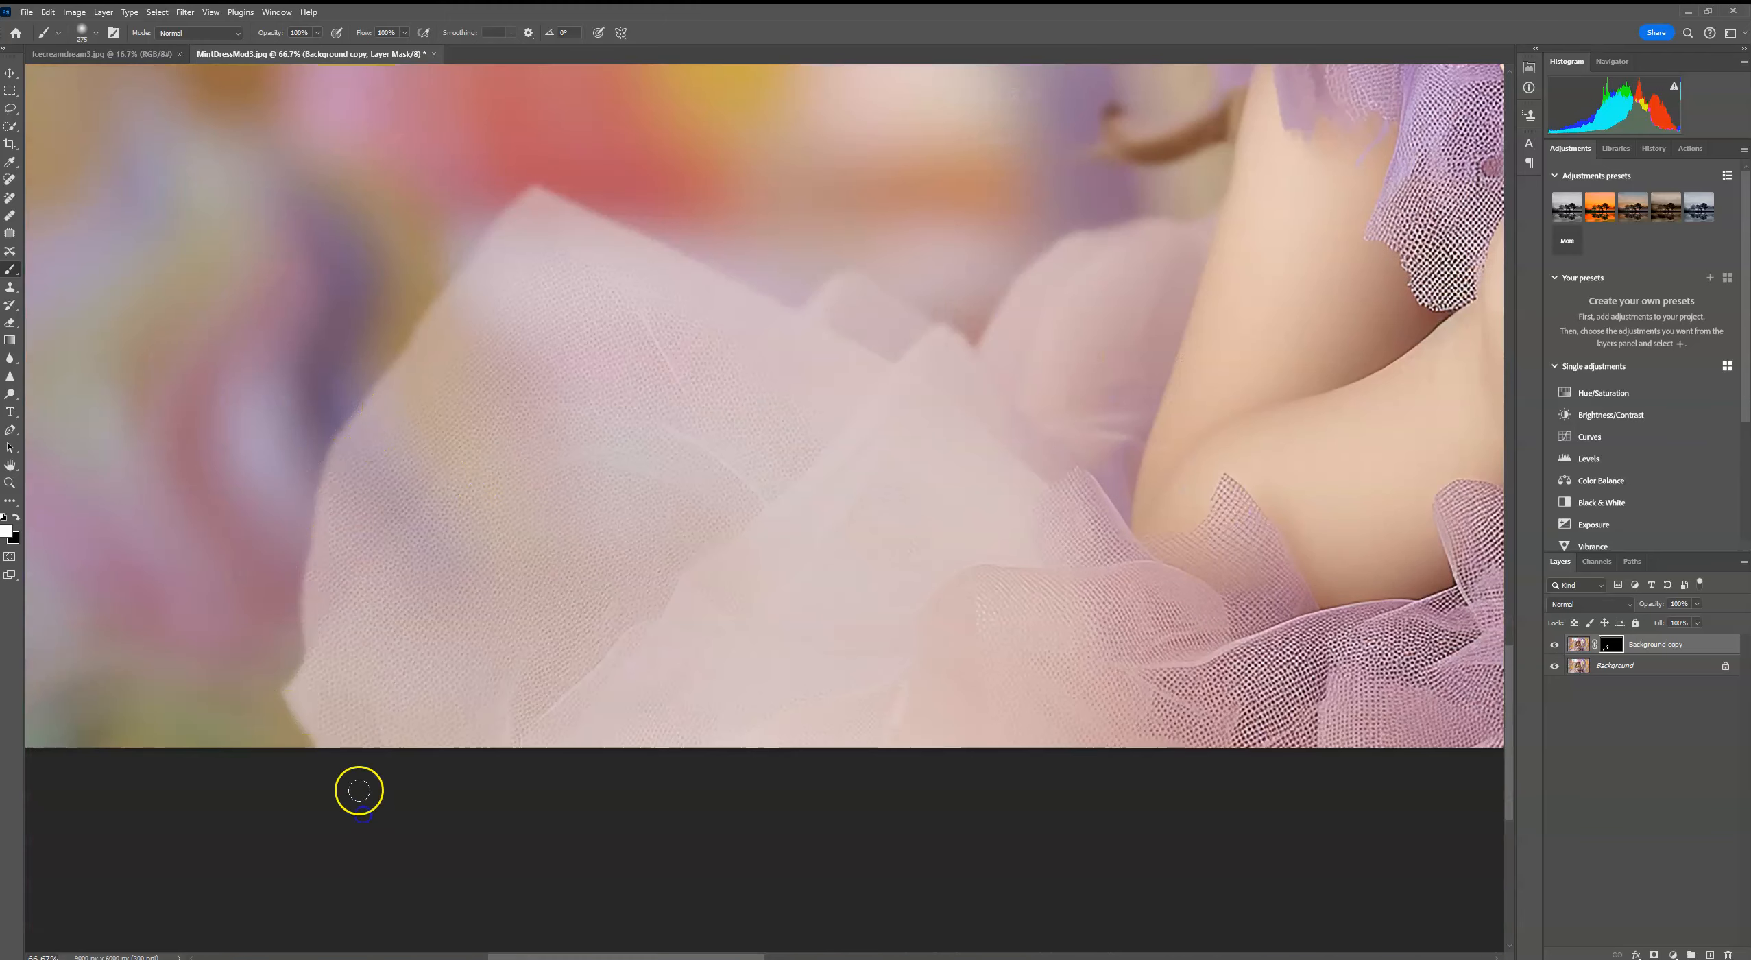
Step: Soften the outer edge of the purple ruffles on the image's right side by painting white on the blur mask
{"action": "left_click_drag", "start_coordinate": [1246, 401], "coordinate": [412, 488]}
{"action": "left_click_drag", "start_coordinate": [904, 362], "coordinate": [836, 359]}
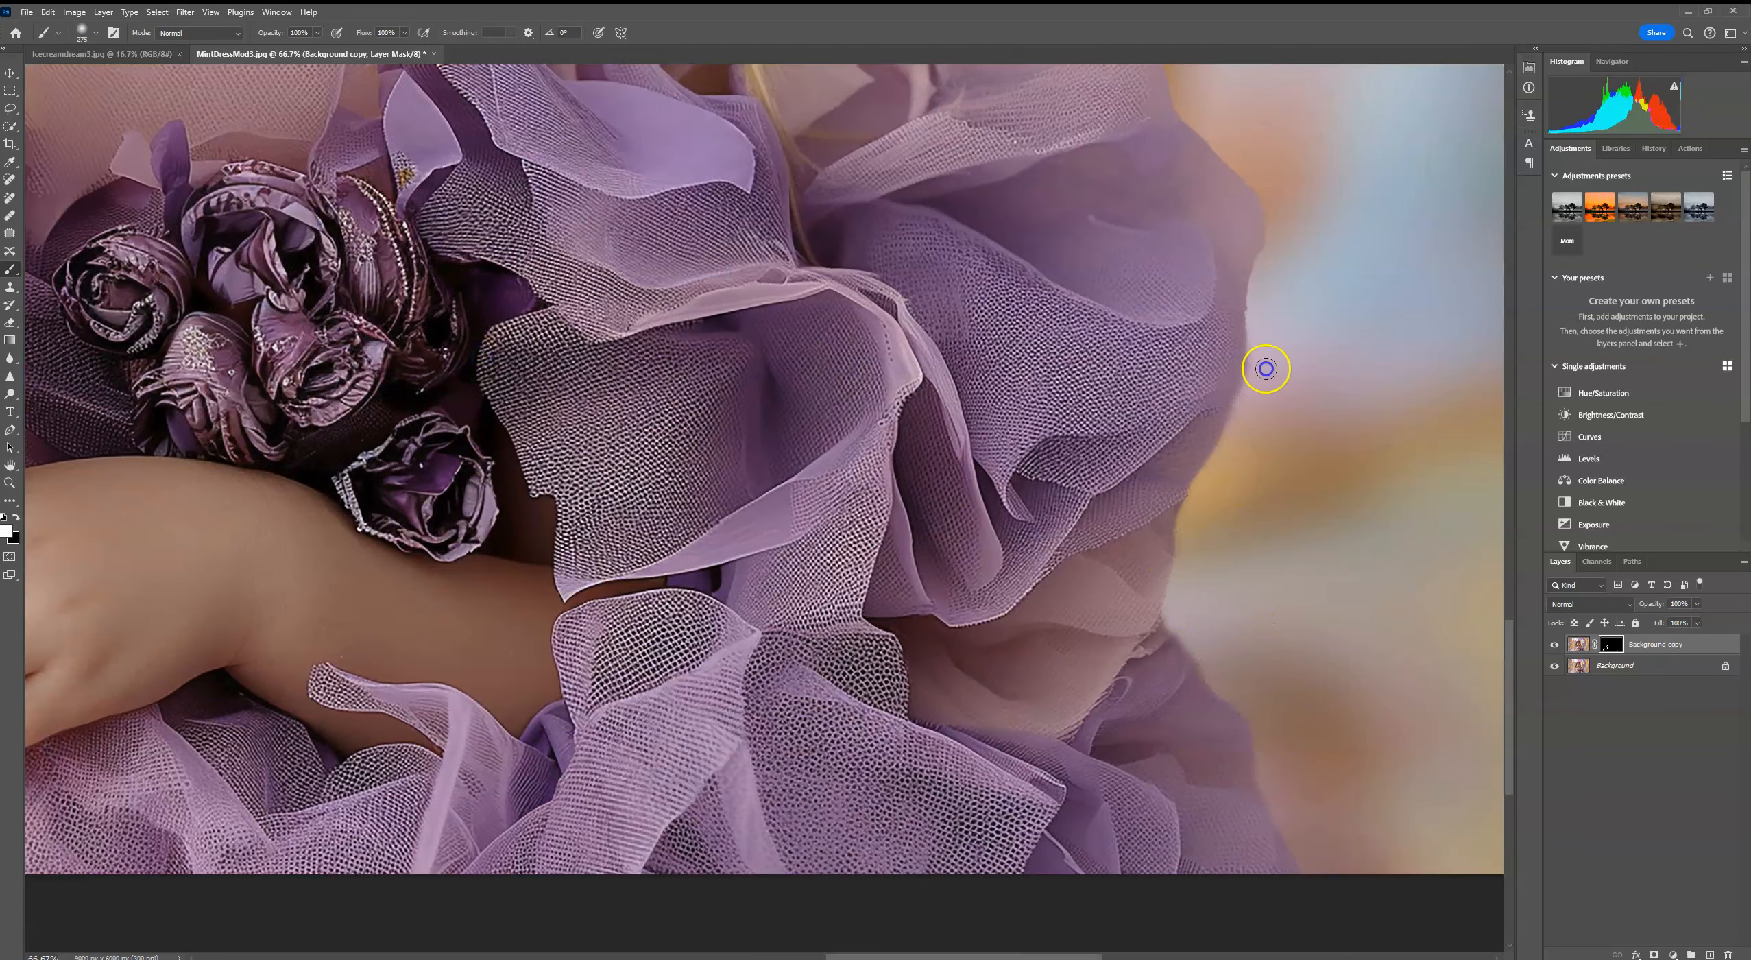
{"action": "left_click_drag", "start_coordinate": [1263, 219], "coordinate": [1251, 614]}
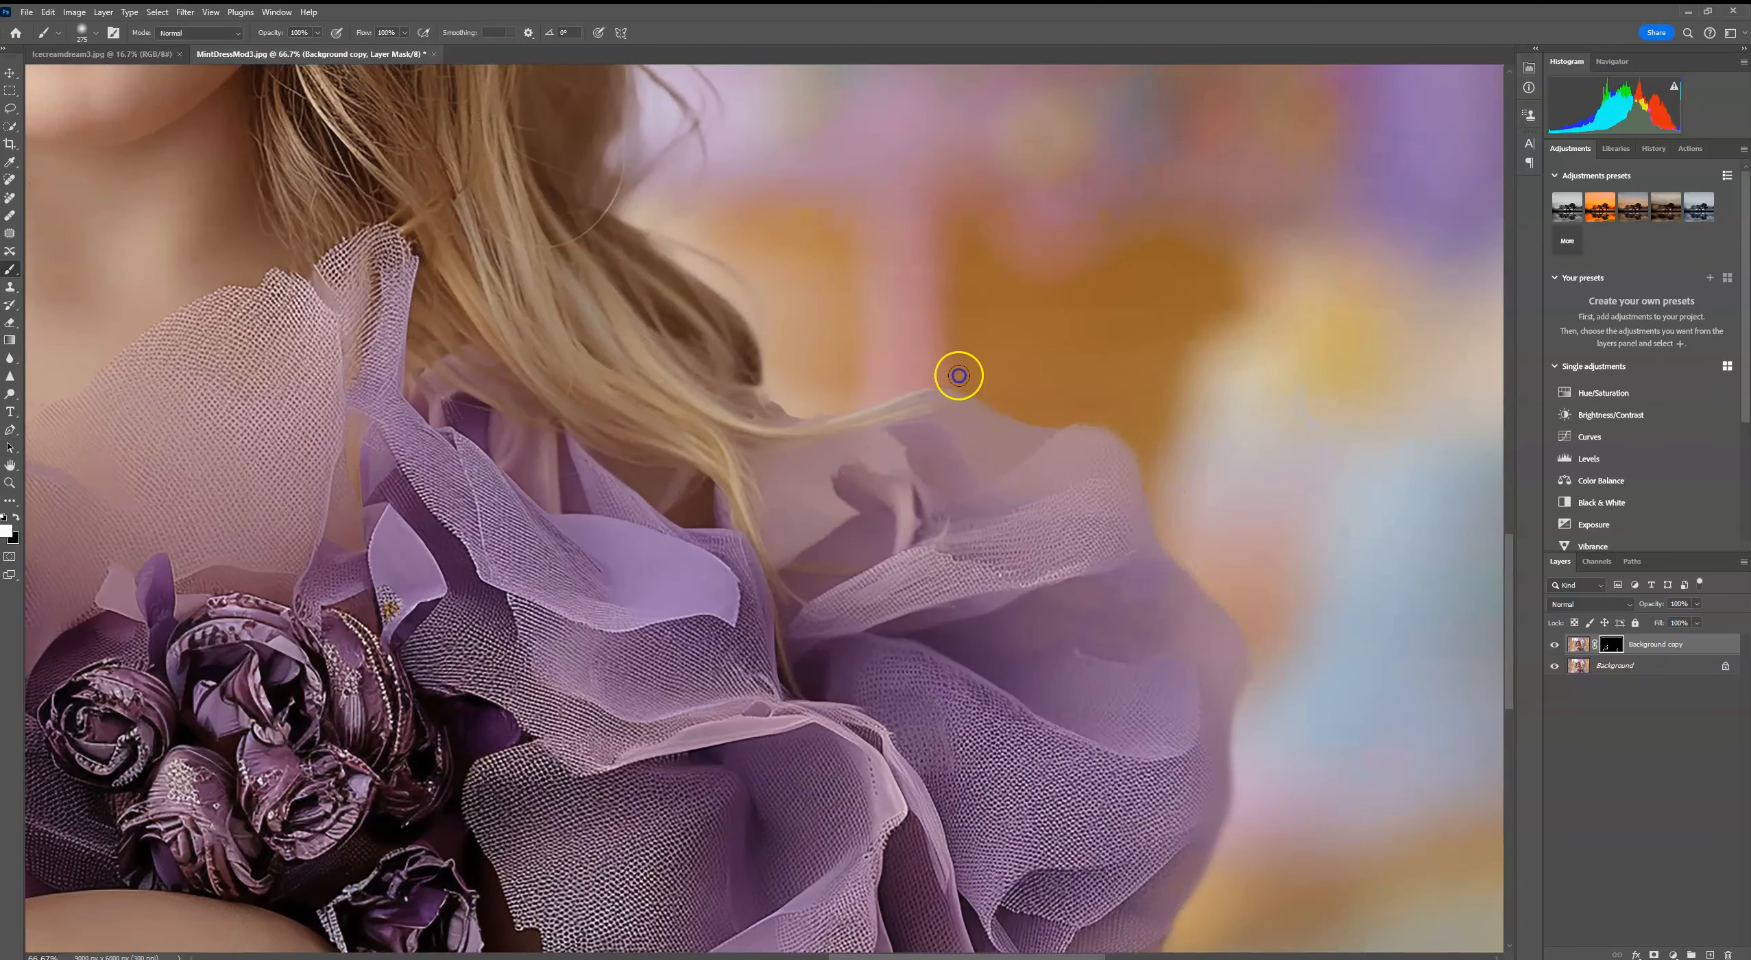
Step: Blend the hair edge on the image's right side into the backdrop by painting white on the blur mask
{"action": "mouse_move", "coordinate": [730, 251]}
{"action": "left_mouse_down"}
{"action": "mouse_move", "coordinate": [1180, 530]}
{"action": "mouse_move", "coordinate": [1259, 738]}
{"action": "left_mouse_up"}
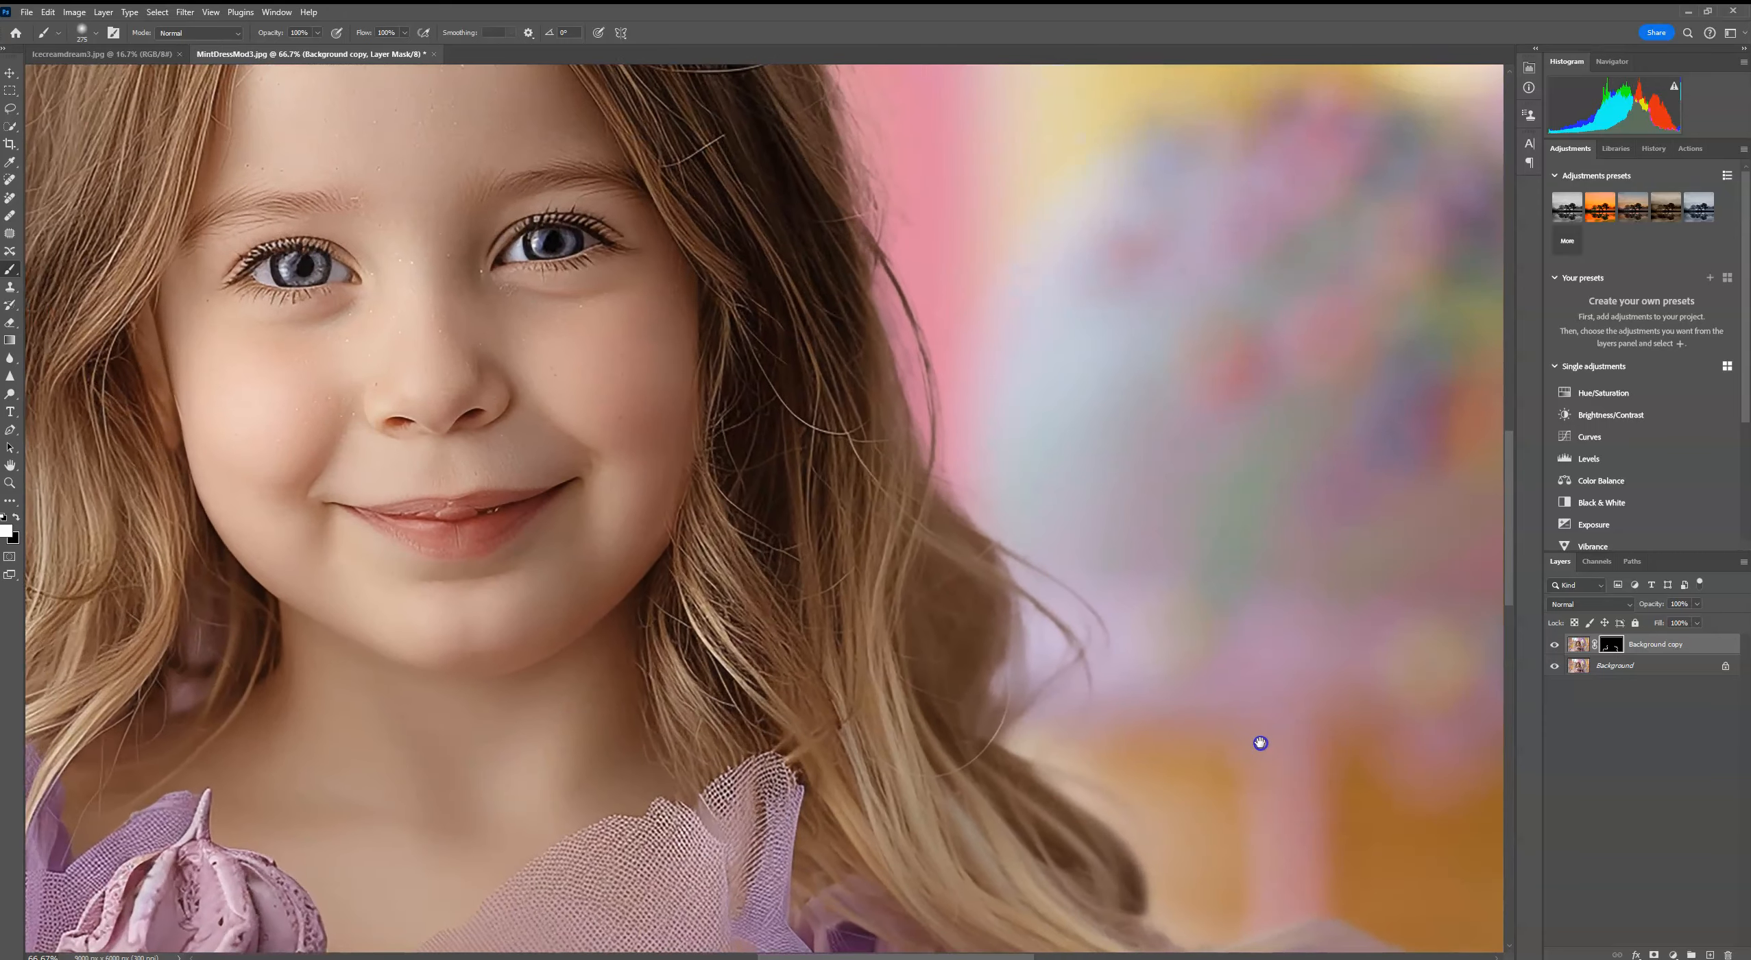
{"action": "left_click_drag", "start_coordinate": [944, 463], "coordinate": [1020, 489]}
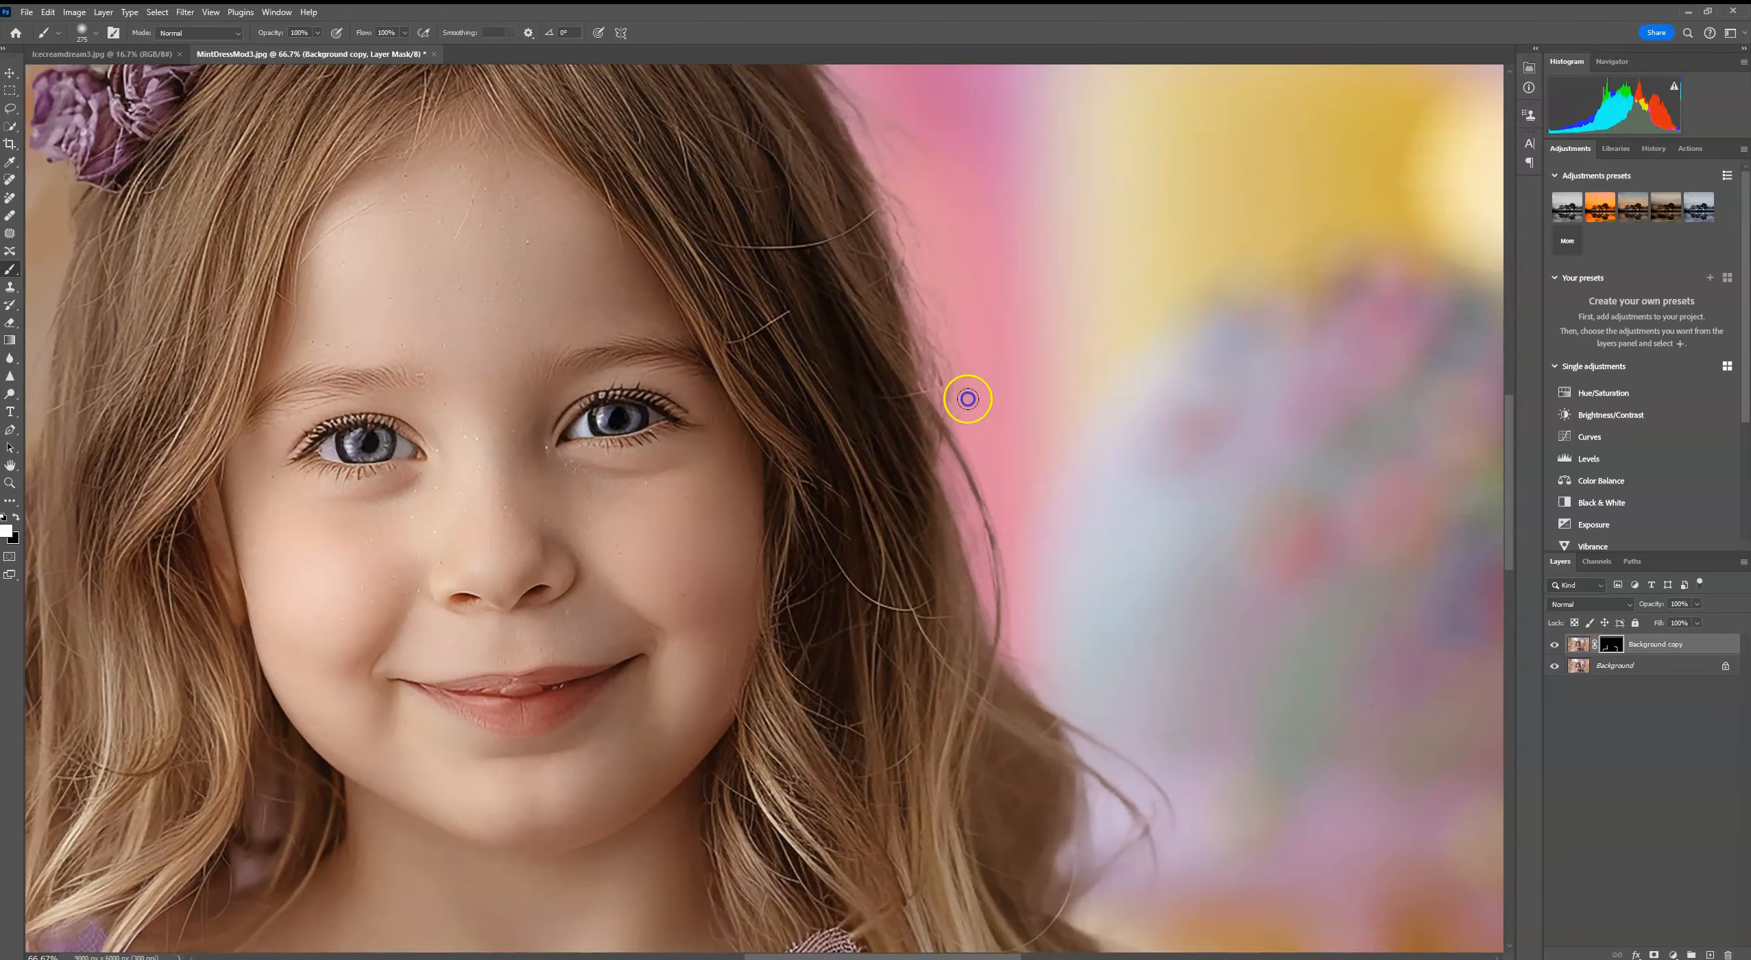
{"action": "left_click_drag", "start_coordinate": [963, 220], "coordinate": [1115, 636]}
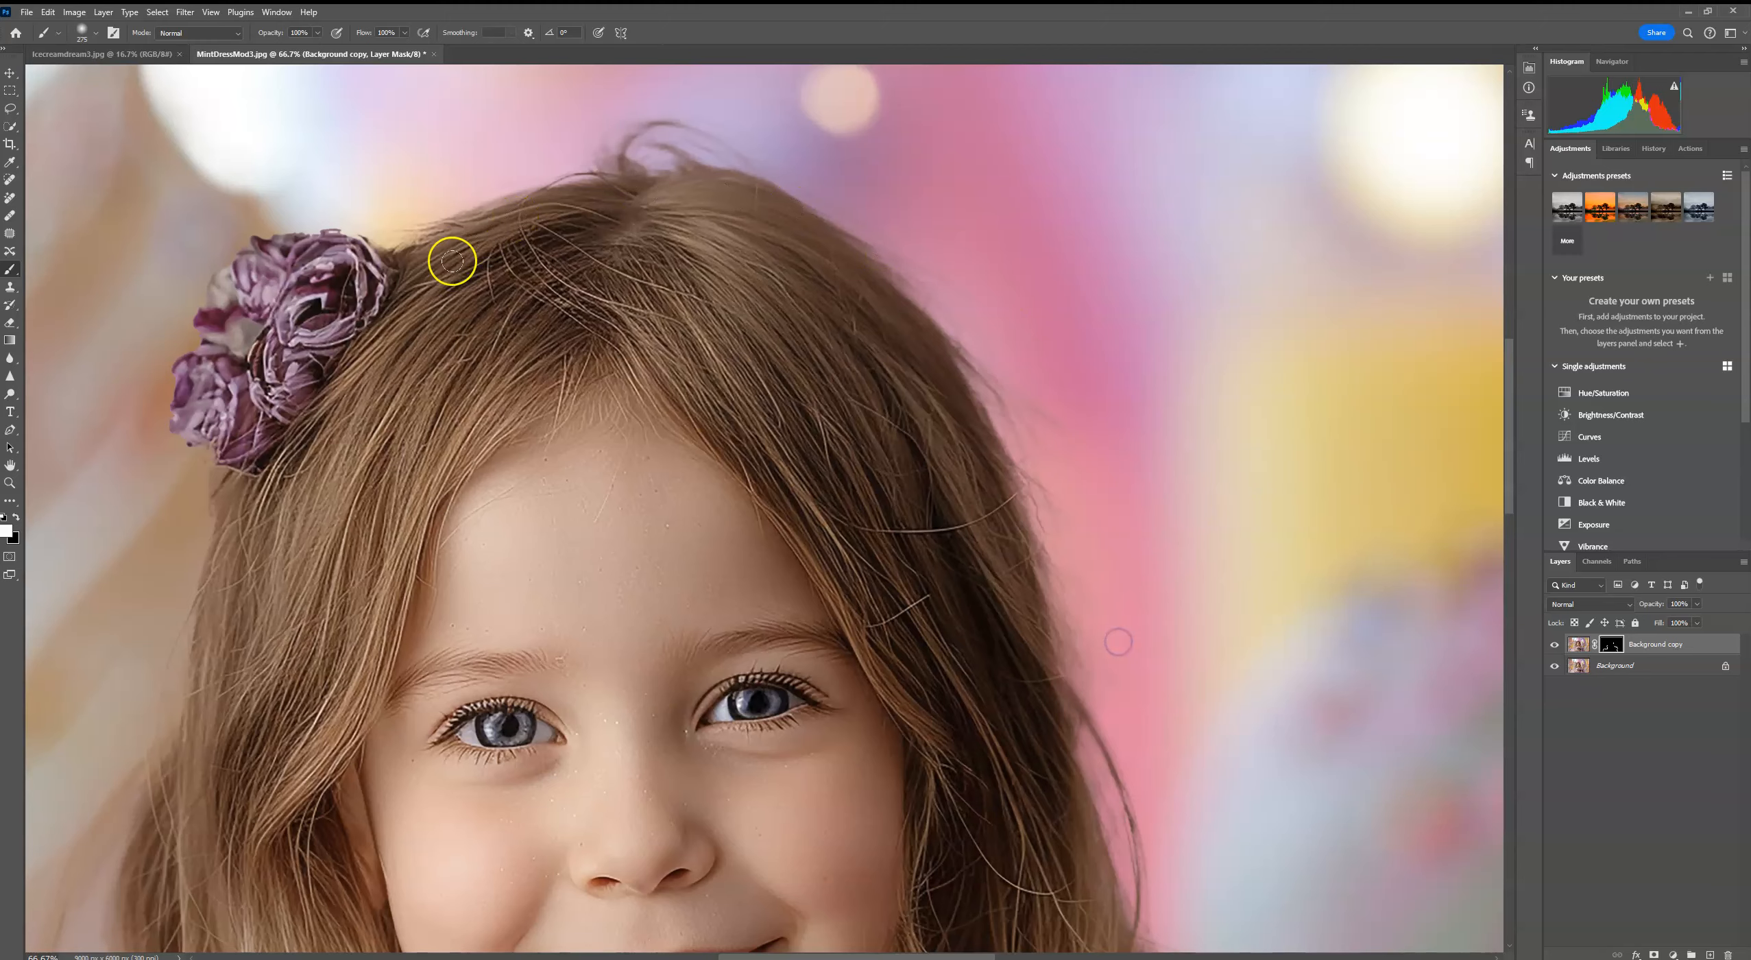
Step: Paint white on the blur mask around the flower hairpiece and along the hair edge on the image's left side
{"action": "left_click_drag", "start_coordinate": [262, 452], "coordinate": [470, 504]}
{"action": "left_click_drag", "start_coordinate": [551, 271], "coordinate": [457, 261]}
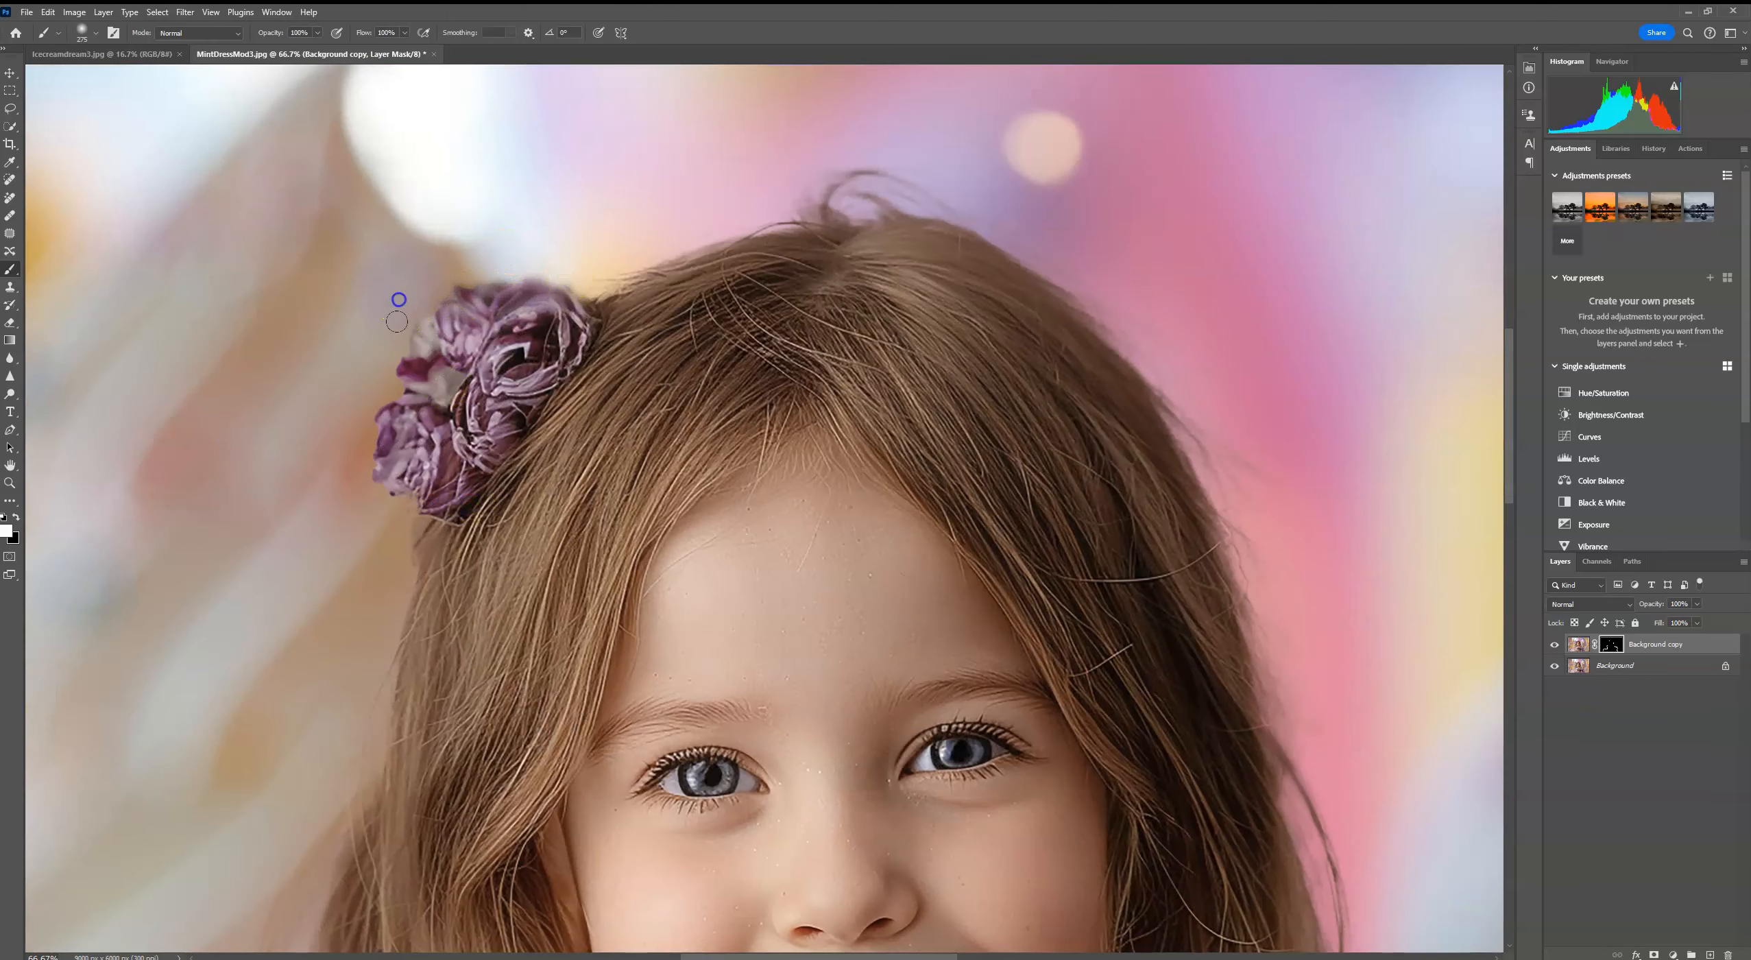
{"action": "scroll", "coordinate": [362, 544], "scroll_direction": "down", "scroll_amount": 15}
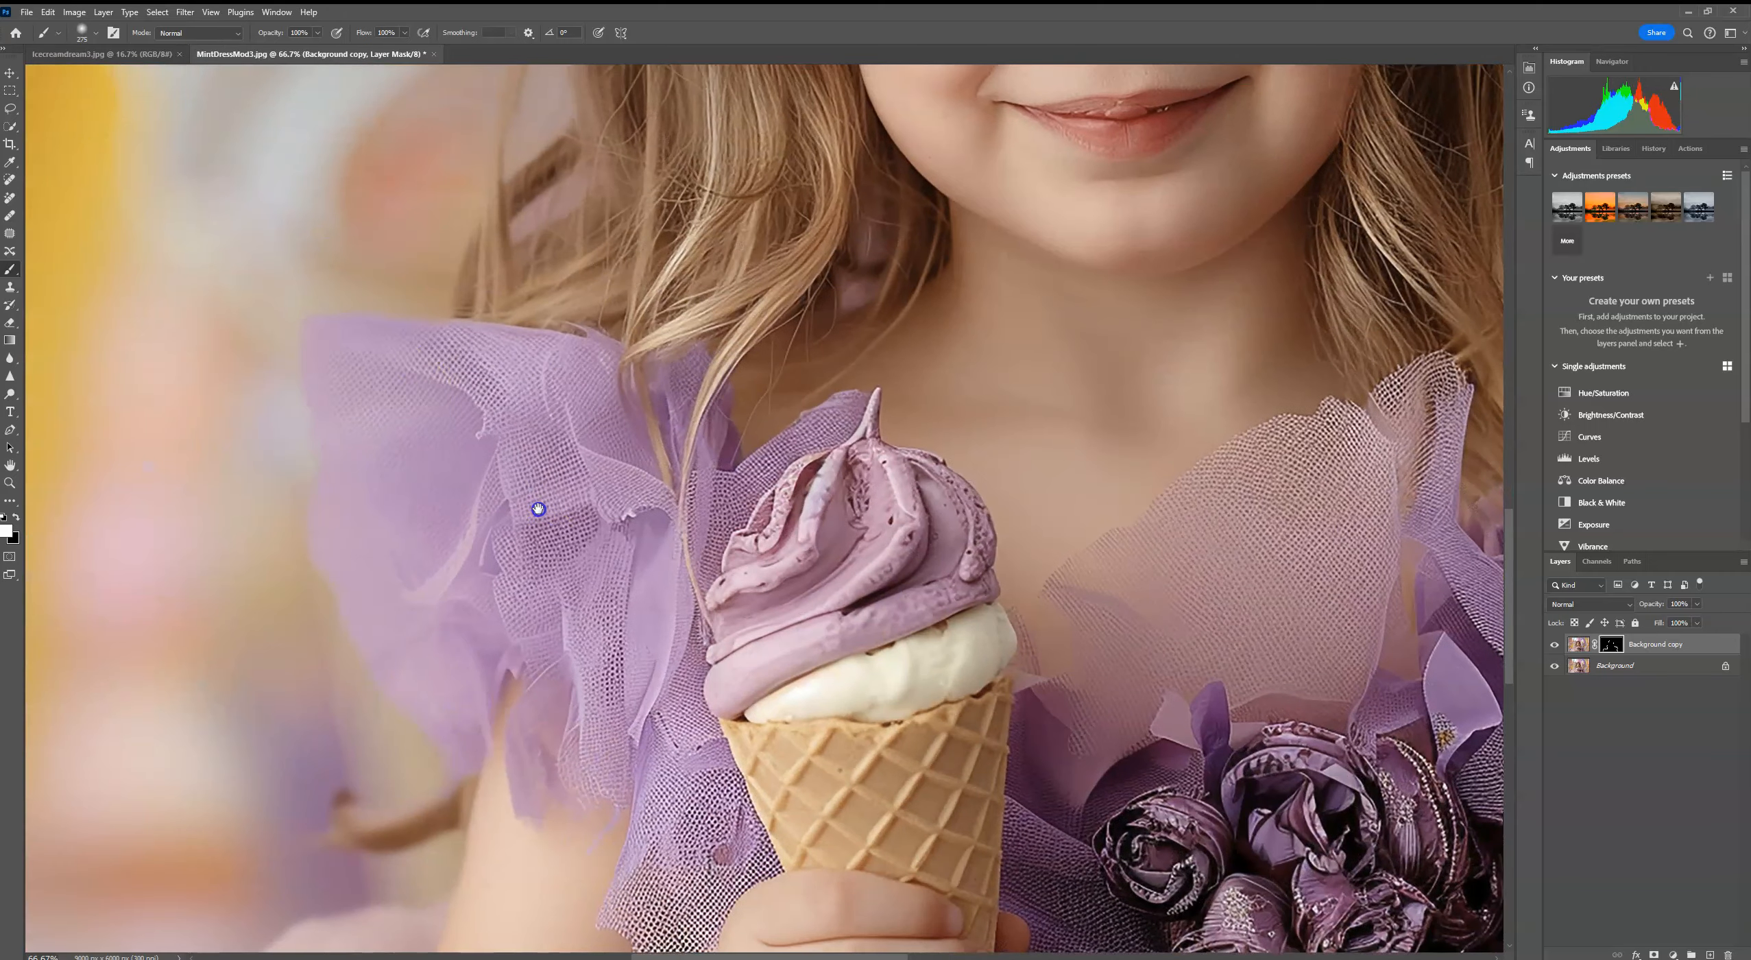
{"action": "left_click", "coordinate": [685, 345]}
{"action": "key", "text": "ctrl+0"}
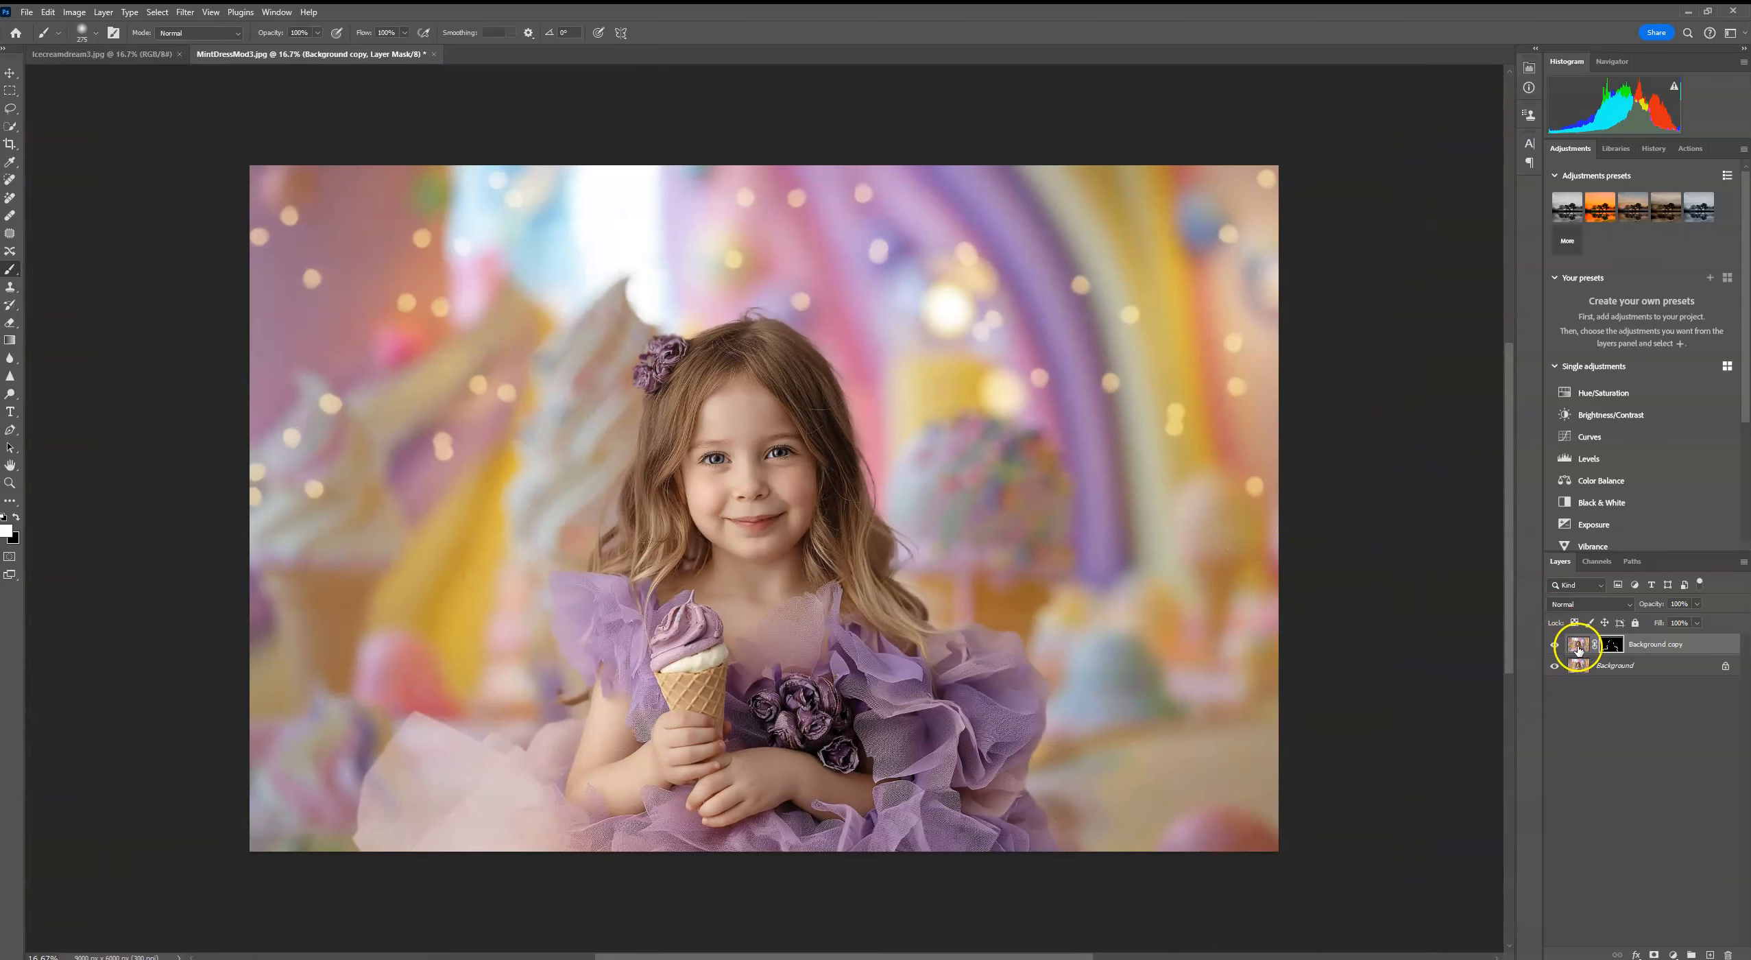
Step: Add 1.53% uniform noise to the blurred image on the Background copy layer, leaving its mask unselected
{"action": "key", "text": "ctrl+plus"}
{"action": "key", "text": "ctrl+plus"}
{"action": "key", "text": "ctrl+plus"}
{"action": "key", "text": "ctrl+plus"}
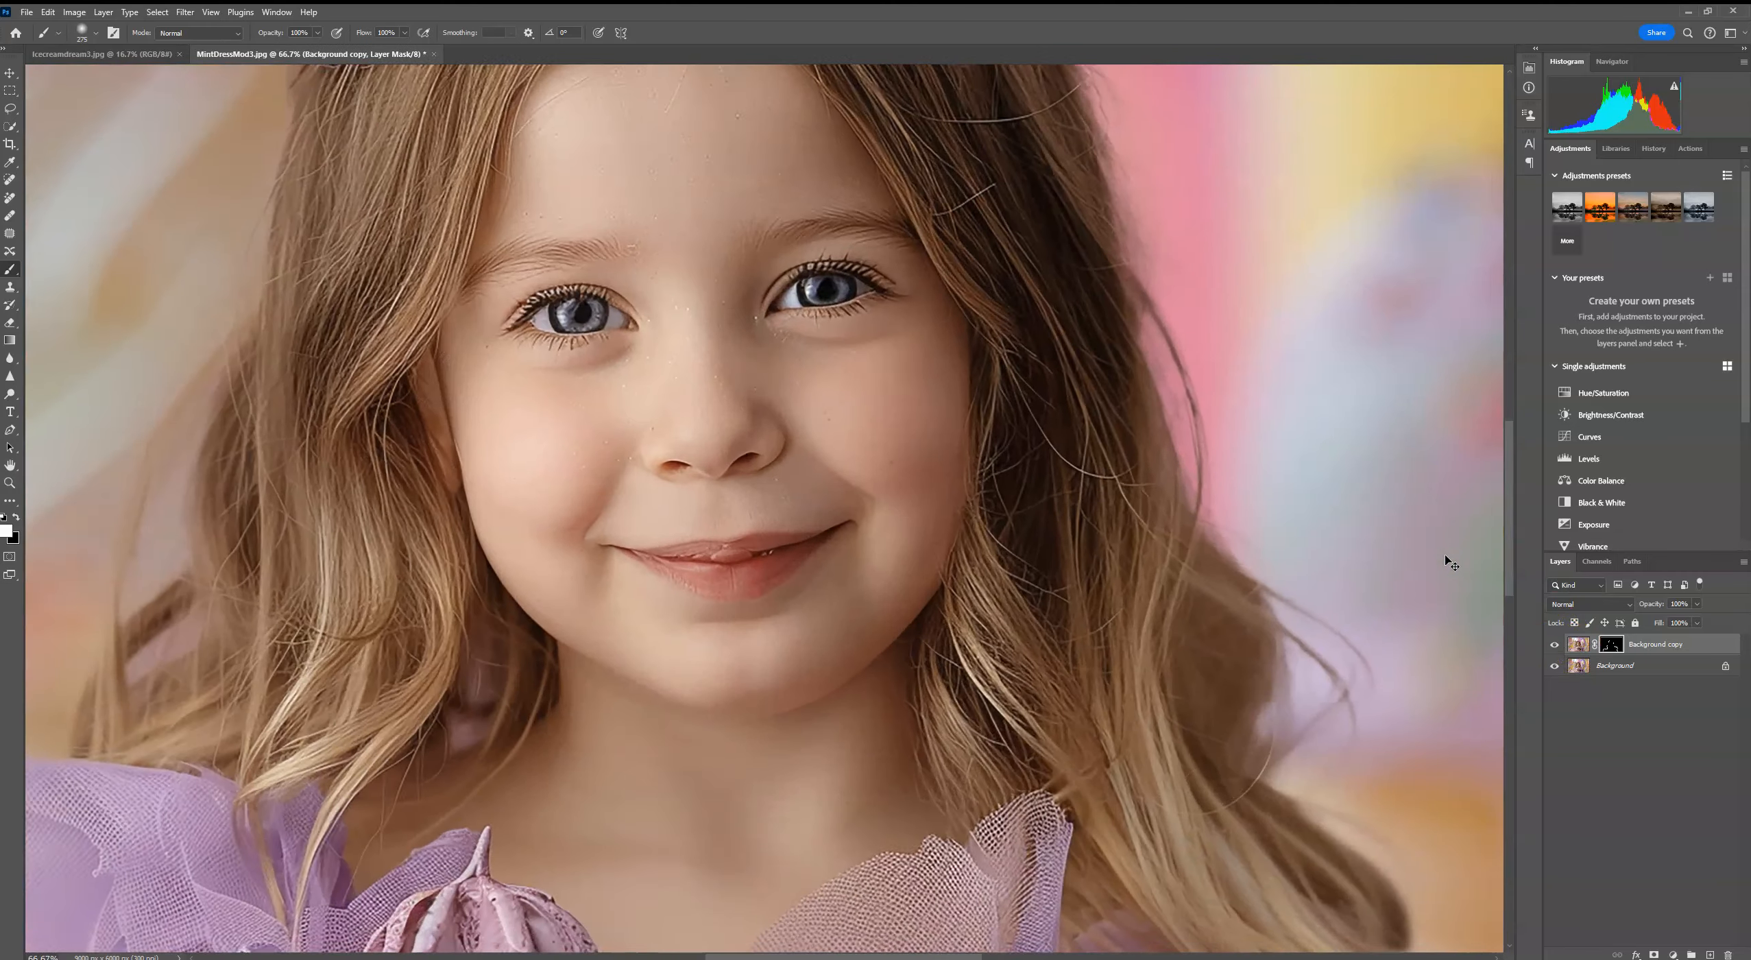
{"action": "left_click_drag", "start_coordinate": [519, 797], "coordinate": [1294, 231]}
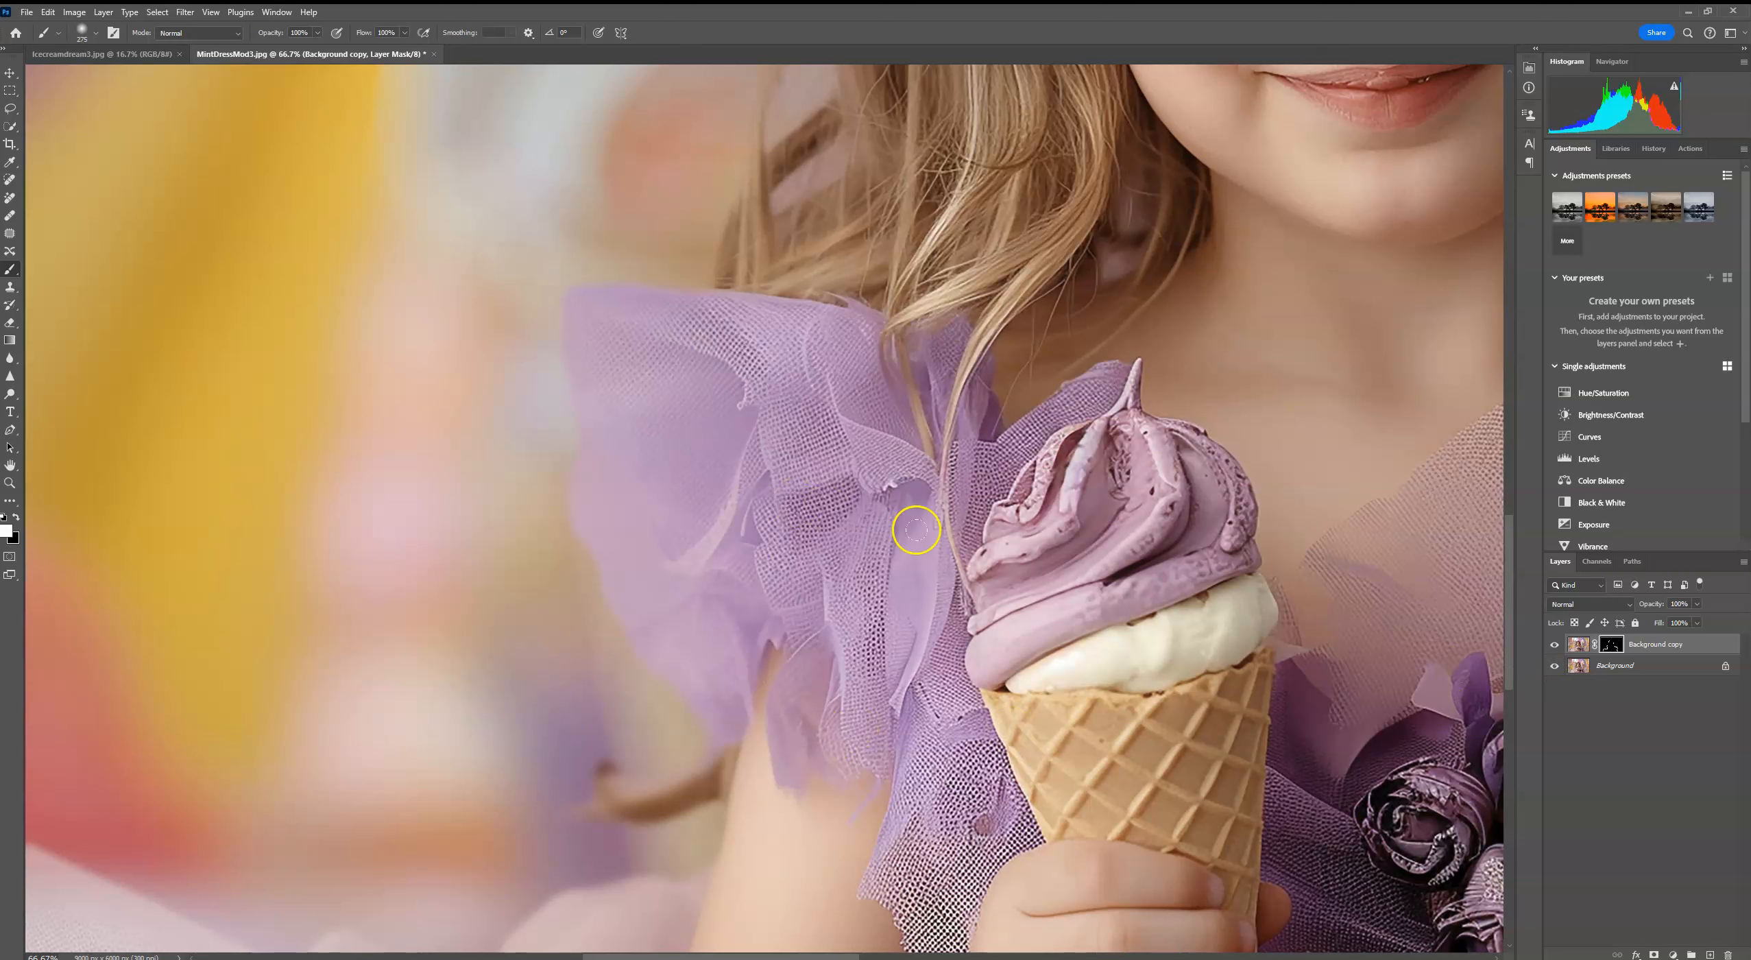
{"action": "left_click", "coordinate": [1578, 645]}
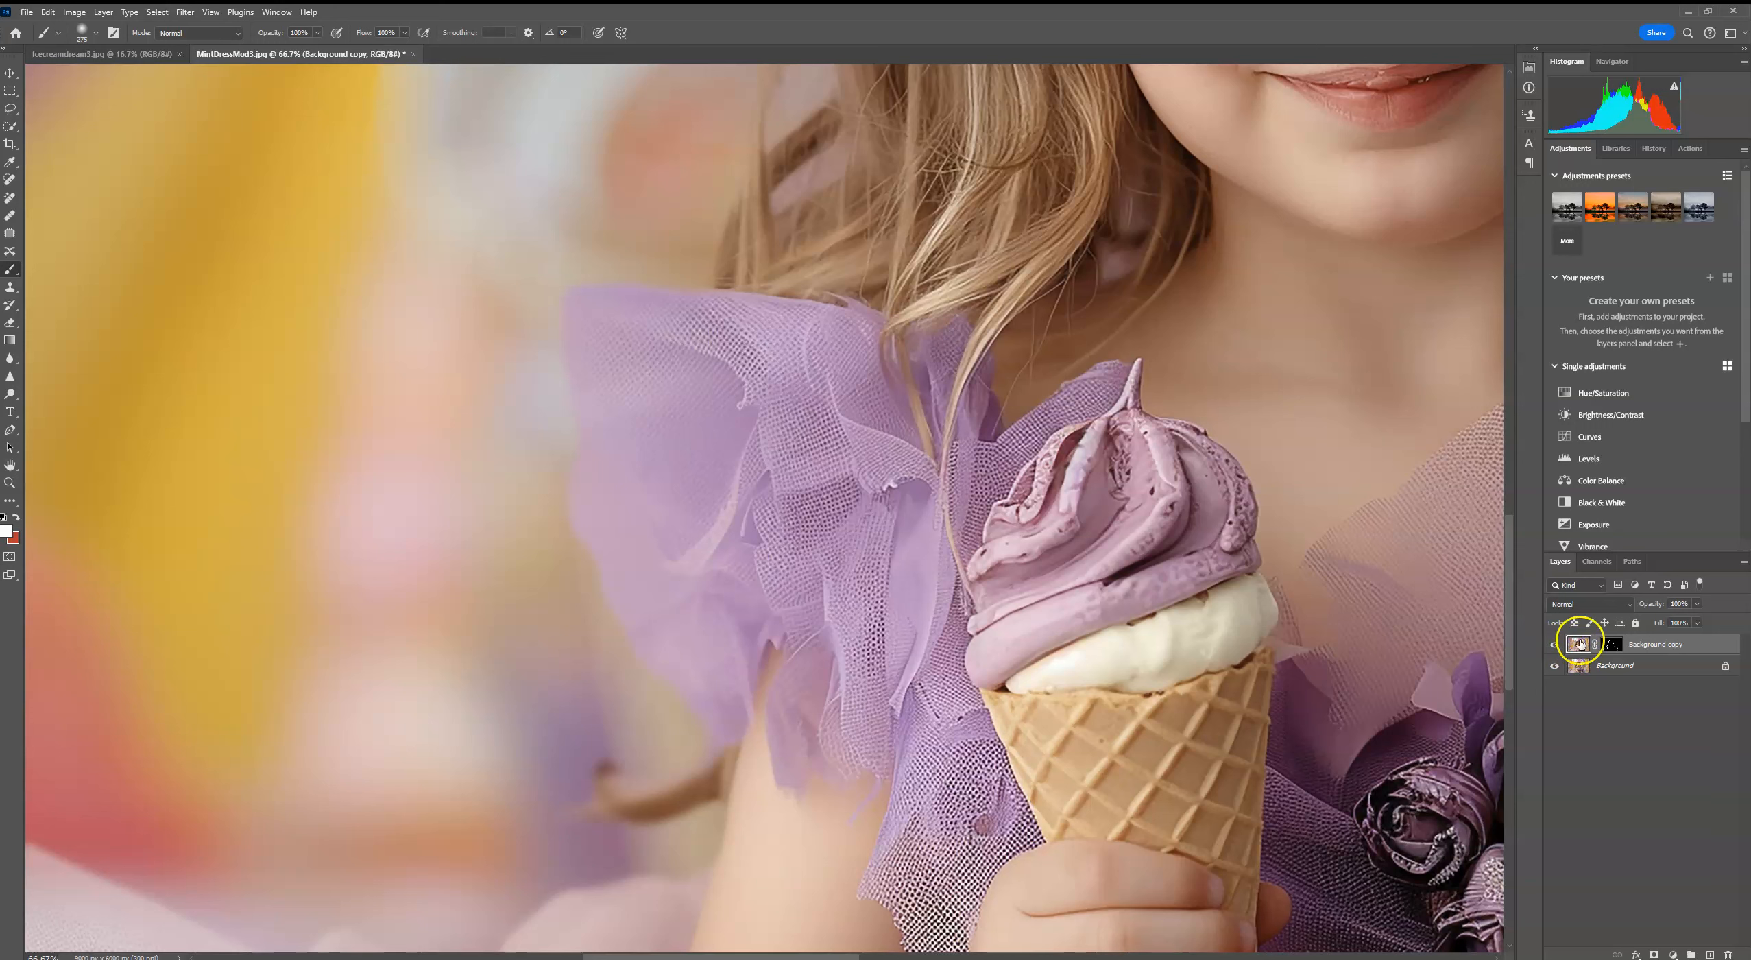
{"action": "left_click", "coordinate": [185, 12]}
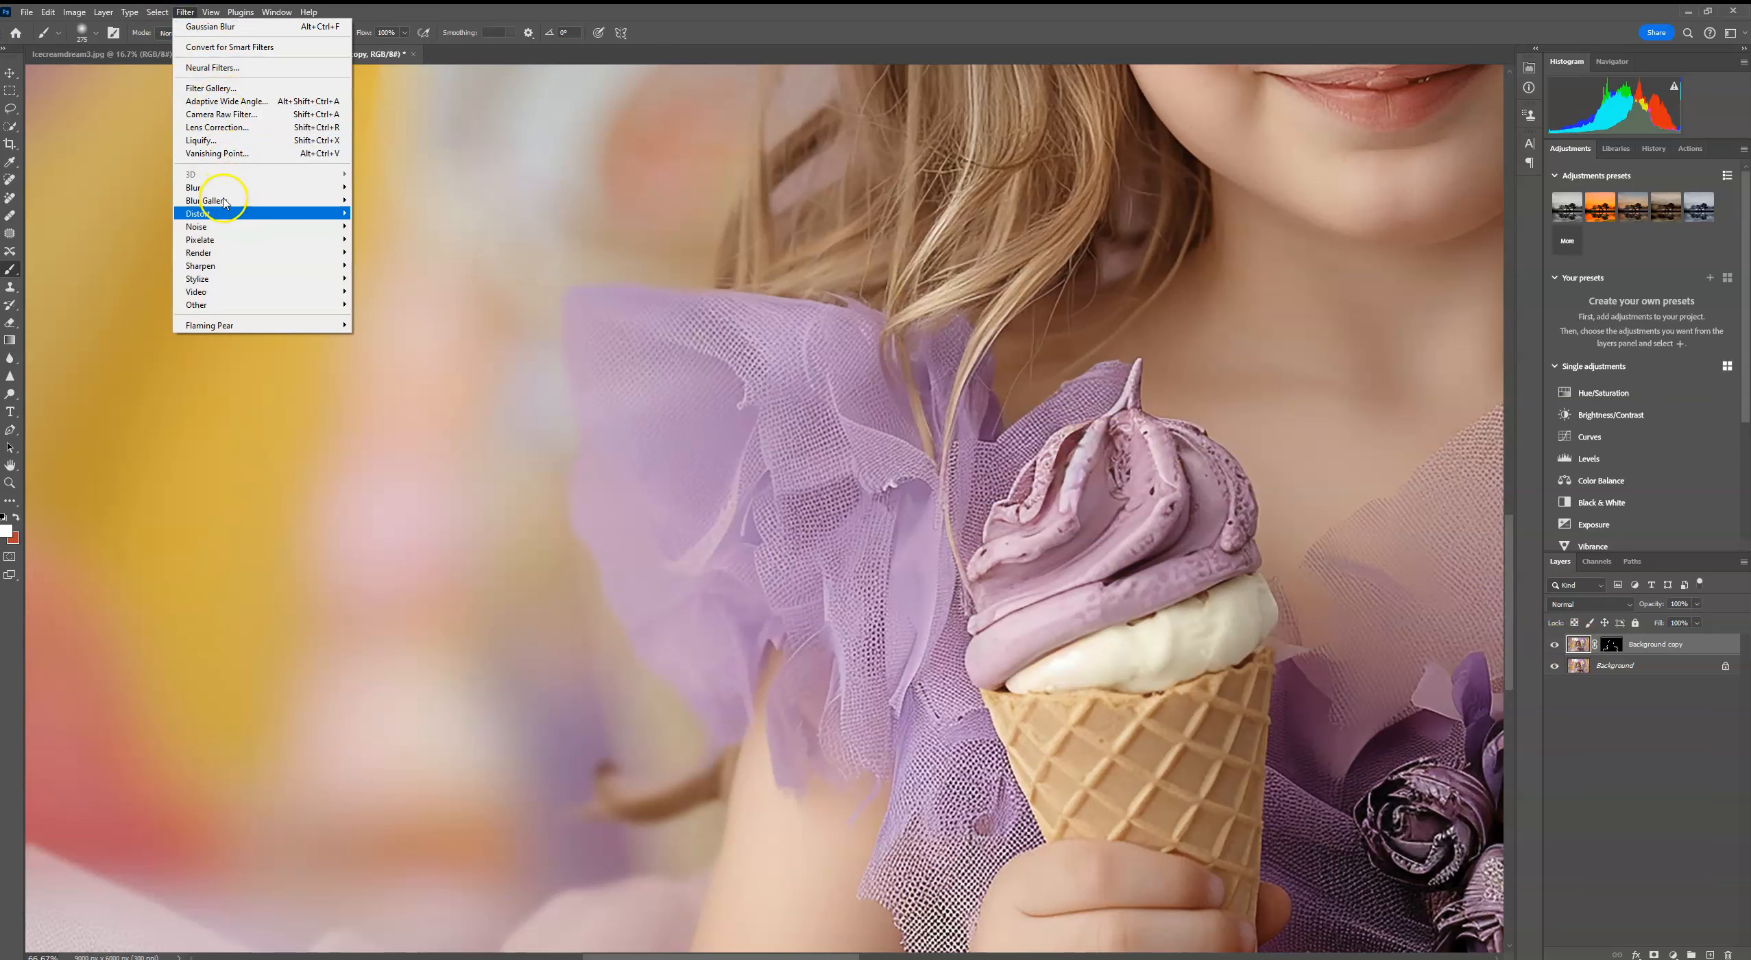
{"action": "mouse_move", "coordinate": [220, 226]}
{"action": "left_click", "coordinate": [382, 227]}
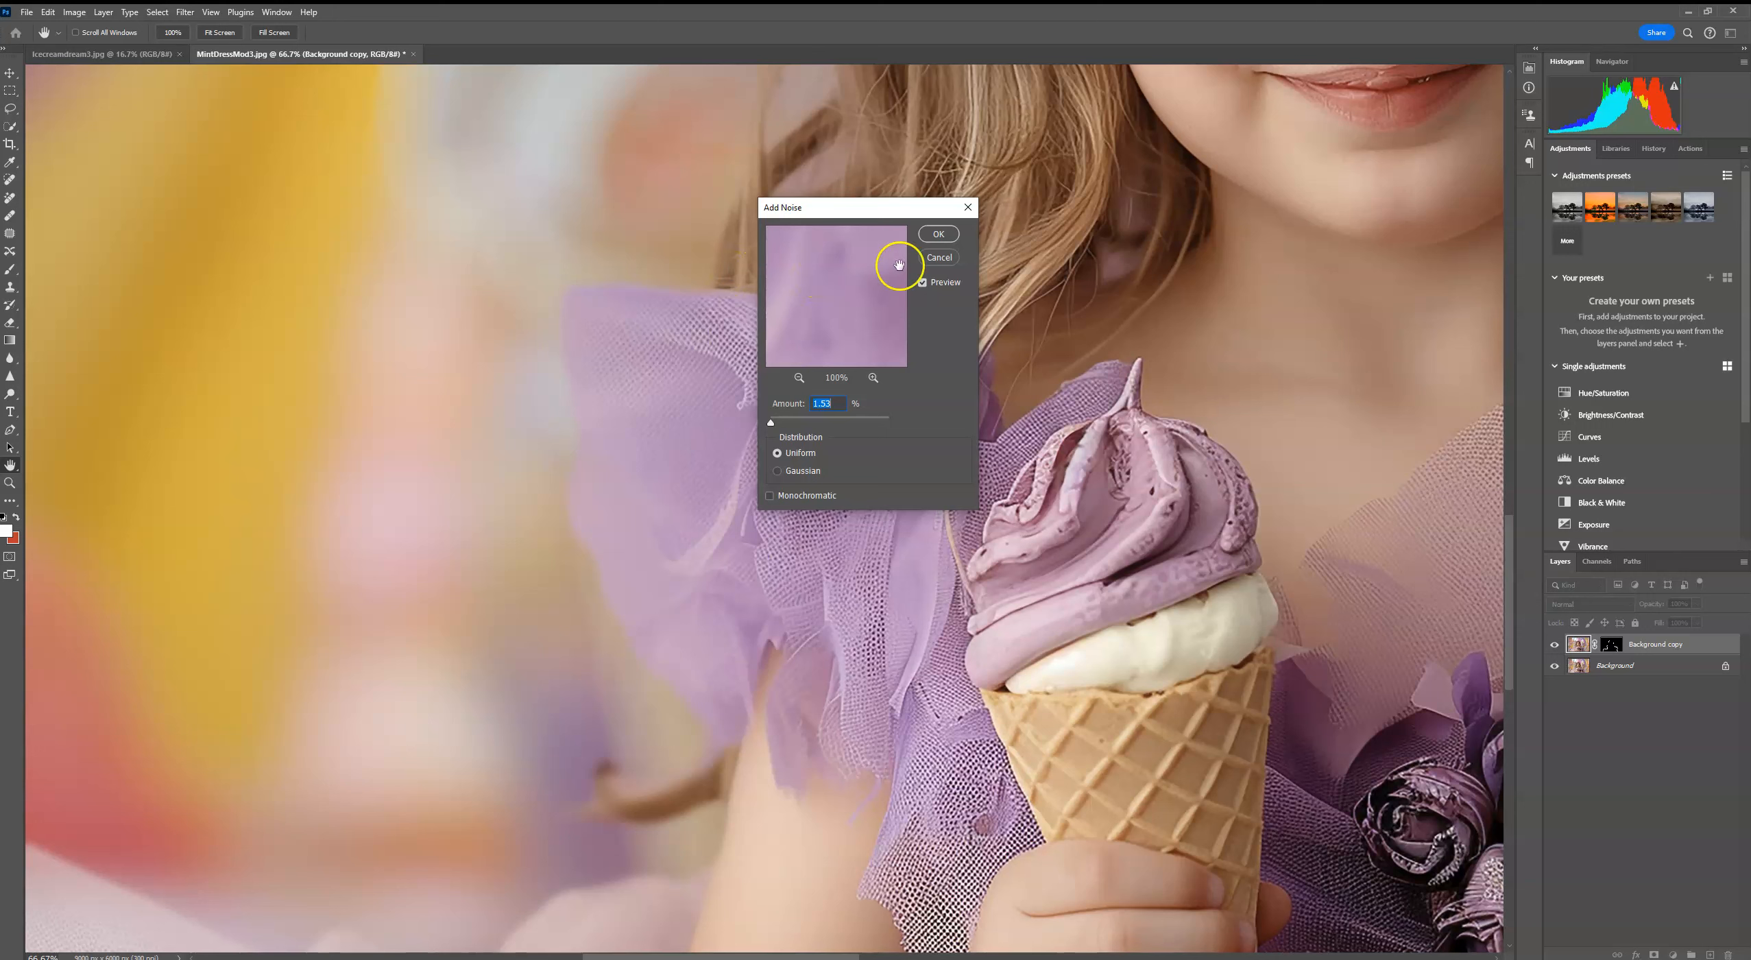
{"action": "left_click", "coordinate": [938, 234]}
{"action": "key", "text": "b"}
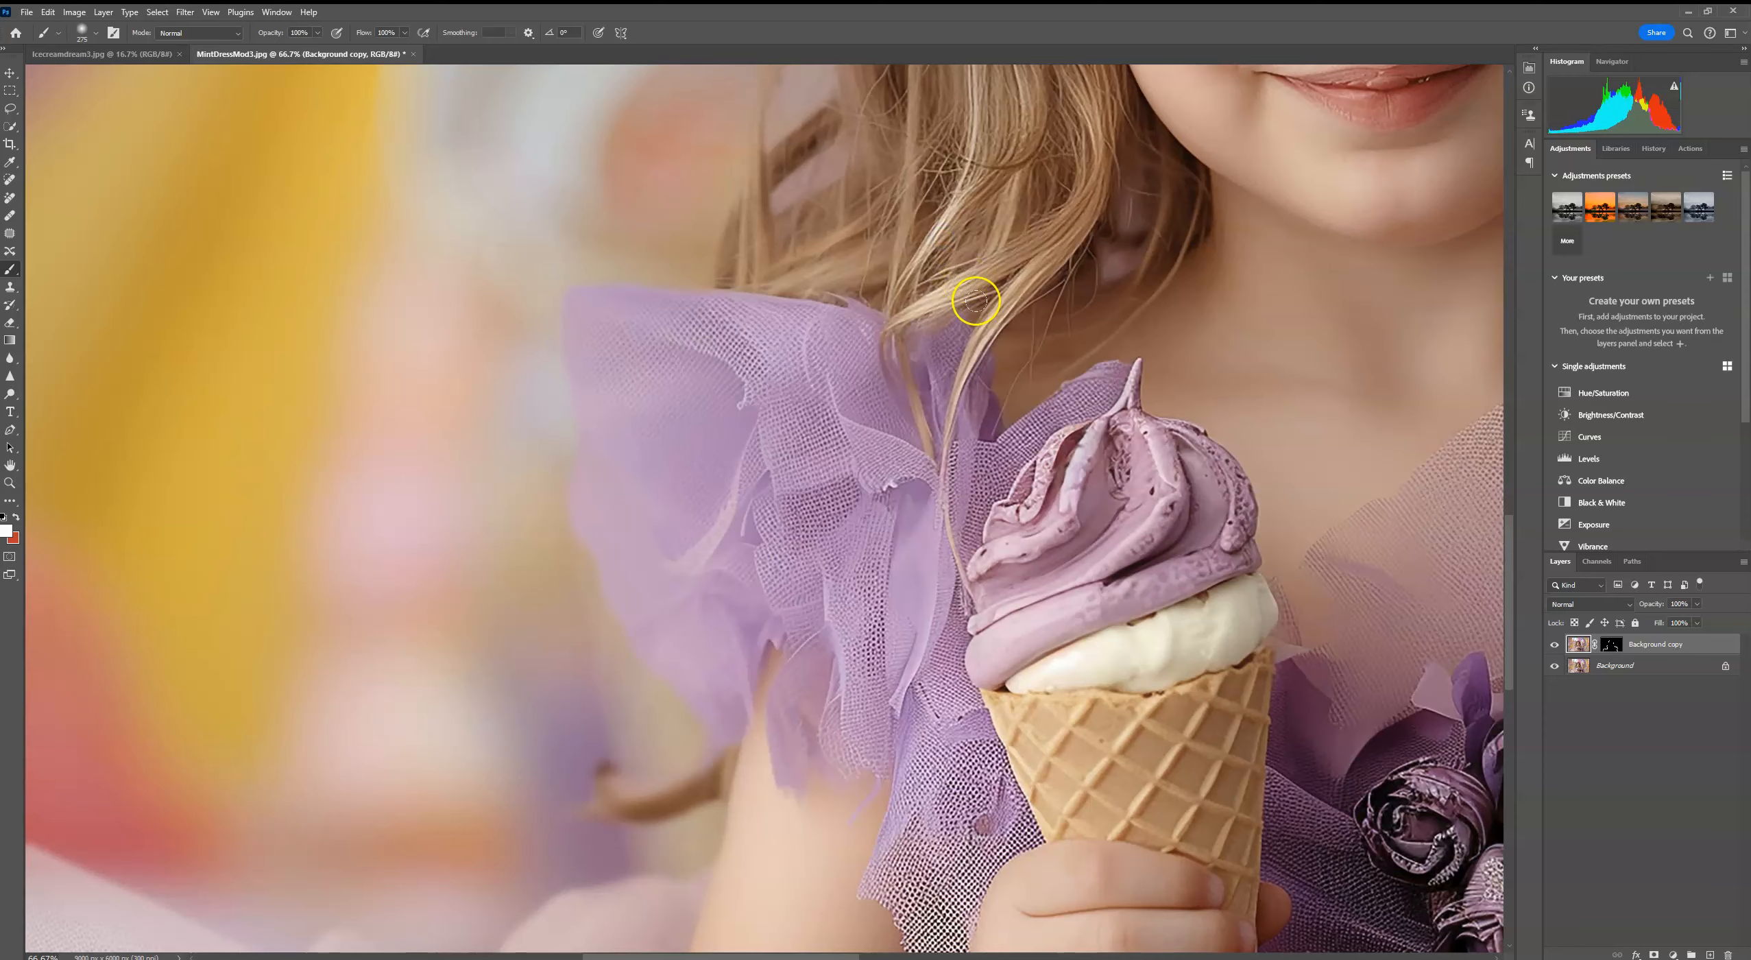
{"action": "key", "text": "ctrl+minus"}
{"action": "key", "text": "ctrl+minus"}
{"action": "key", "text": "ctrl+minus"}
{"action": "key", "text": "ctrl+minus"}
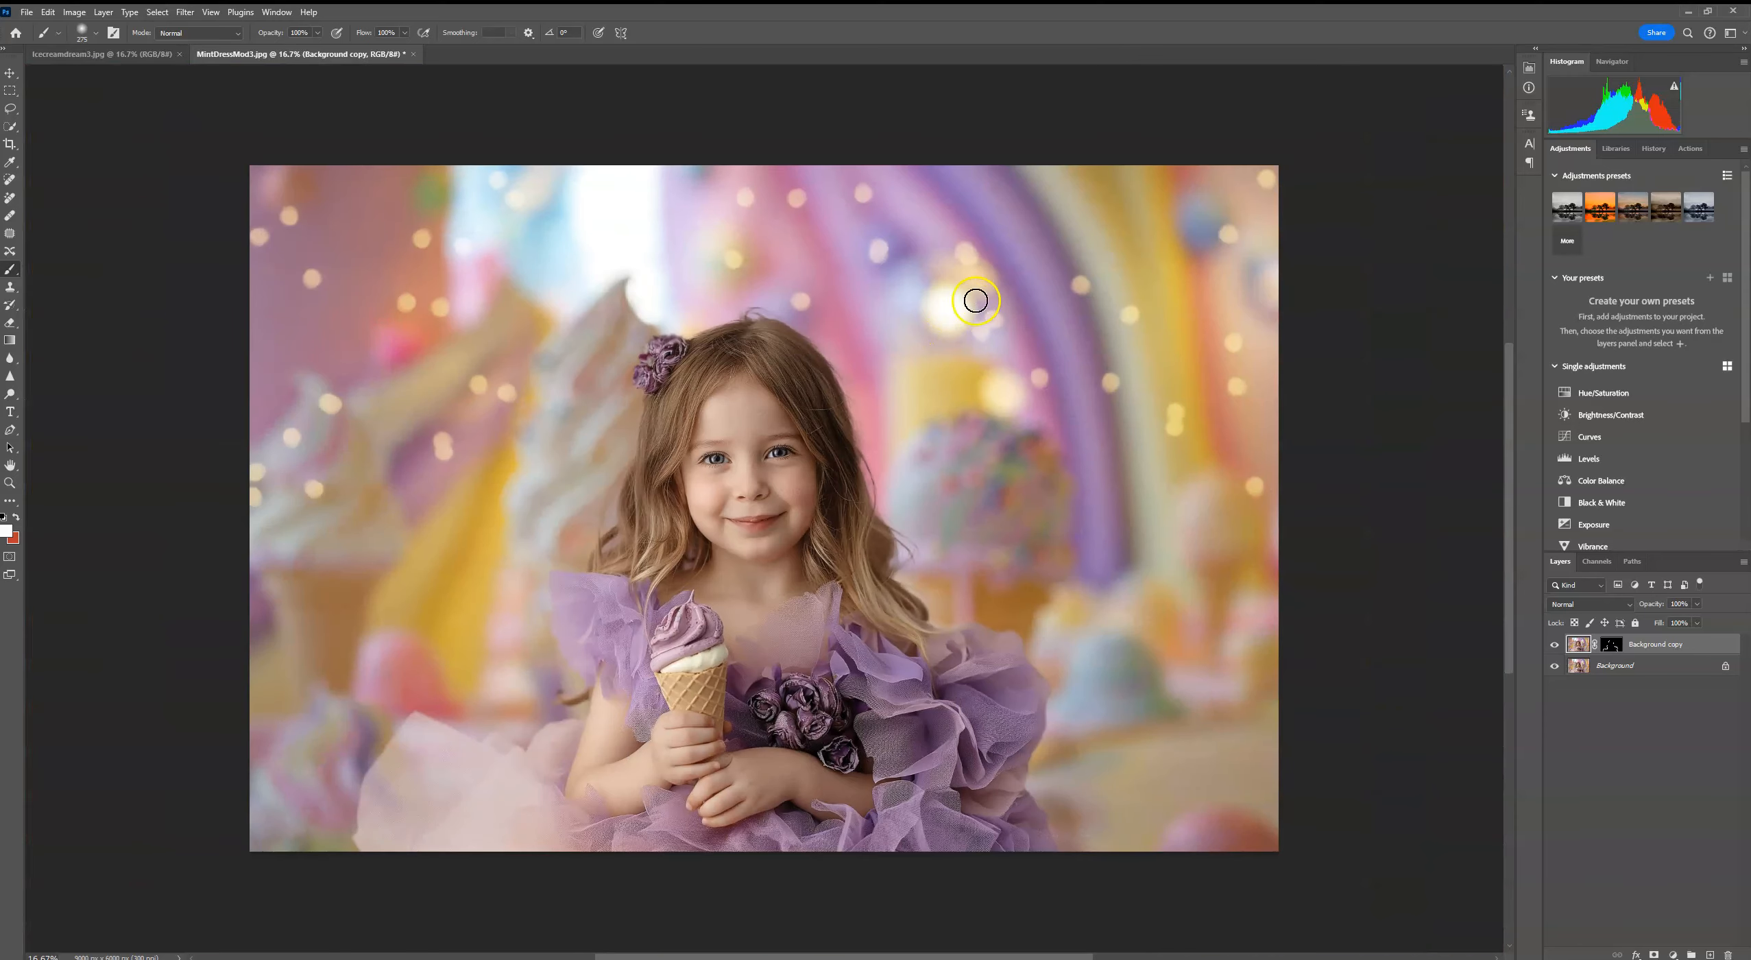